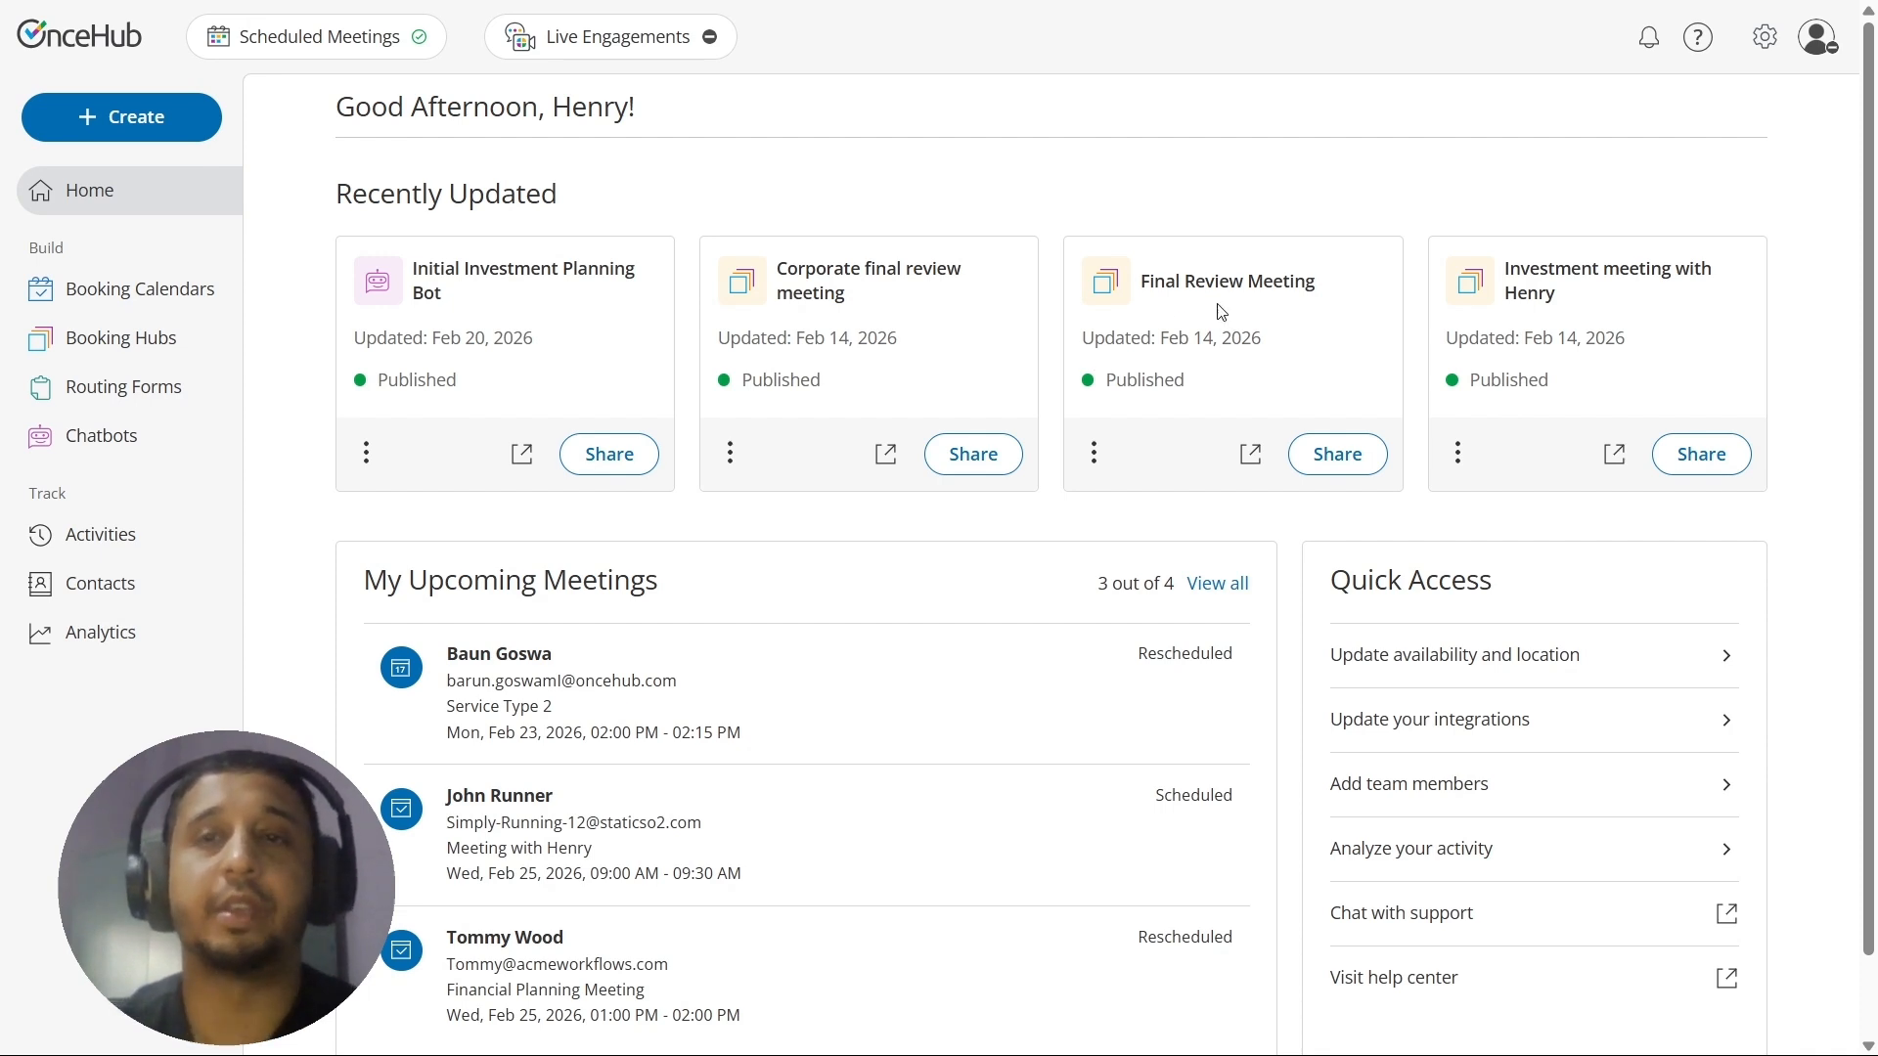
Open the Zapier integration from the automation category of the account integrations
click(1764, 36)
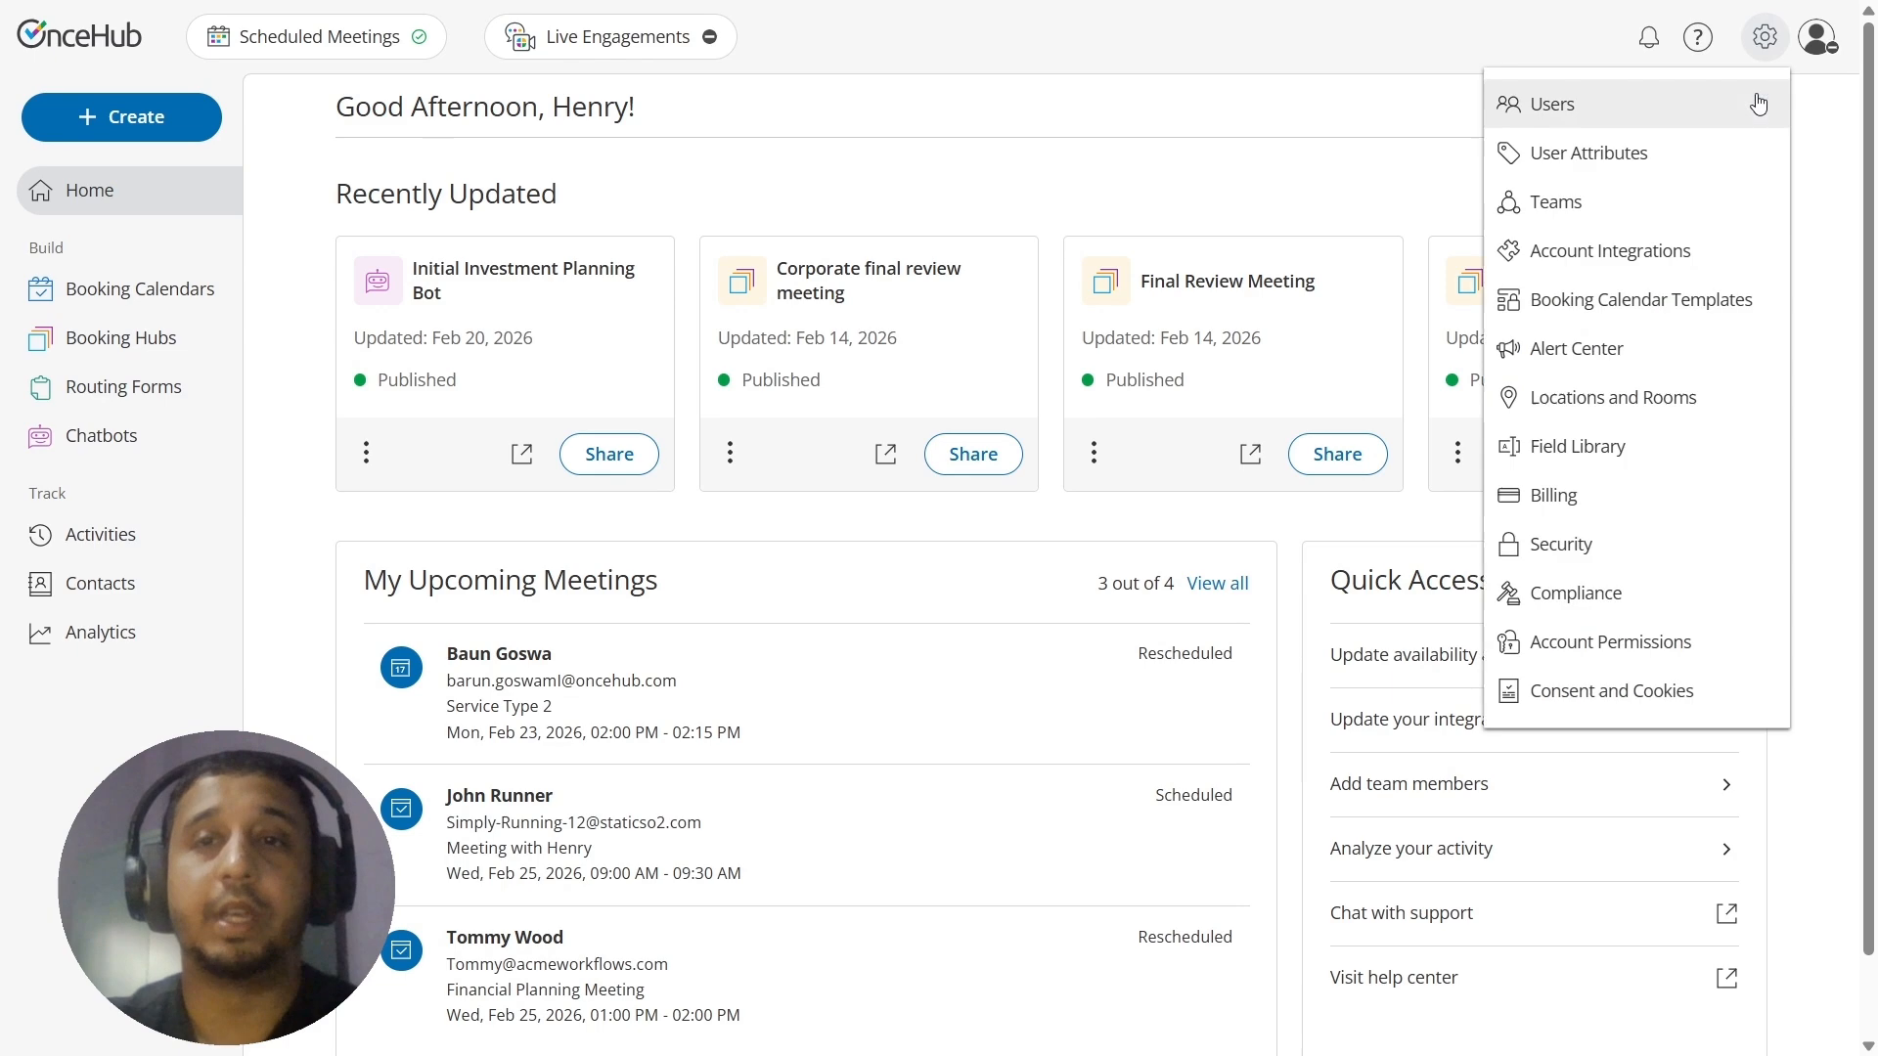
click(1697, 256)
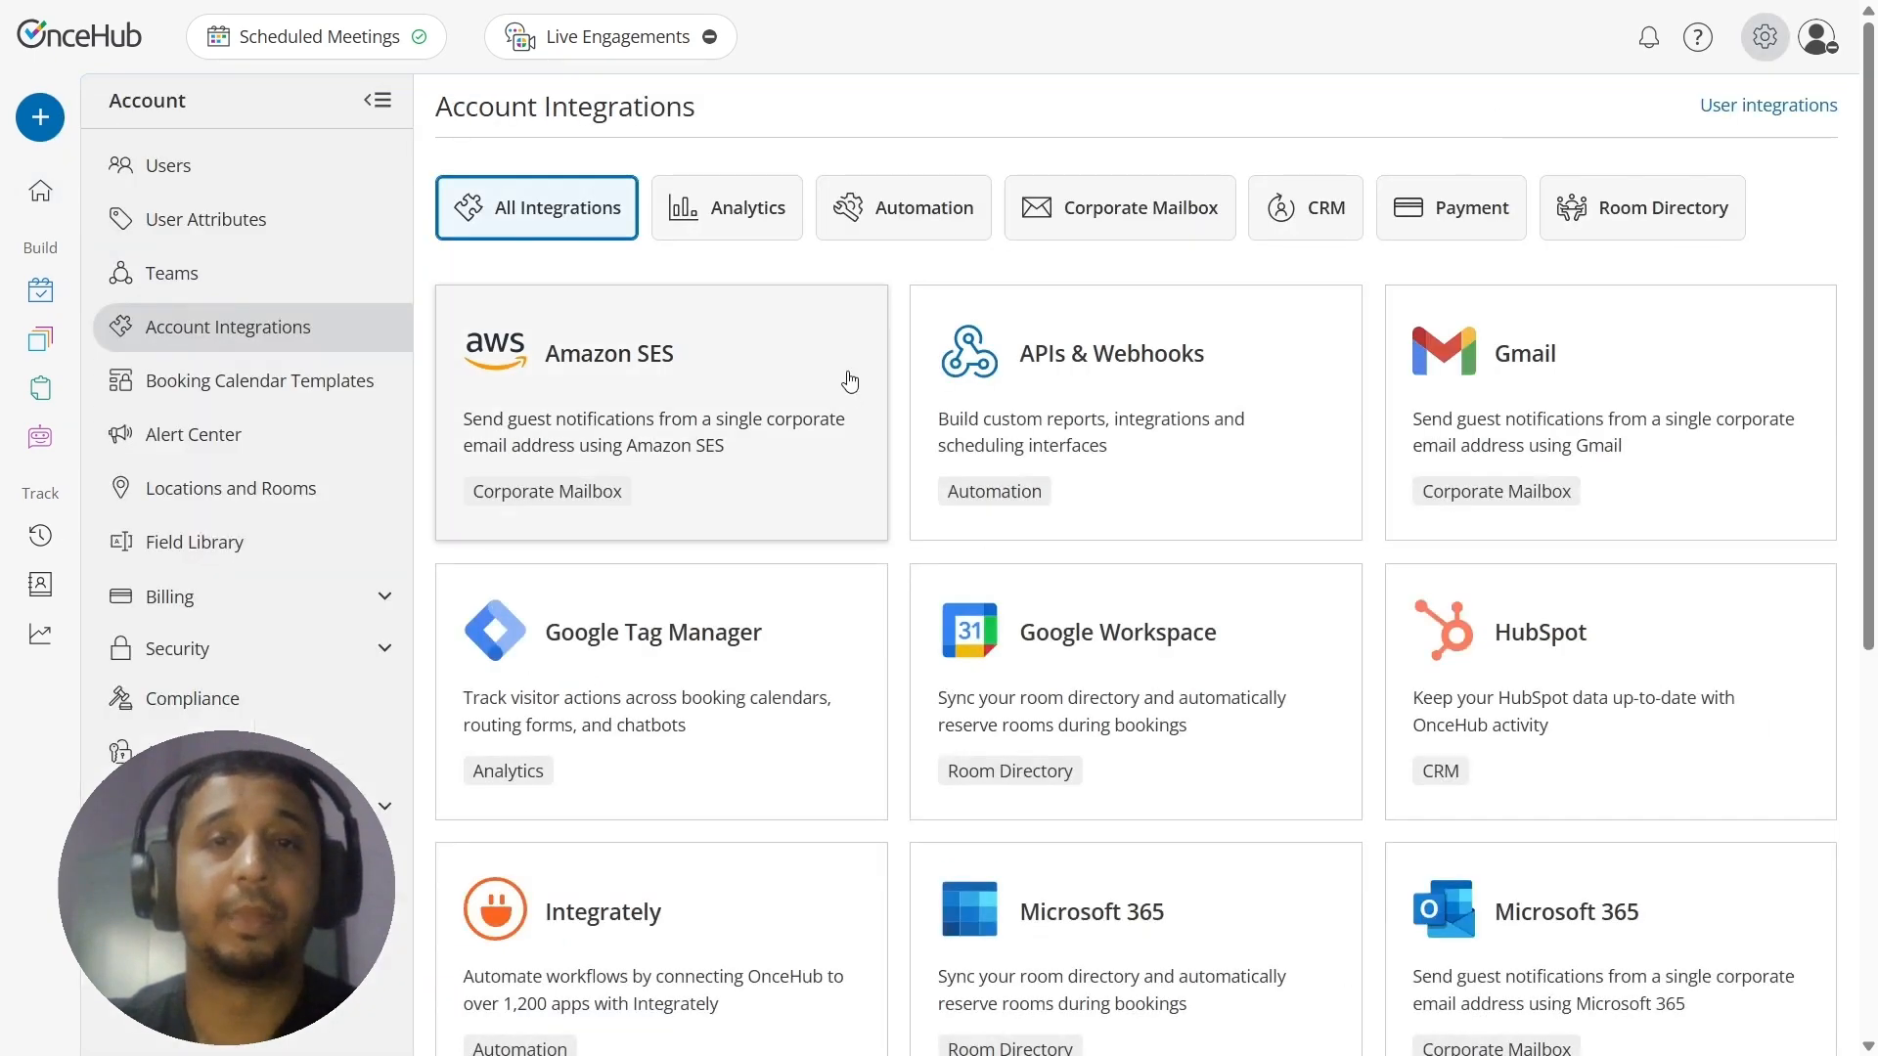
click(946, 234)
click(1542, 473)
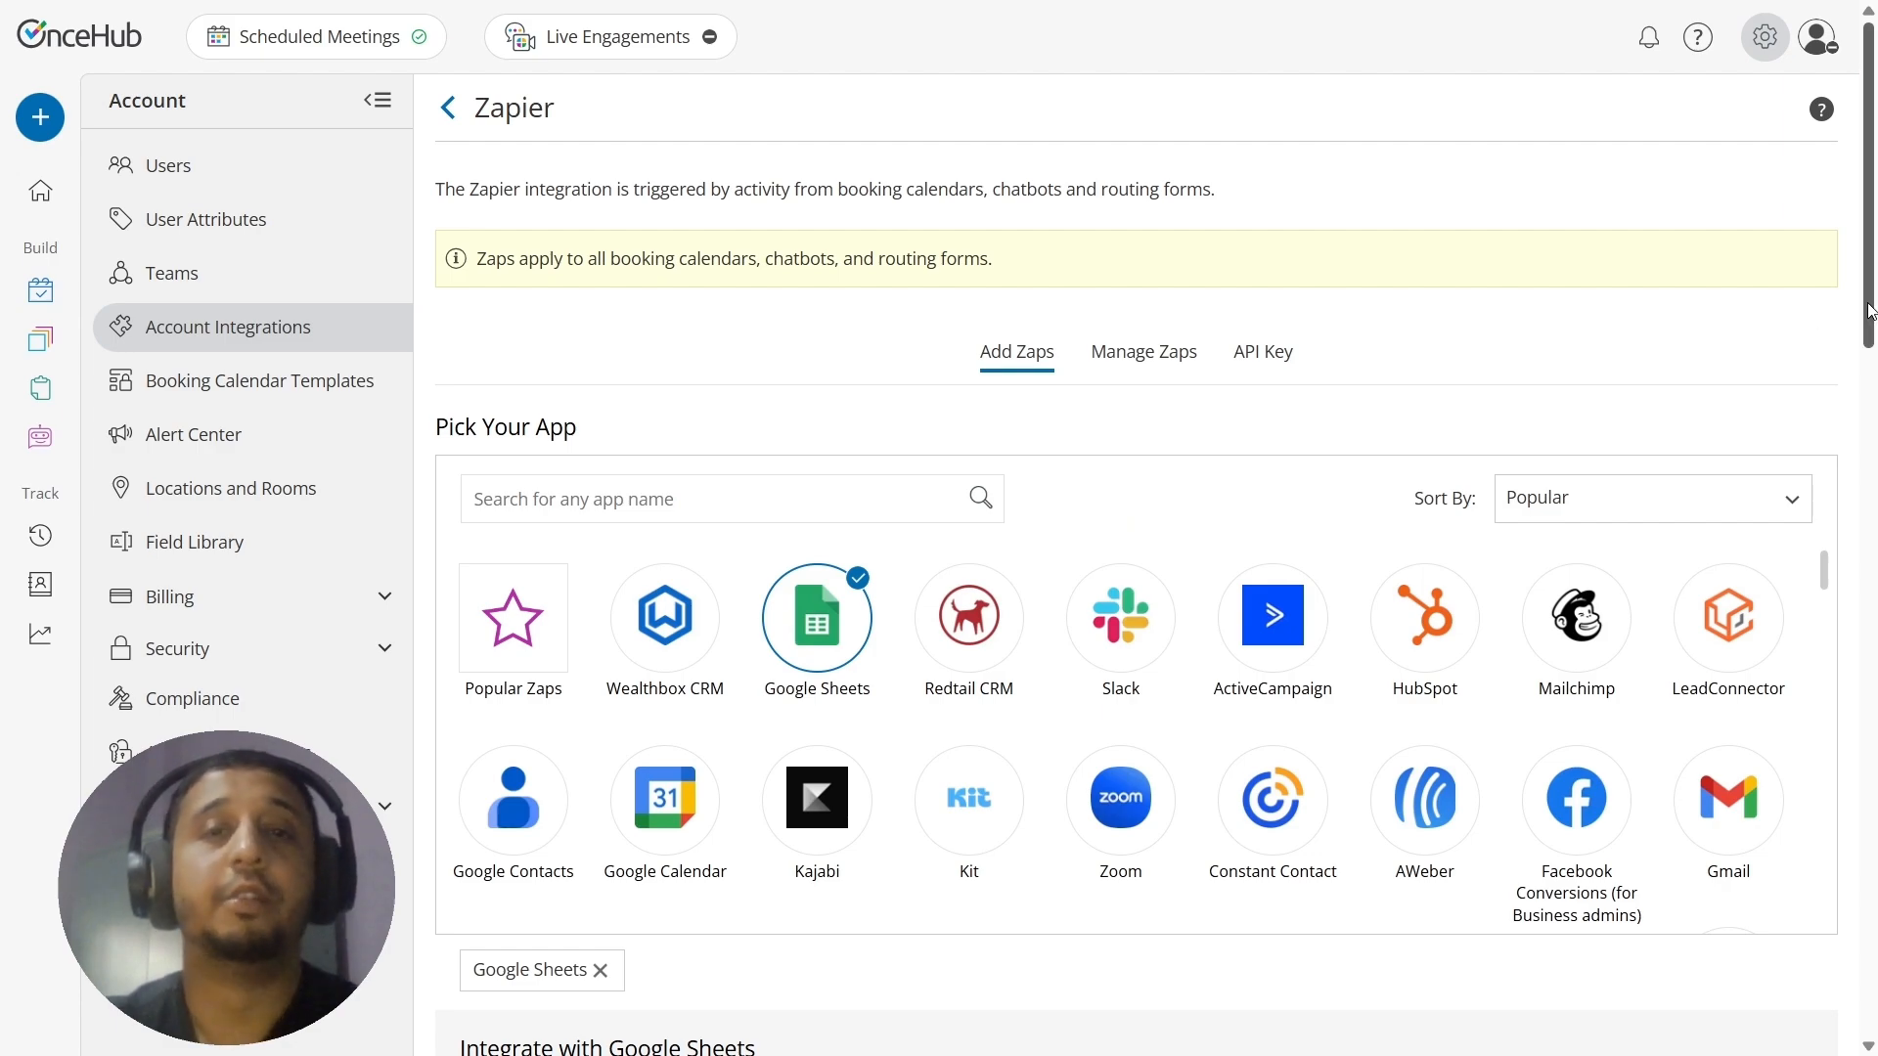
Add the Zap that creates Google Sheets spreadsheet rows for abandoned conversations in OnceHub, and collapse the Copilot chat
scroll(1868, 311, down, 20)
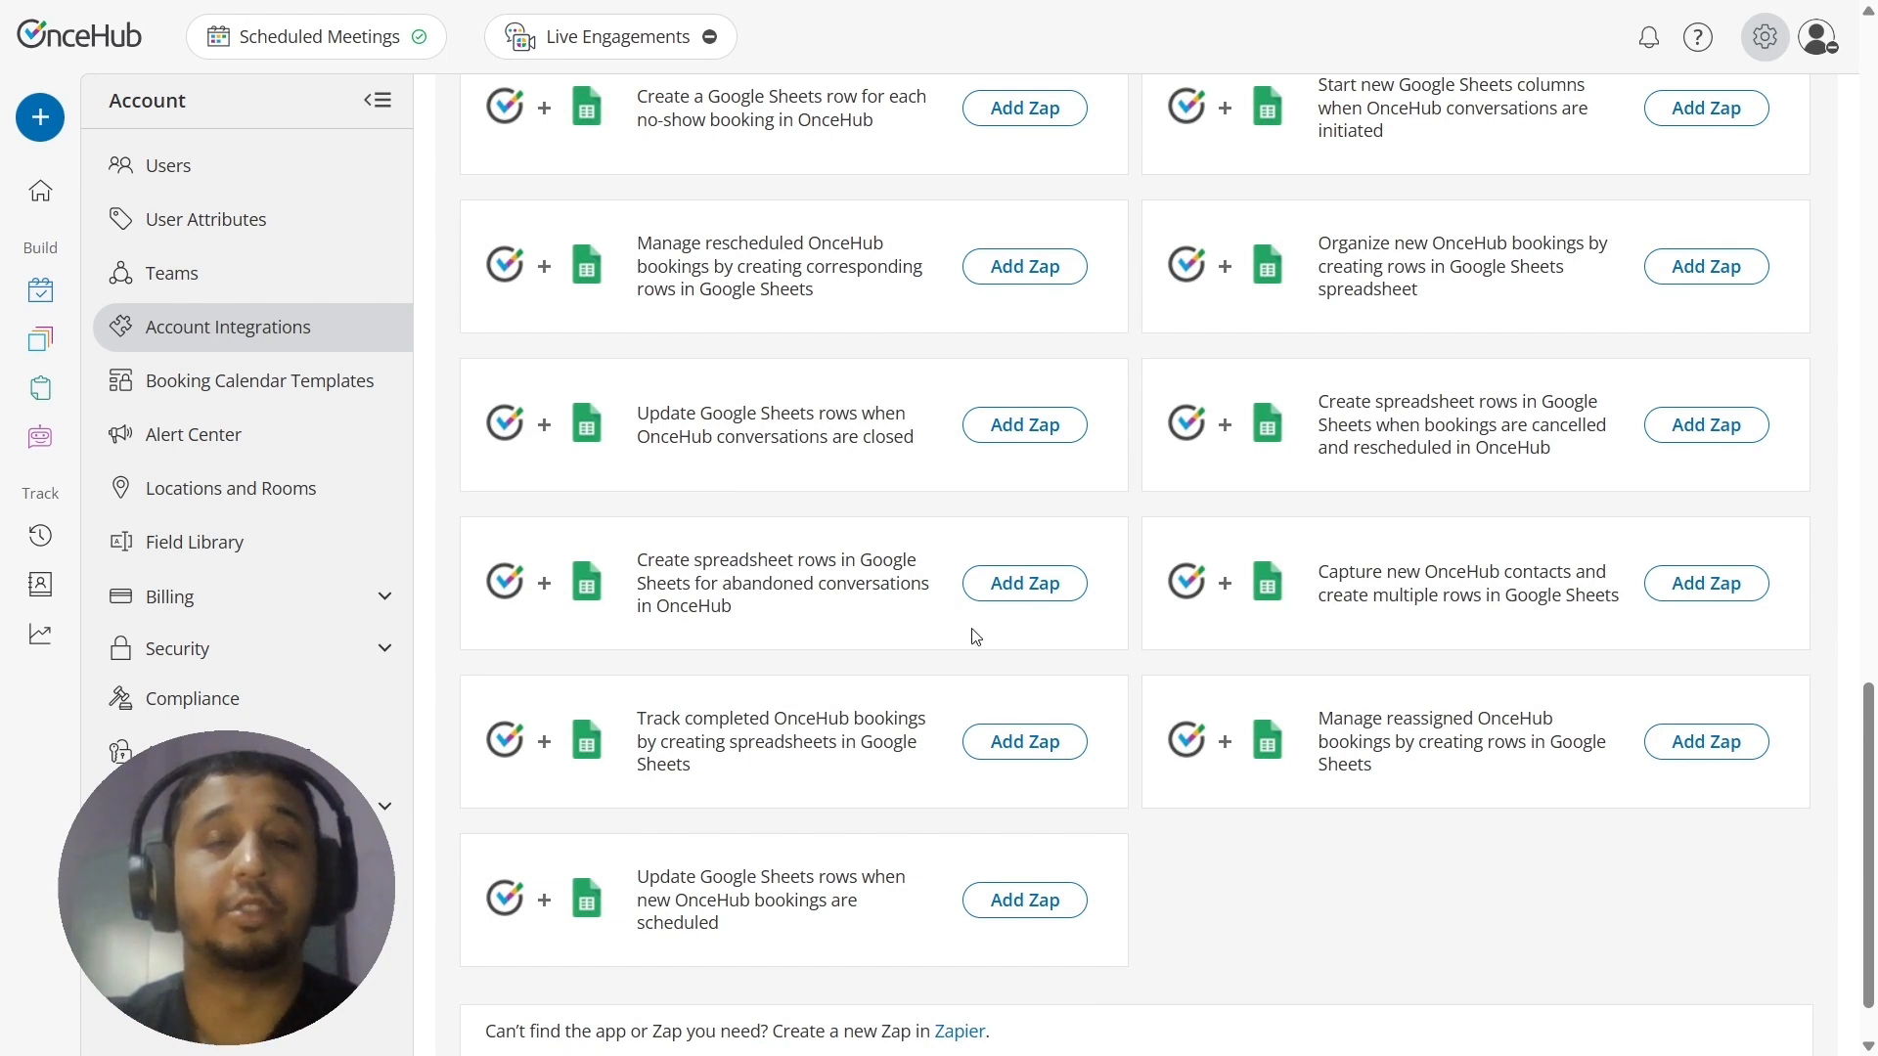
click(1022, 593)
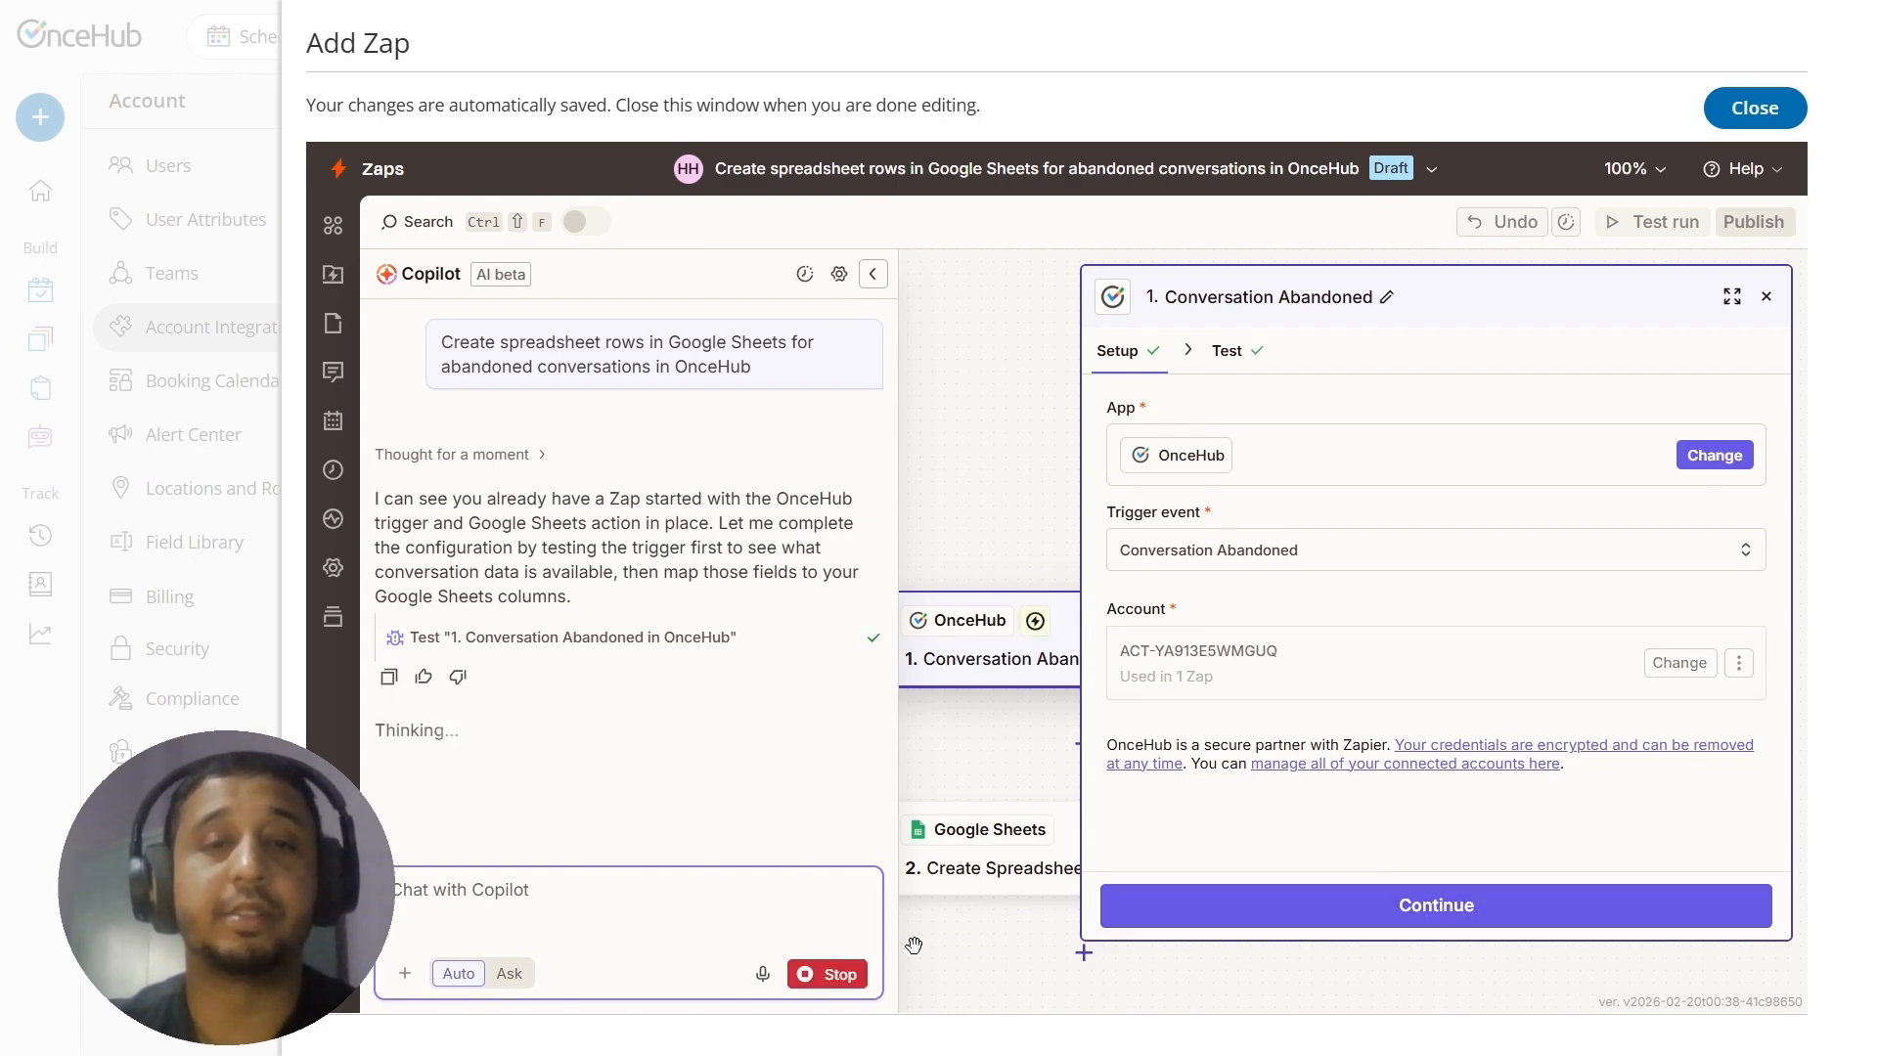
click(872, 274)
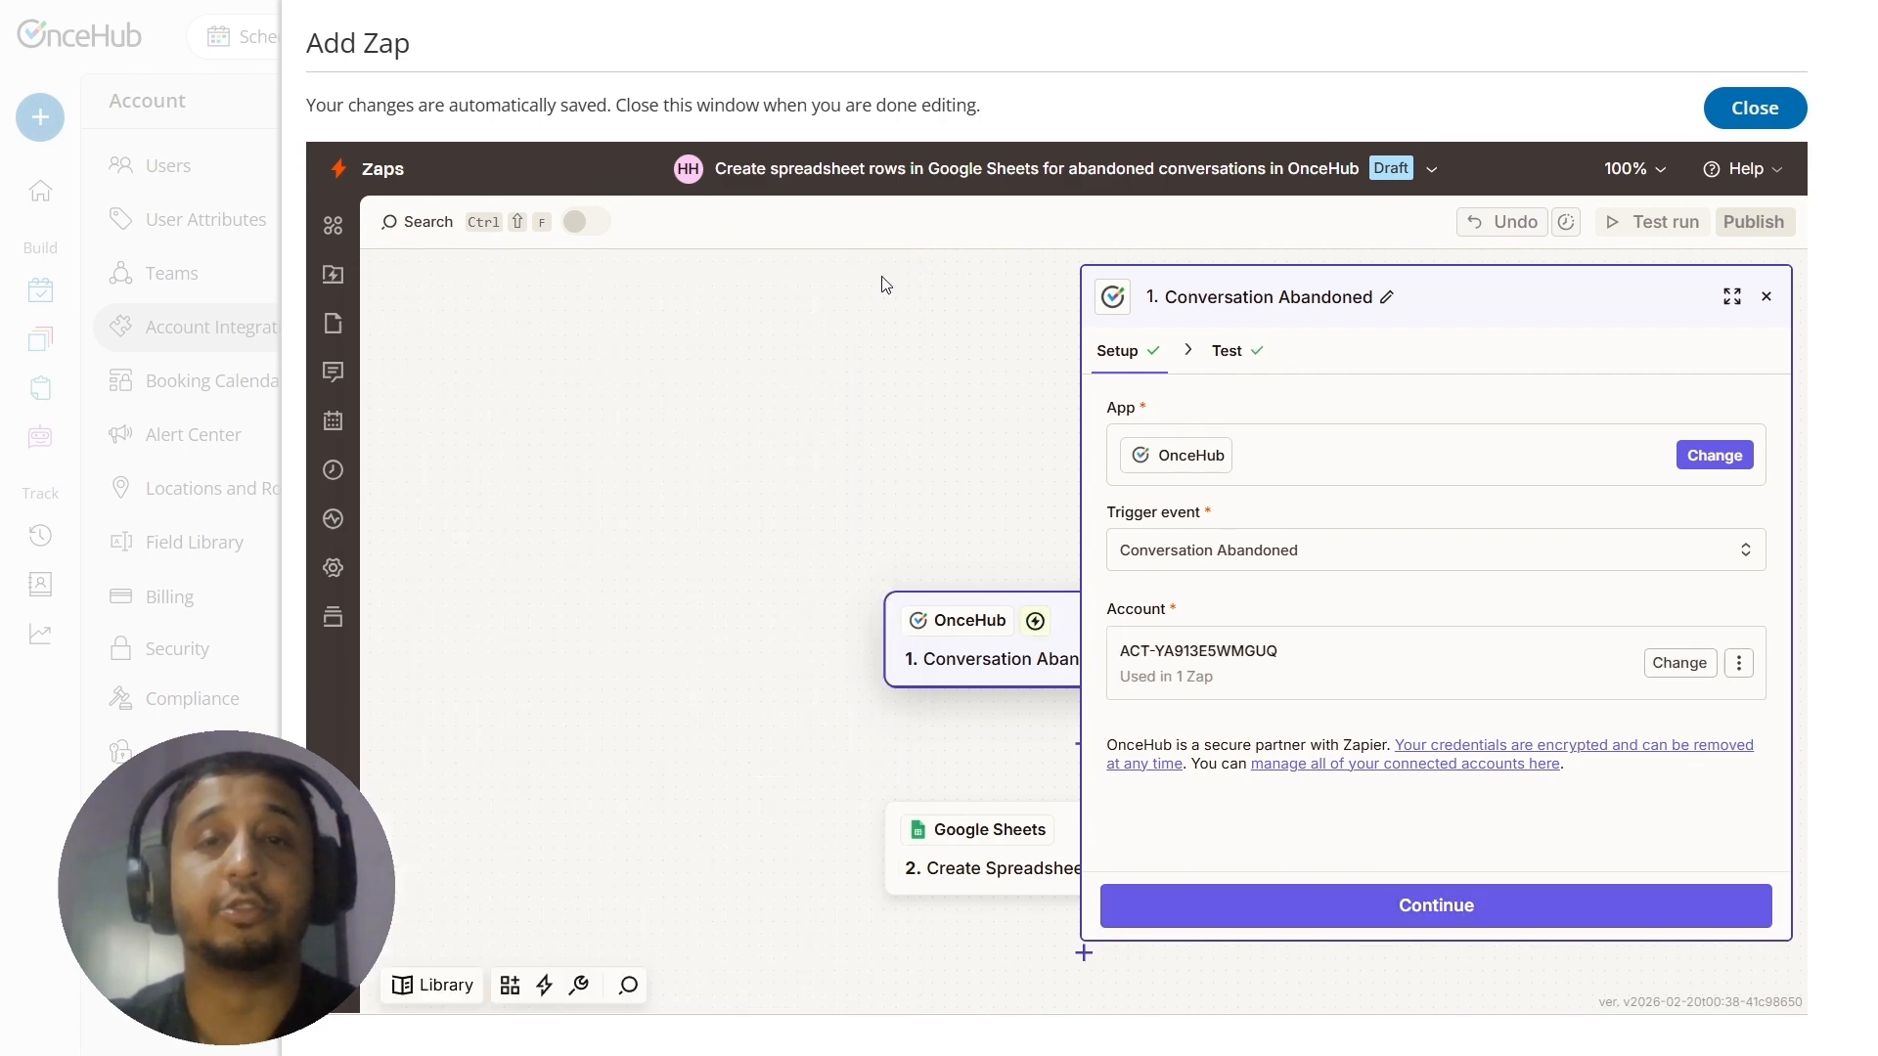
Proceed to the Conversation Abandoned trigger test, review the data fields of record Conversation A, and continue with that record
click(1332, 905)
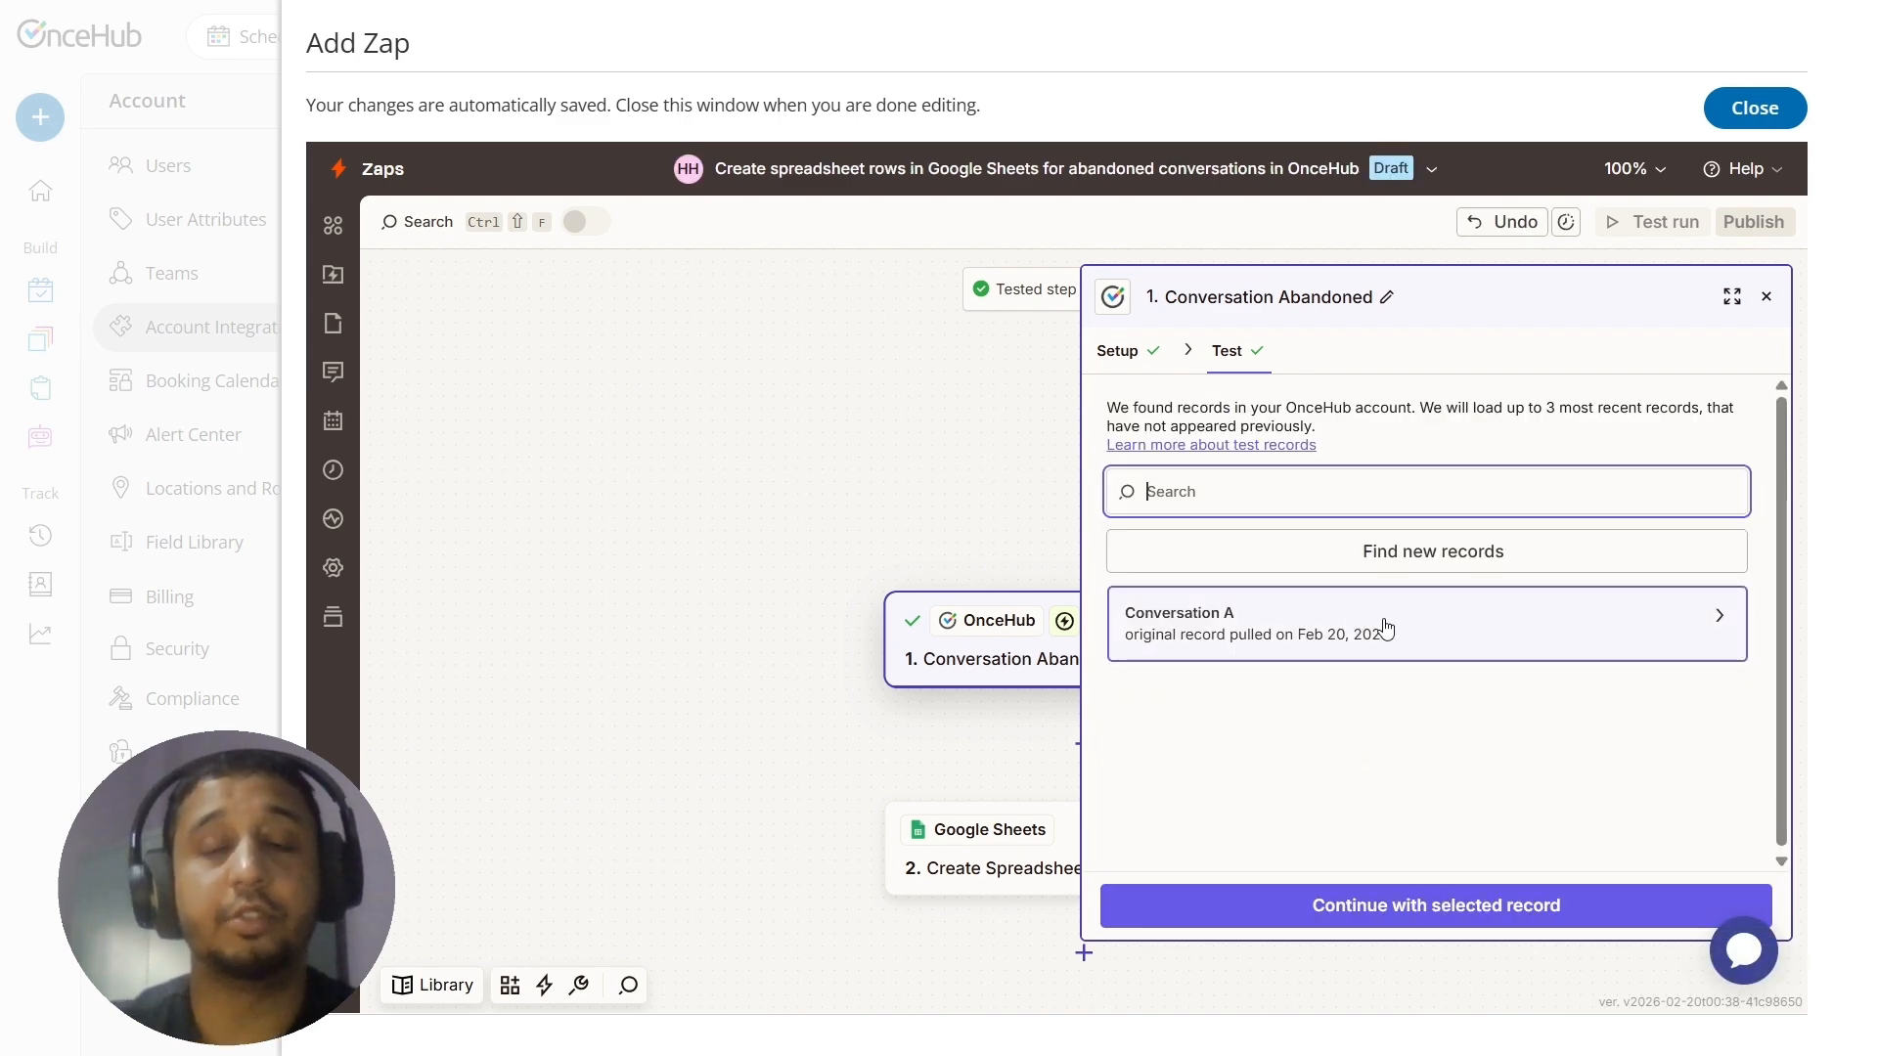
mouse_move(1386, 628)
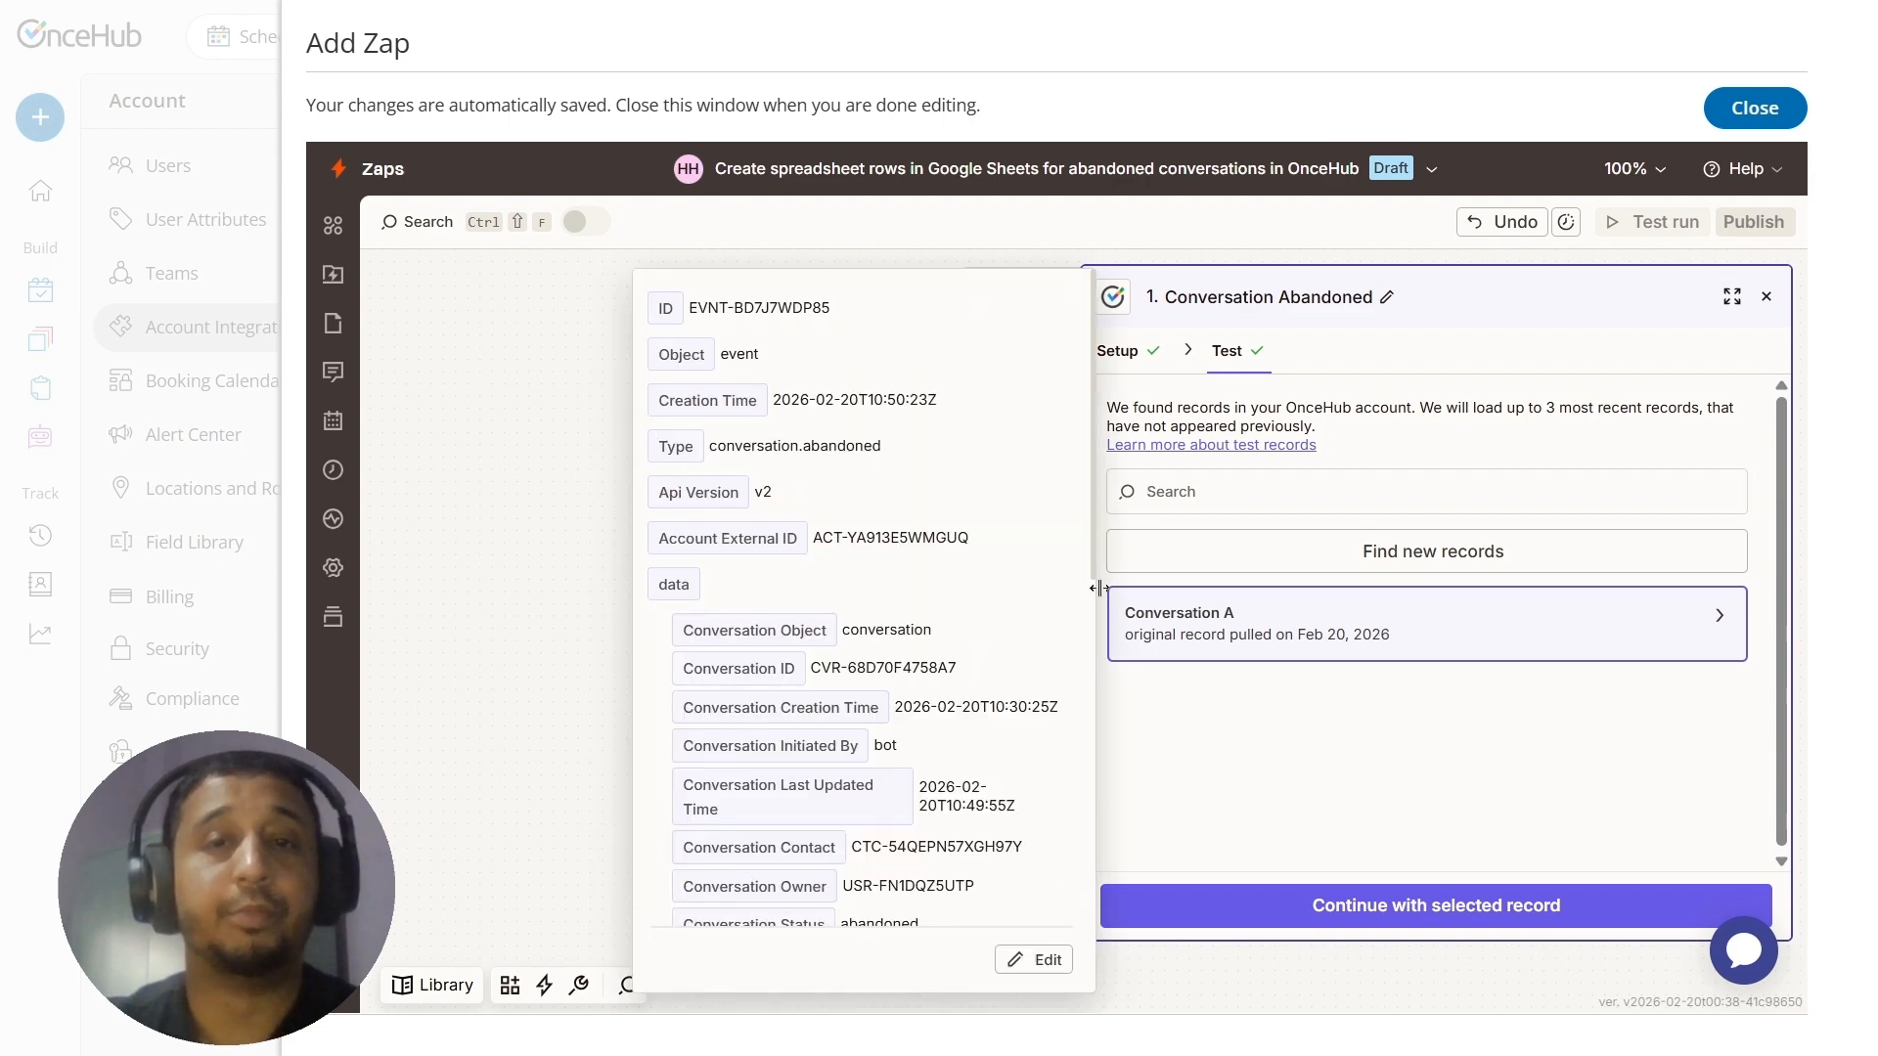
scroll(1088, 589, down, 2)
scroll(1076, 685, down, 10)
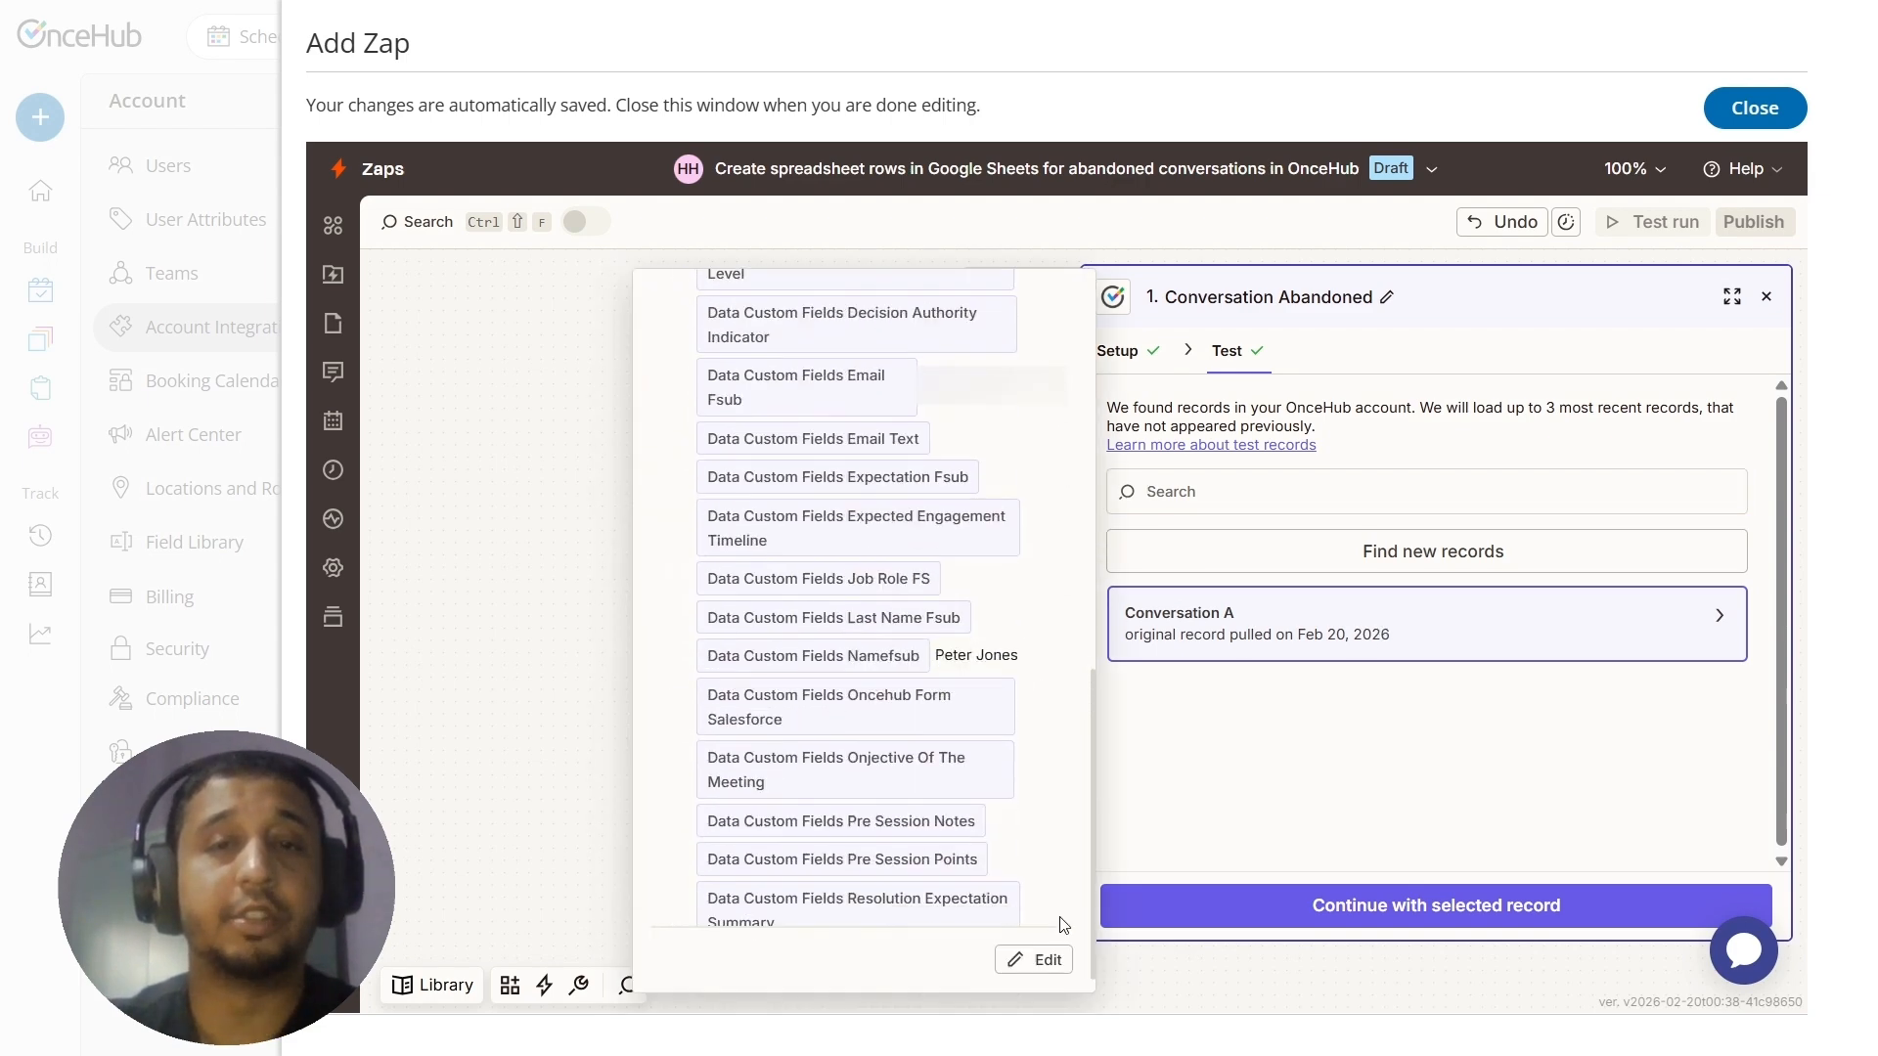
scroll(1066, 900, up, 3)
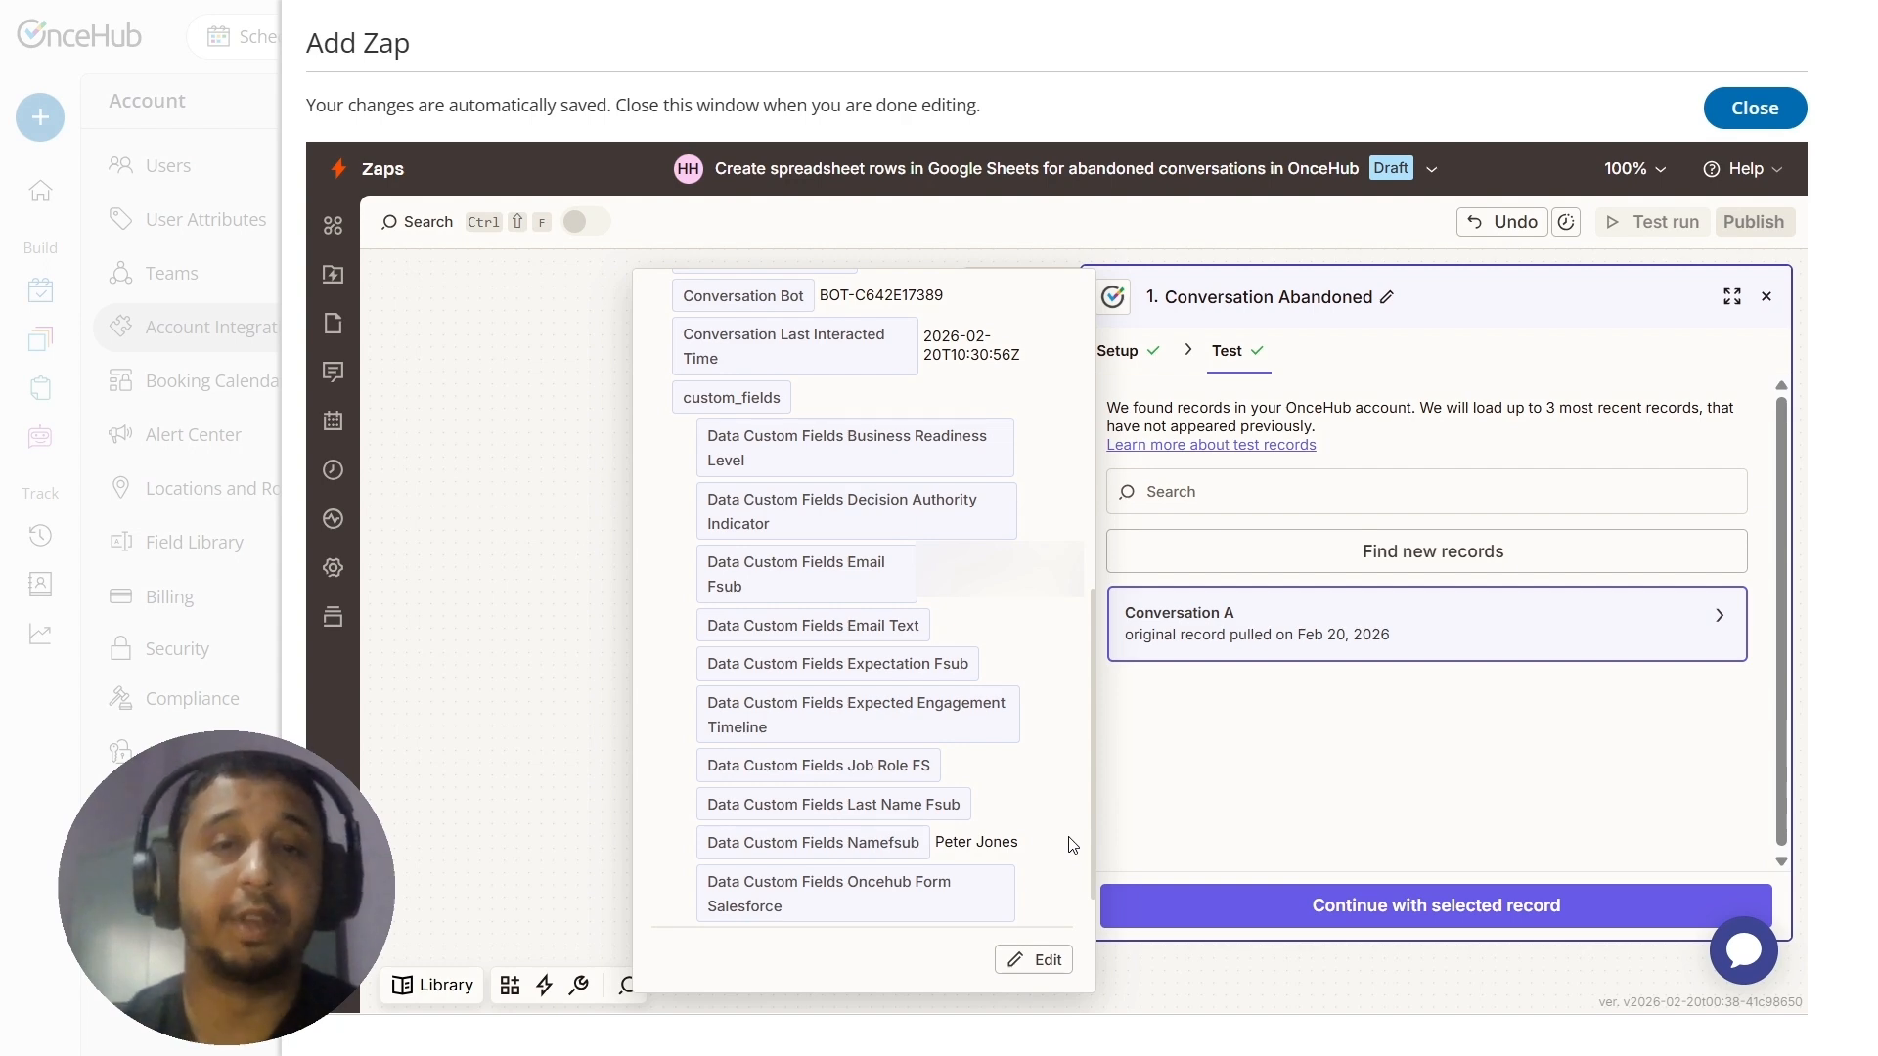
click(1335, 749)
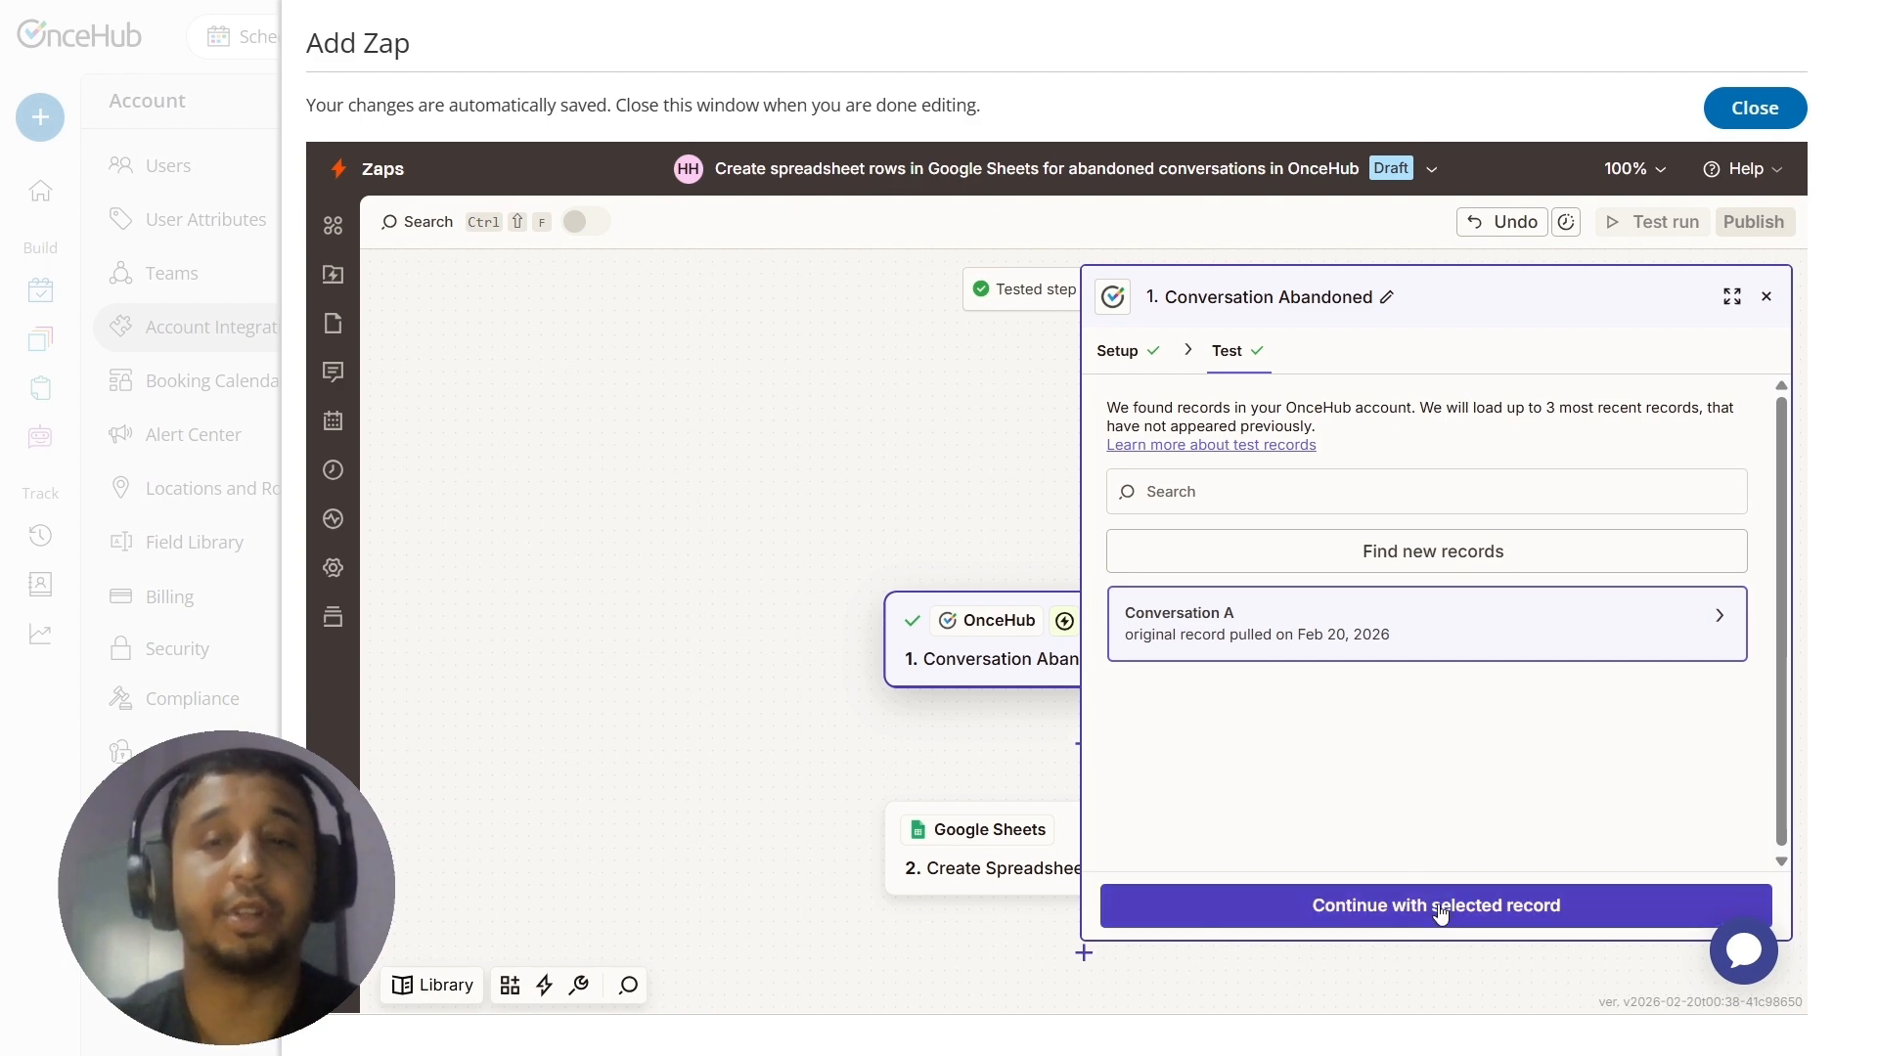
click(1399, 919)
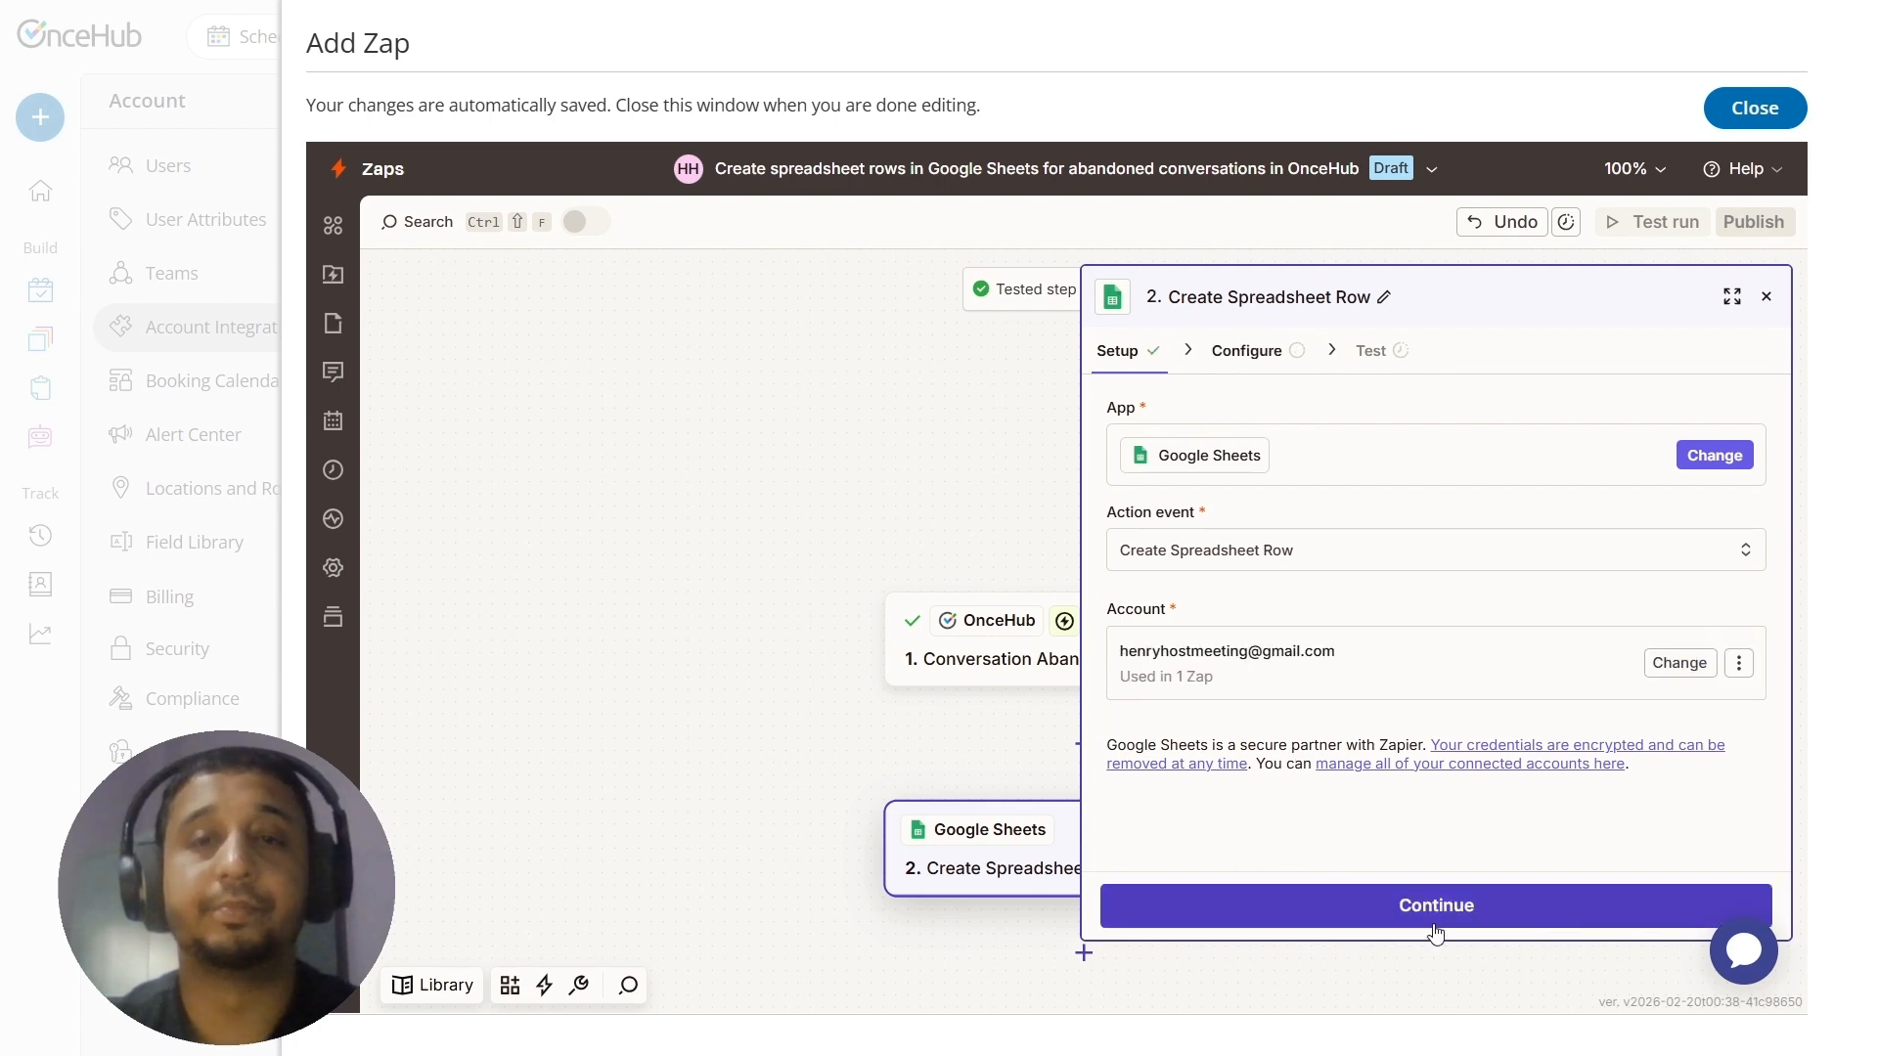
Configure the Create Spreadsheet Row action with drive My Google Drive, spreadsheet Booking management and worksheet Sheet1
click(1477, 922)
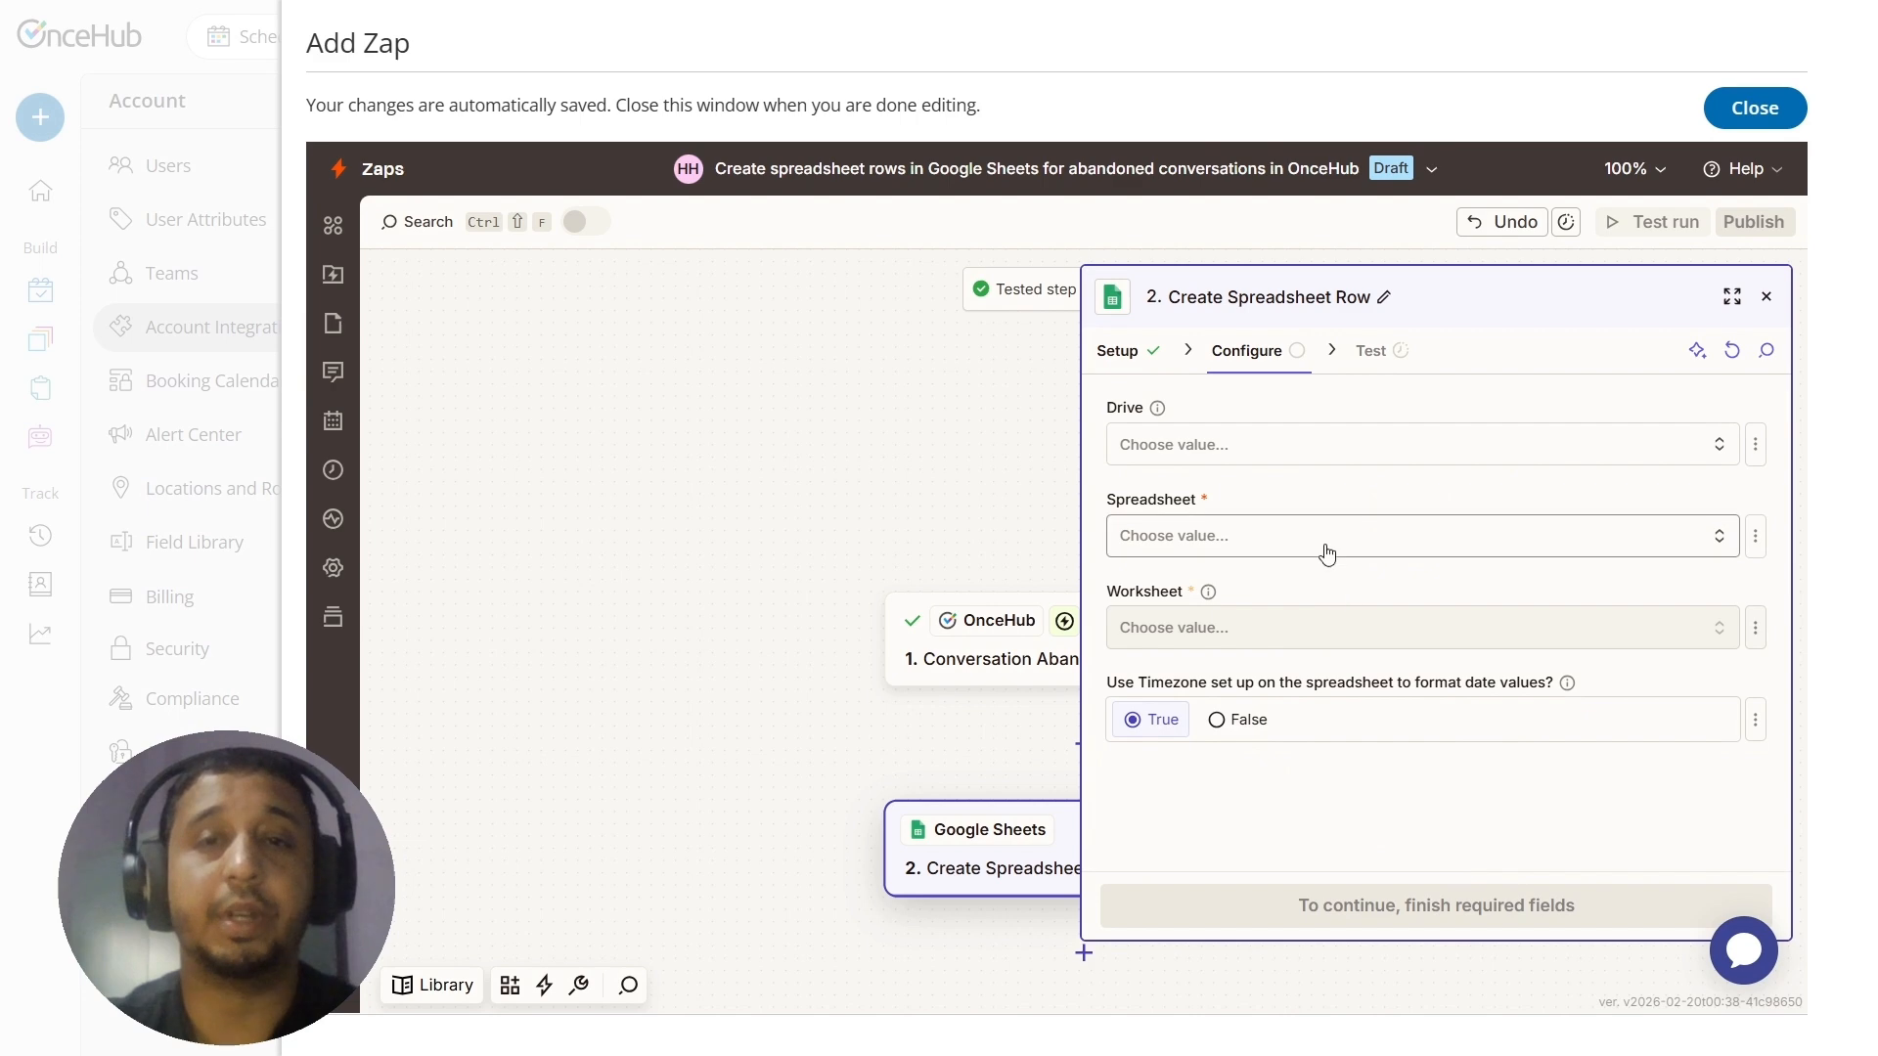
click(1271, 453)
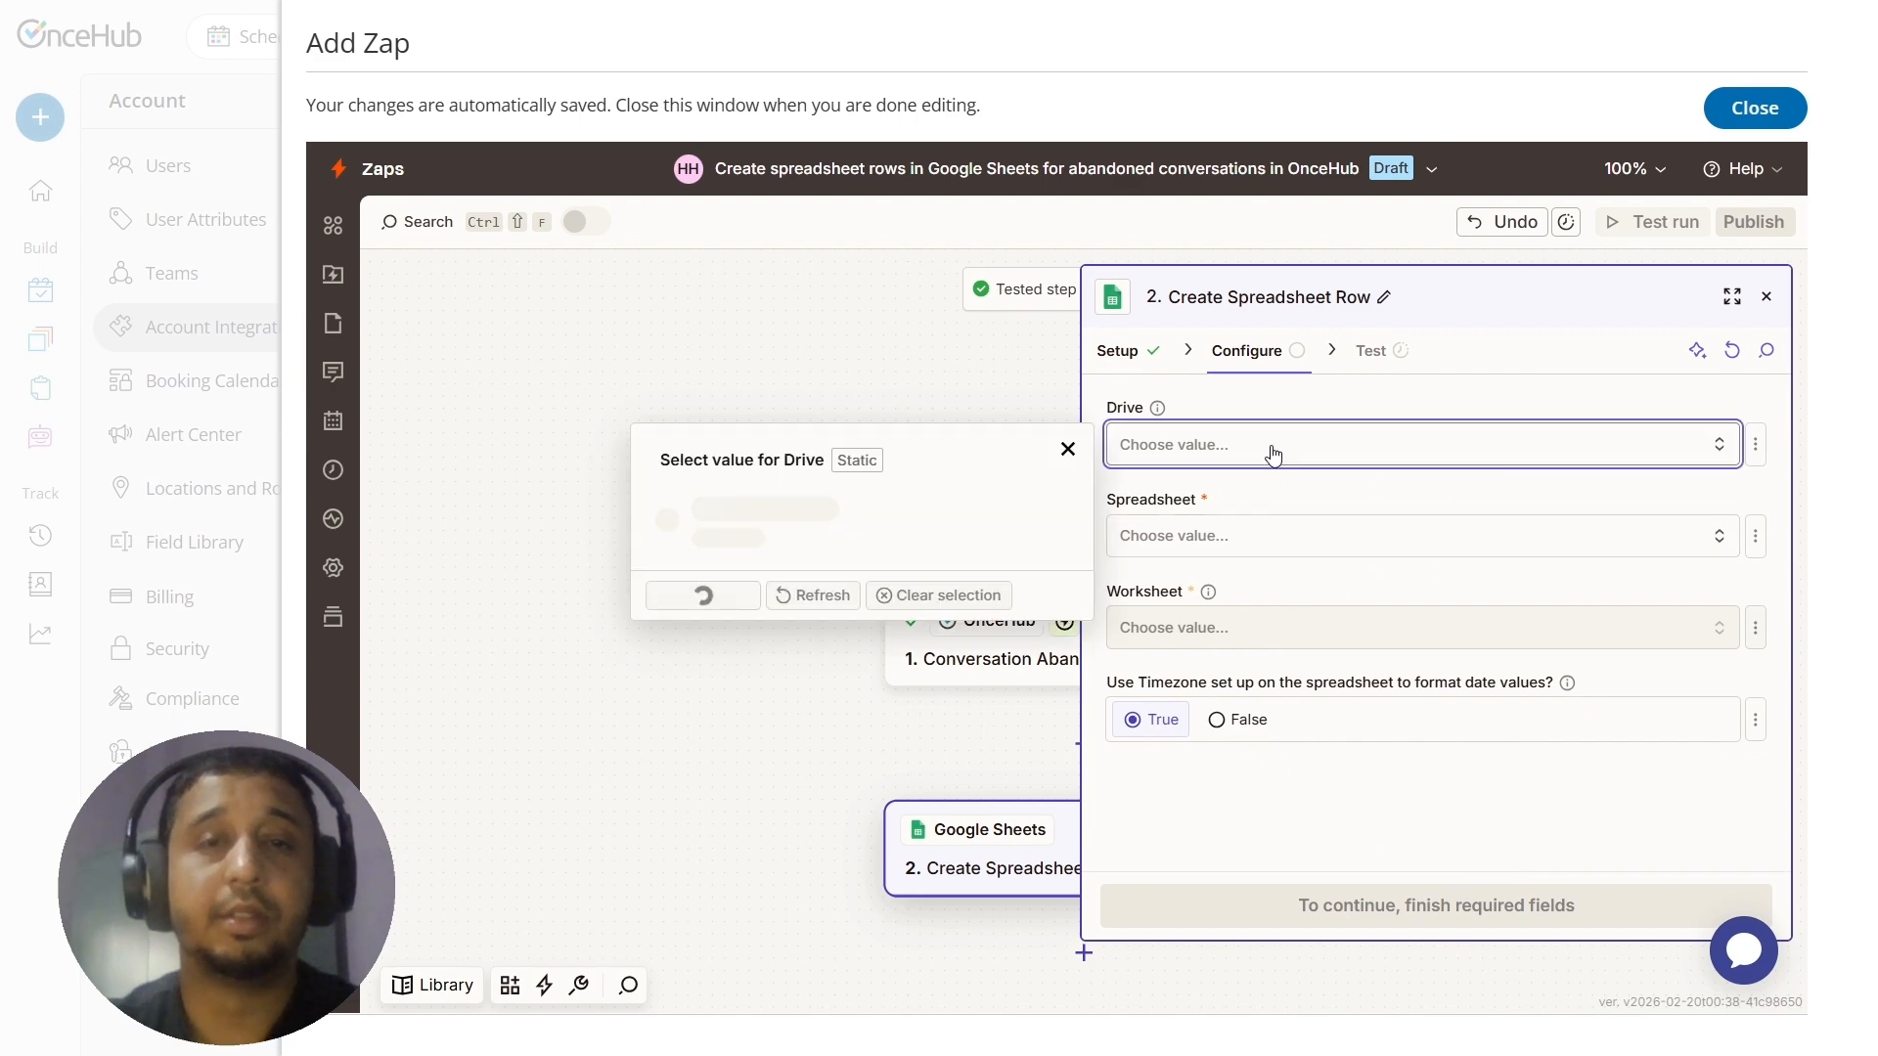
click(777, 513)
click(1299, 533)
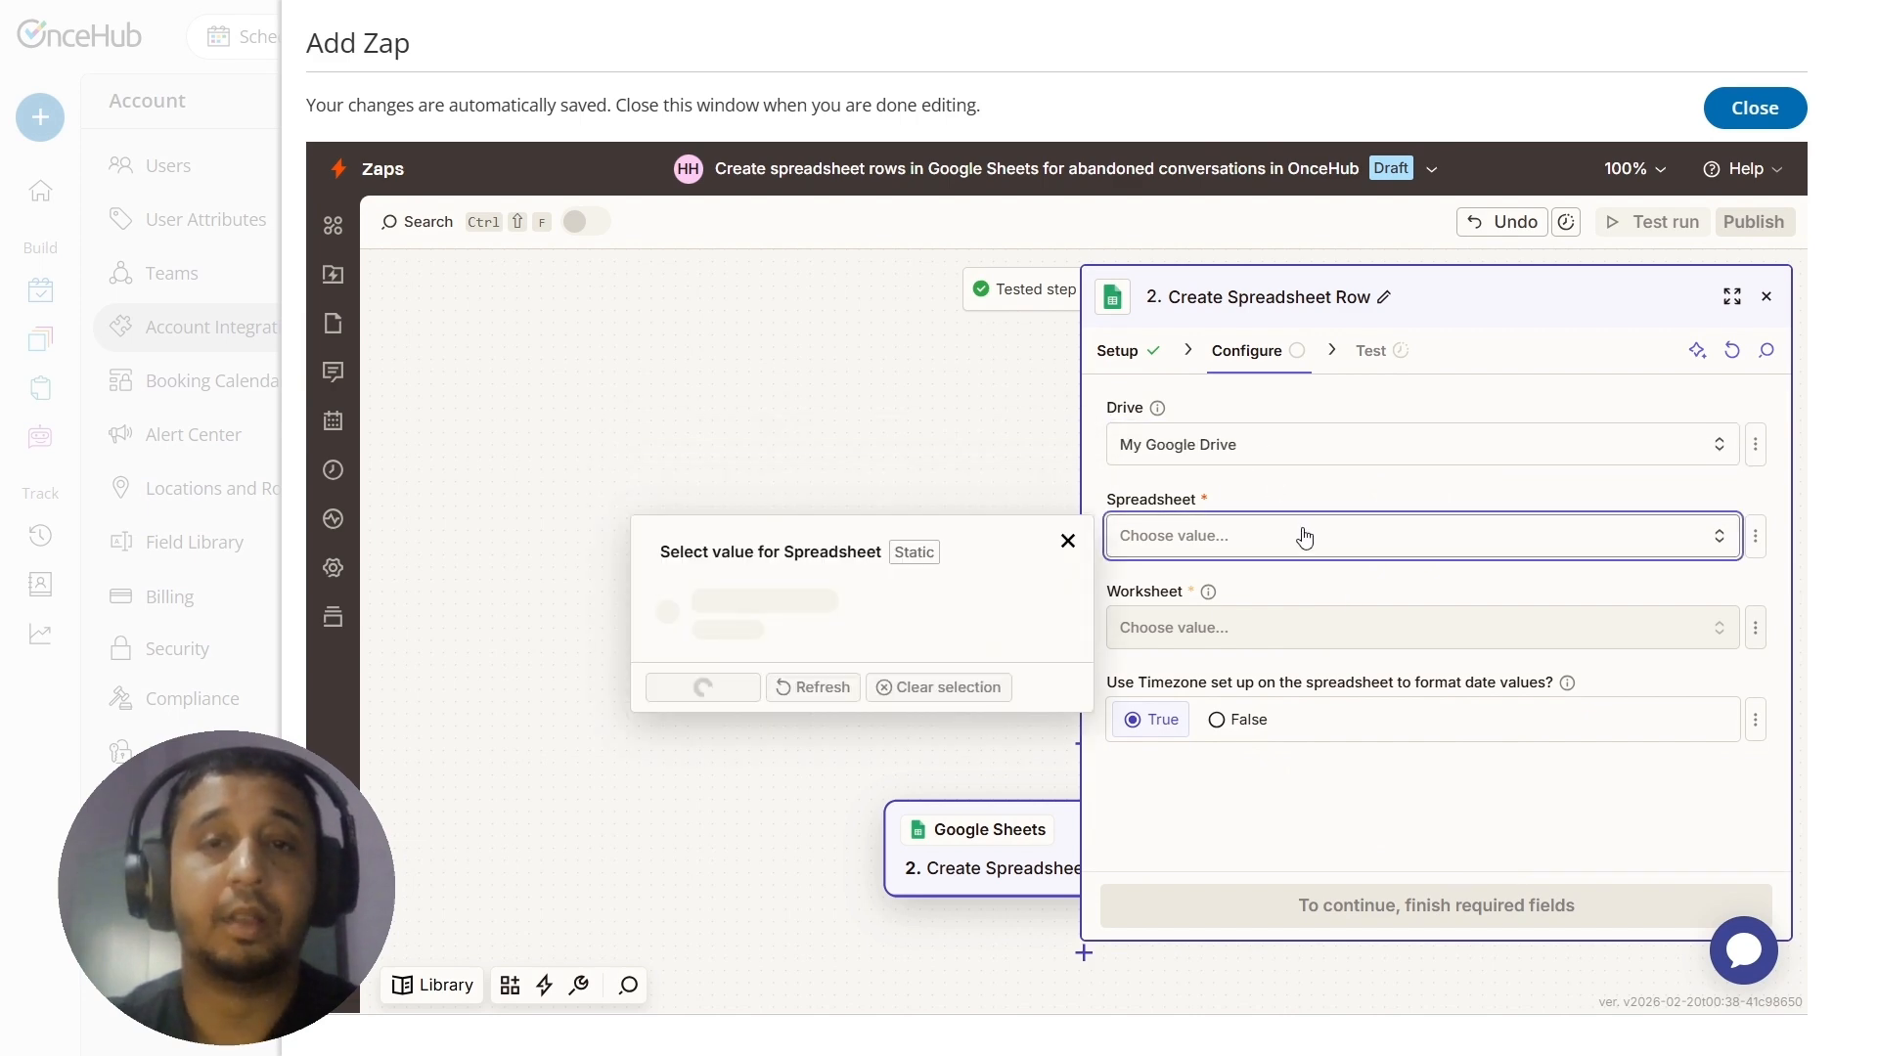
click(740, 628)
click(1194, 631)
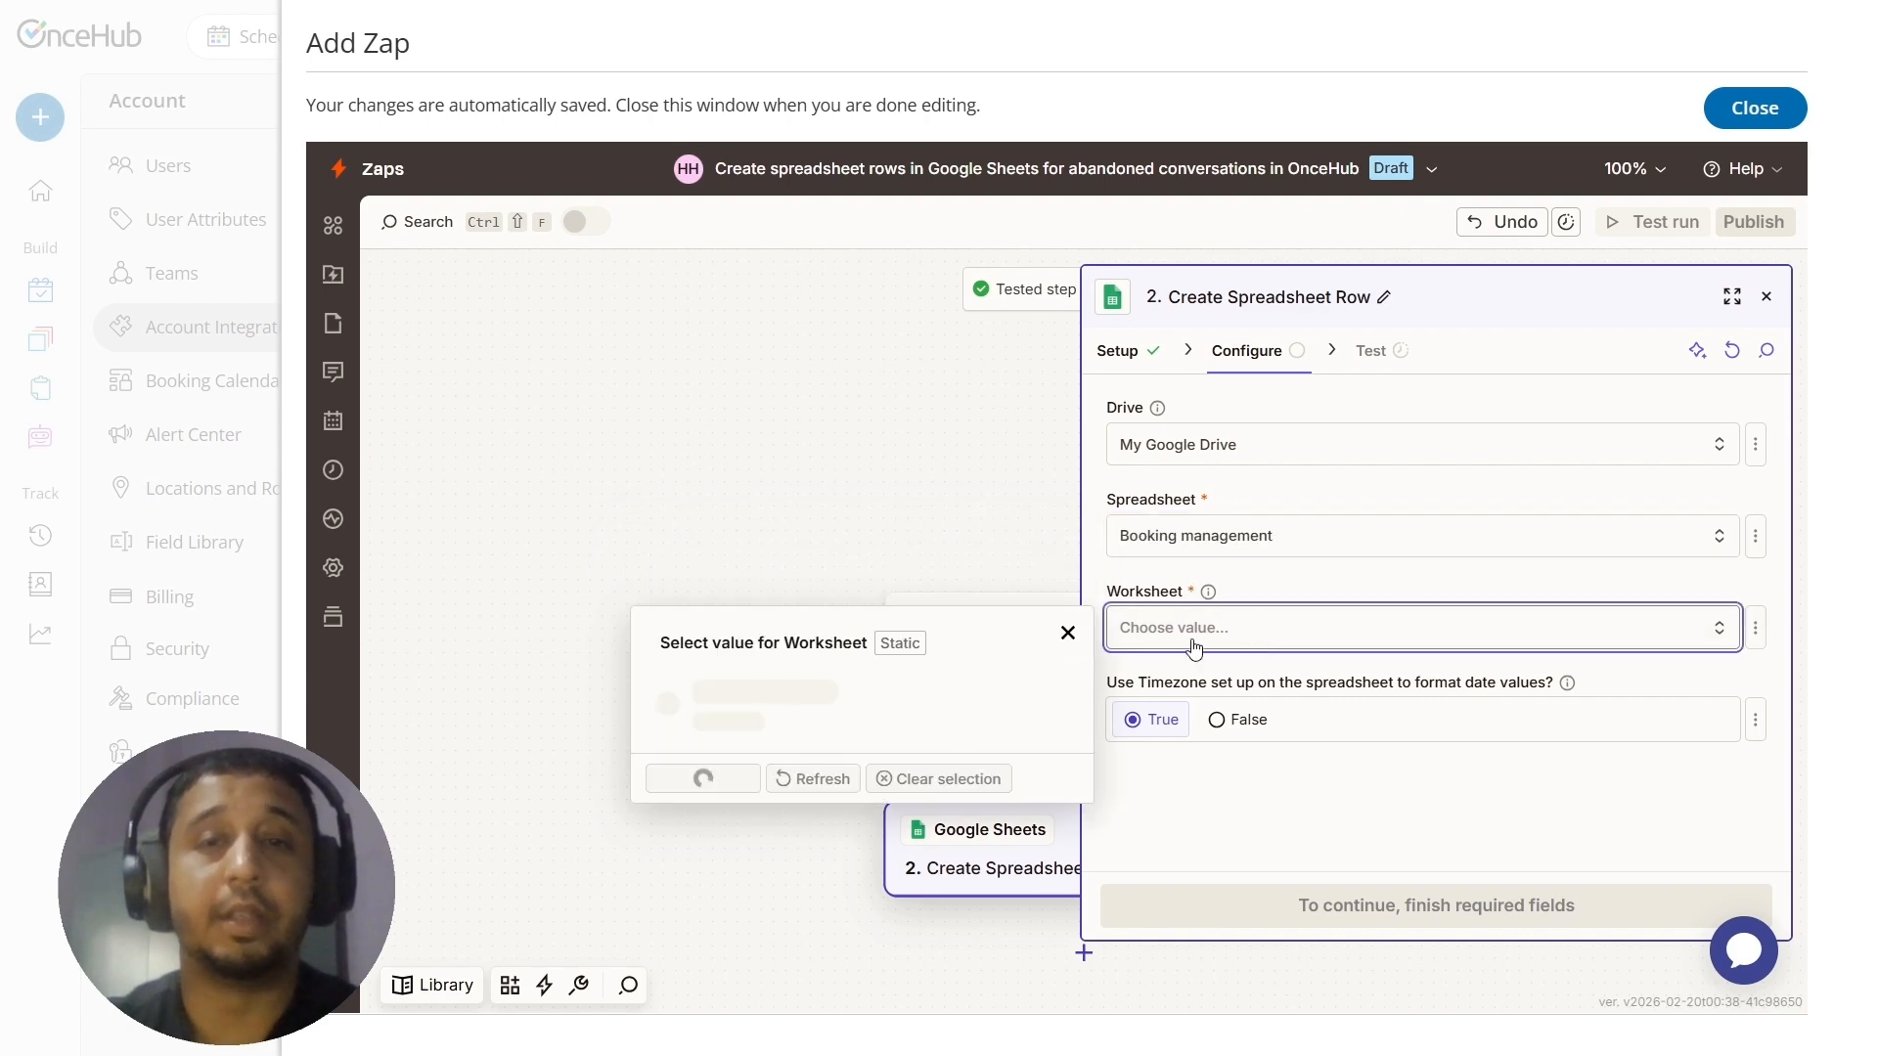
click(762, 710)
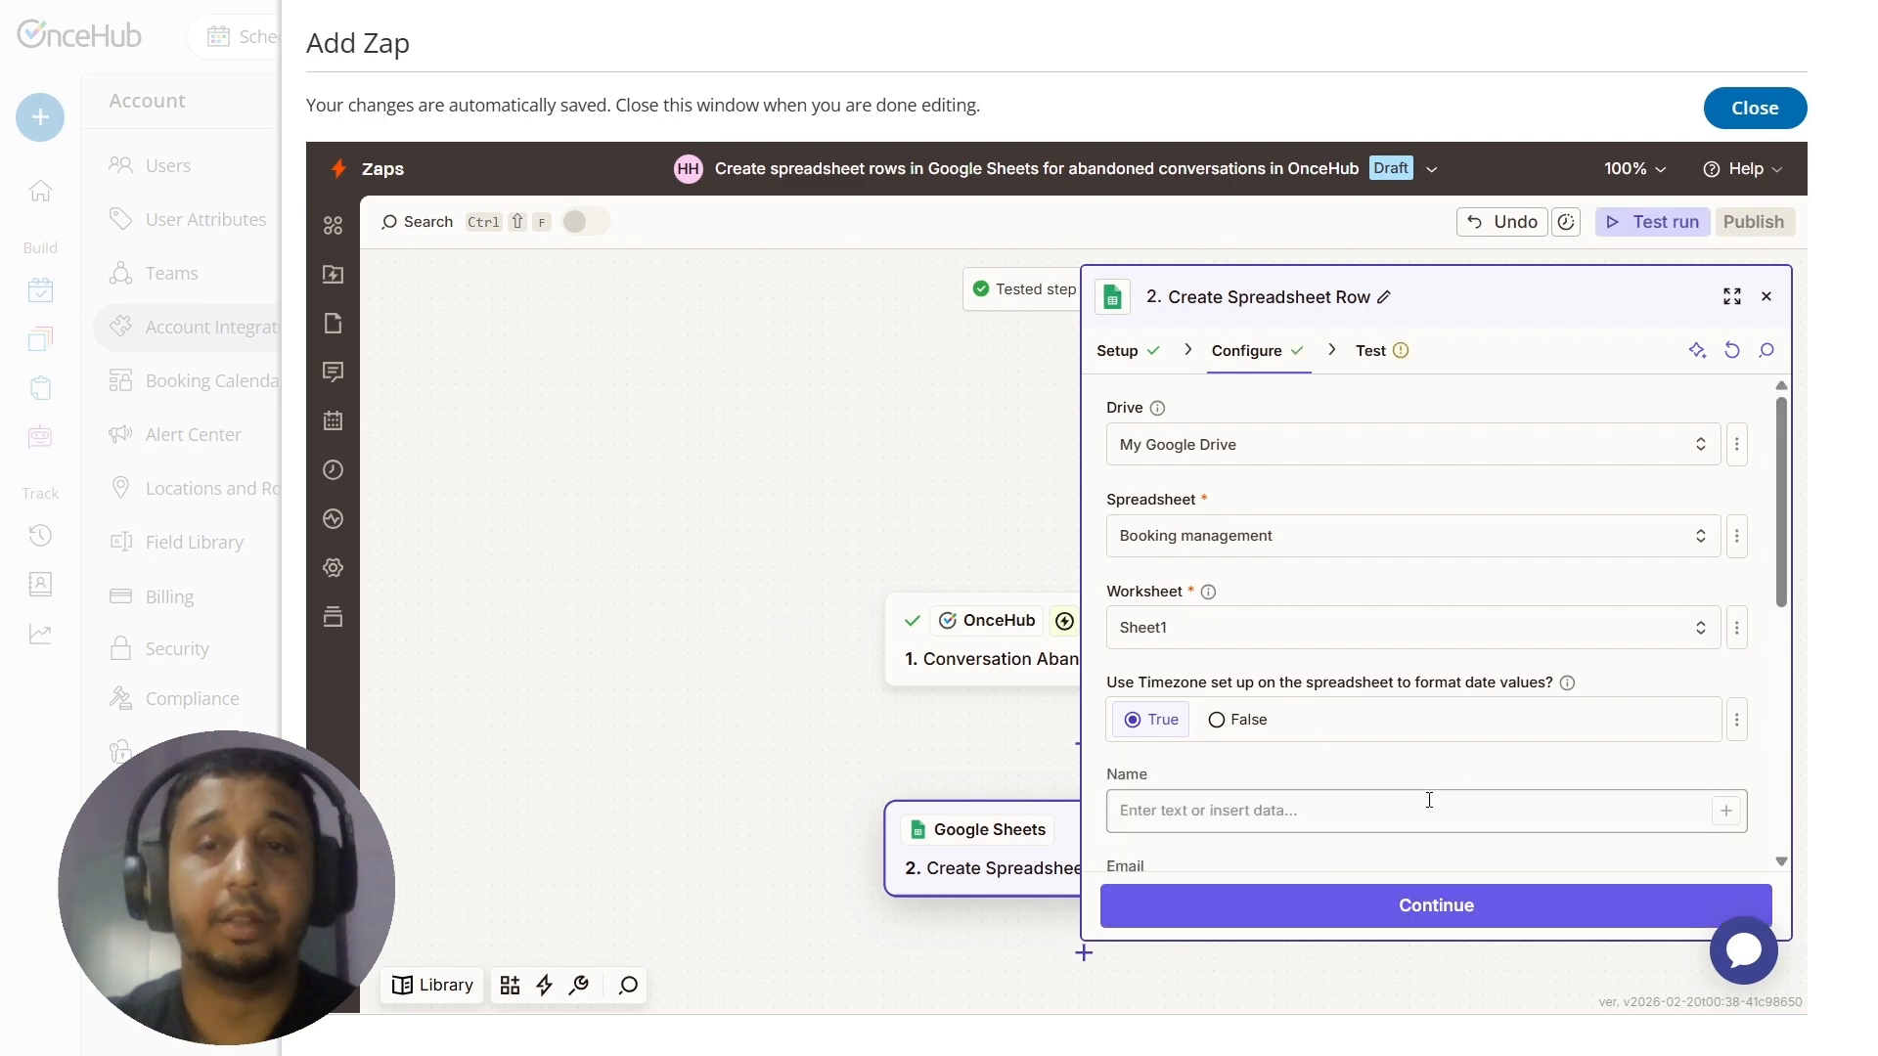
Map the Name column to the trigger's Data Custom Fields Namefsub value
drag(1784, 516, 1758, 697)
scroll(1757, 697, up, 2)
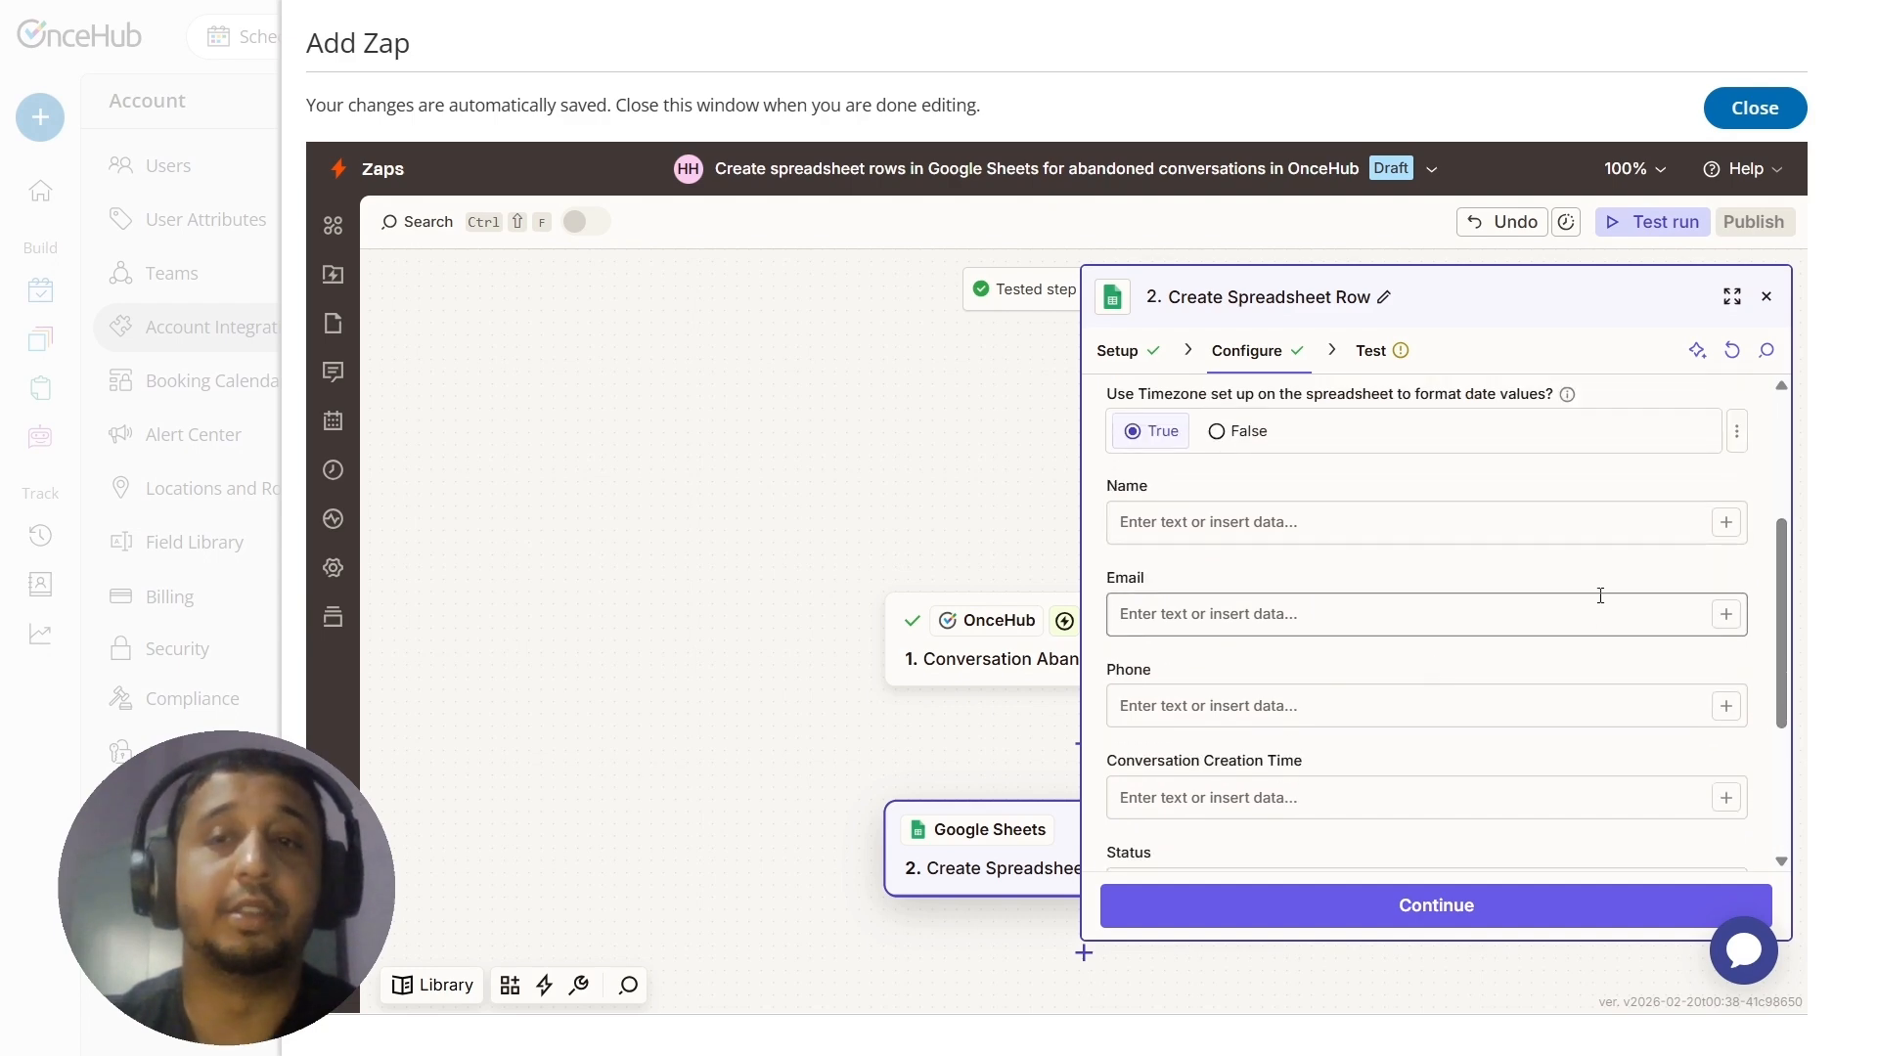
click(1726, 523)
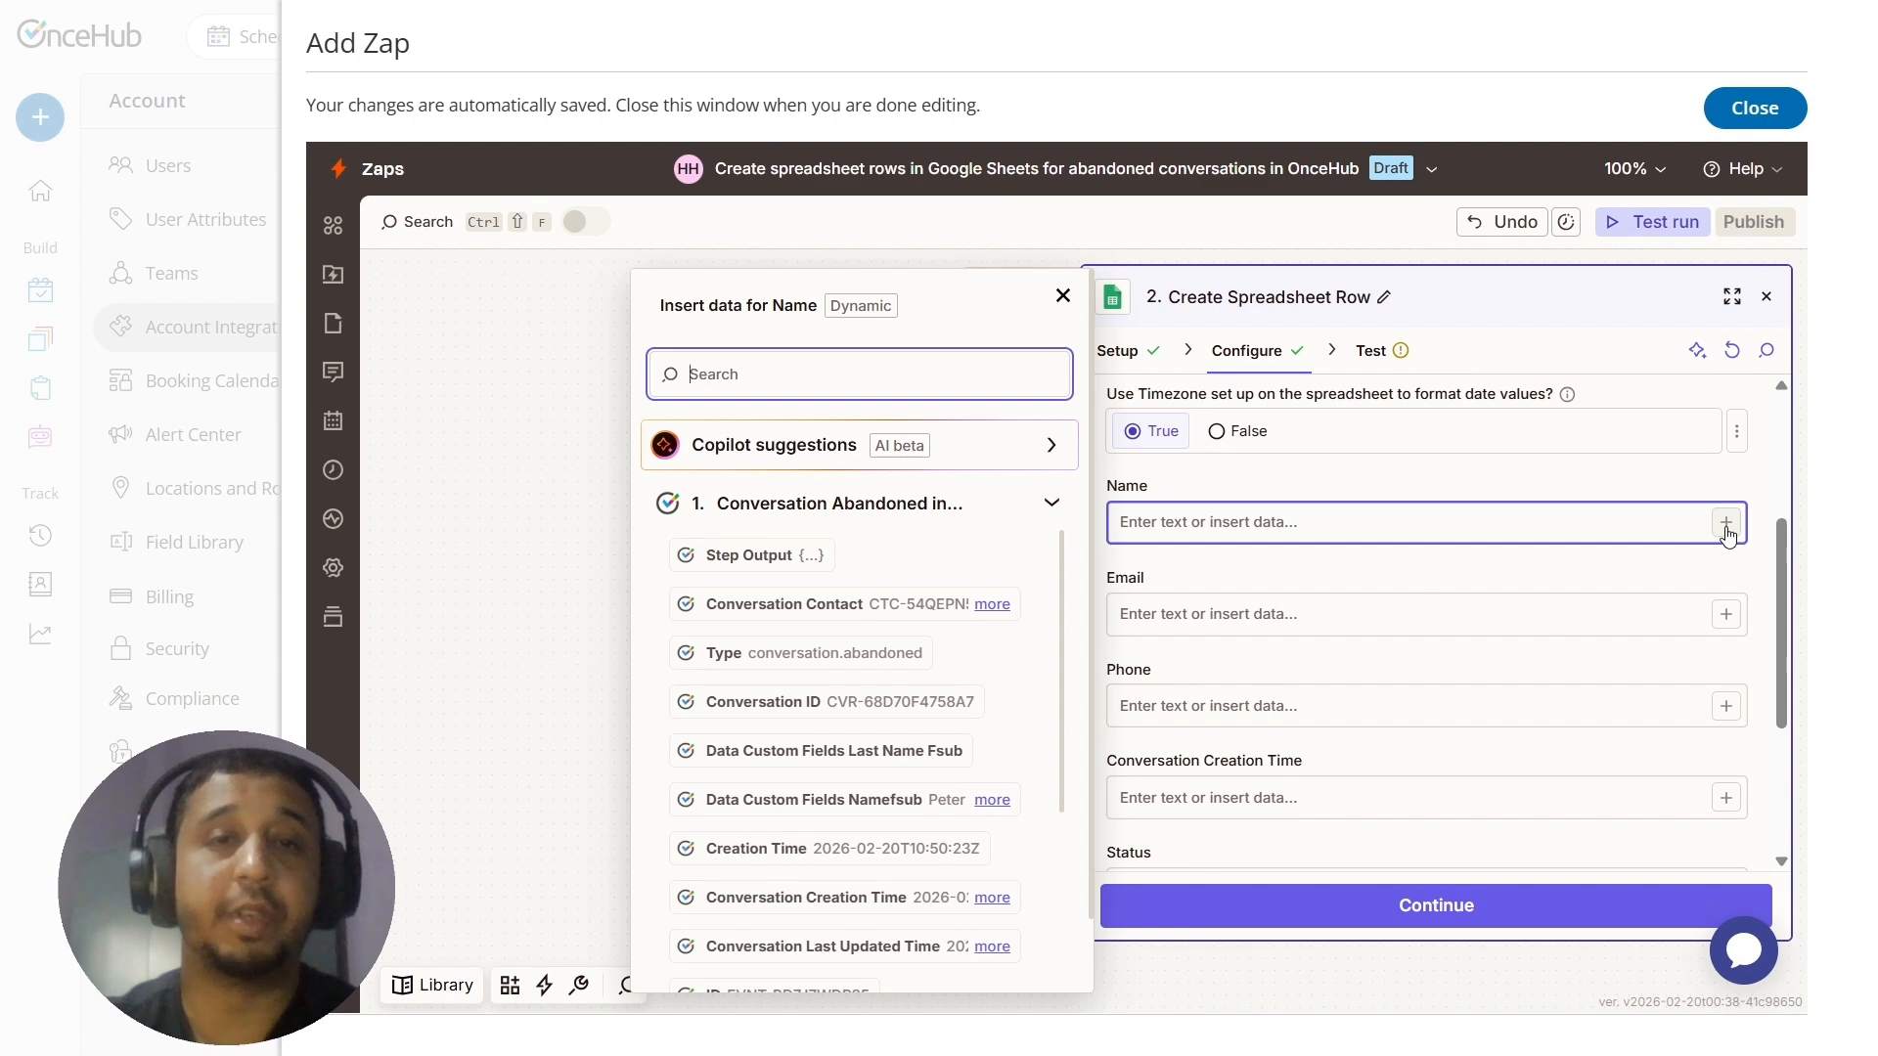
text(name)
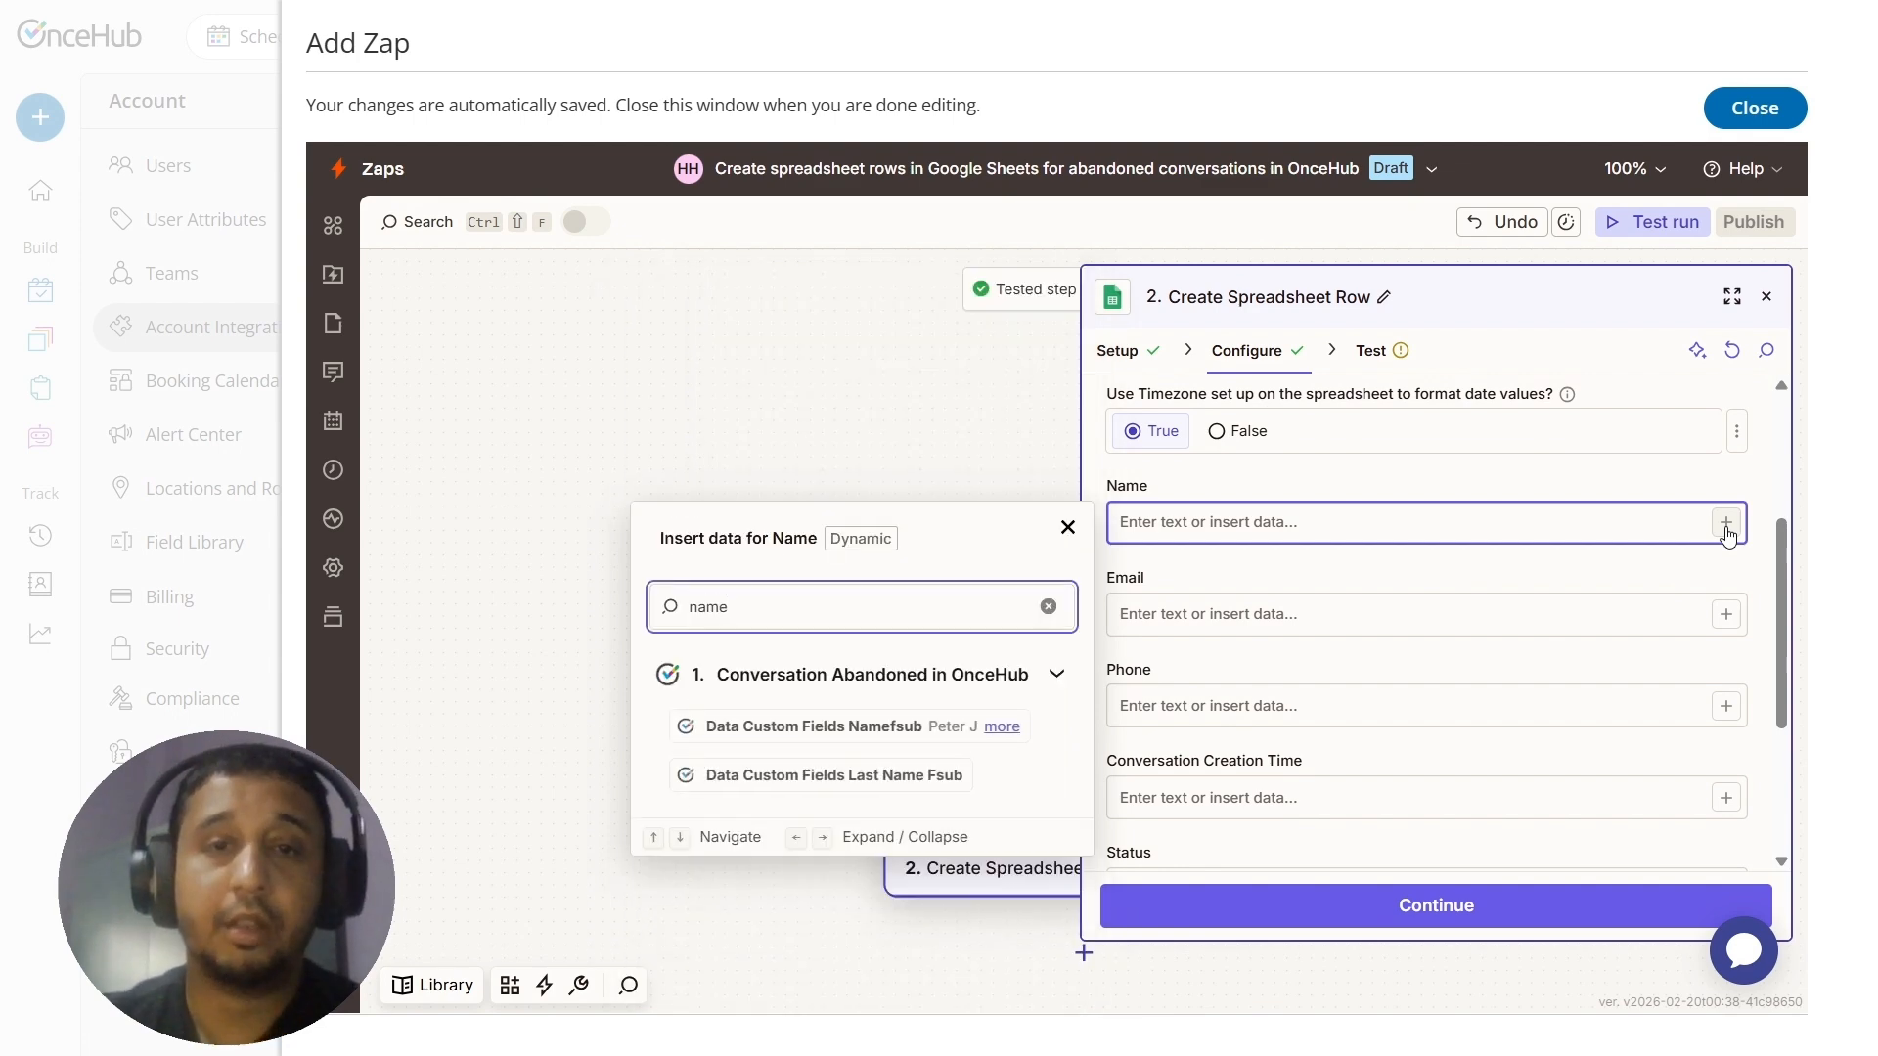
click(814, 725)
Map the Email column to the trigger's Data Custom Fields Email Fsub value
click(1608, 615)
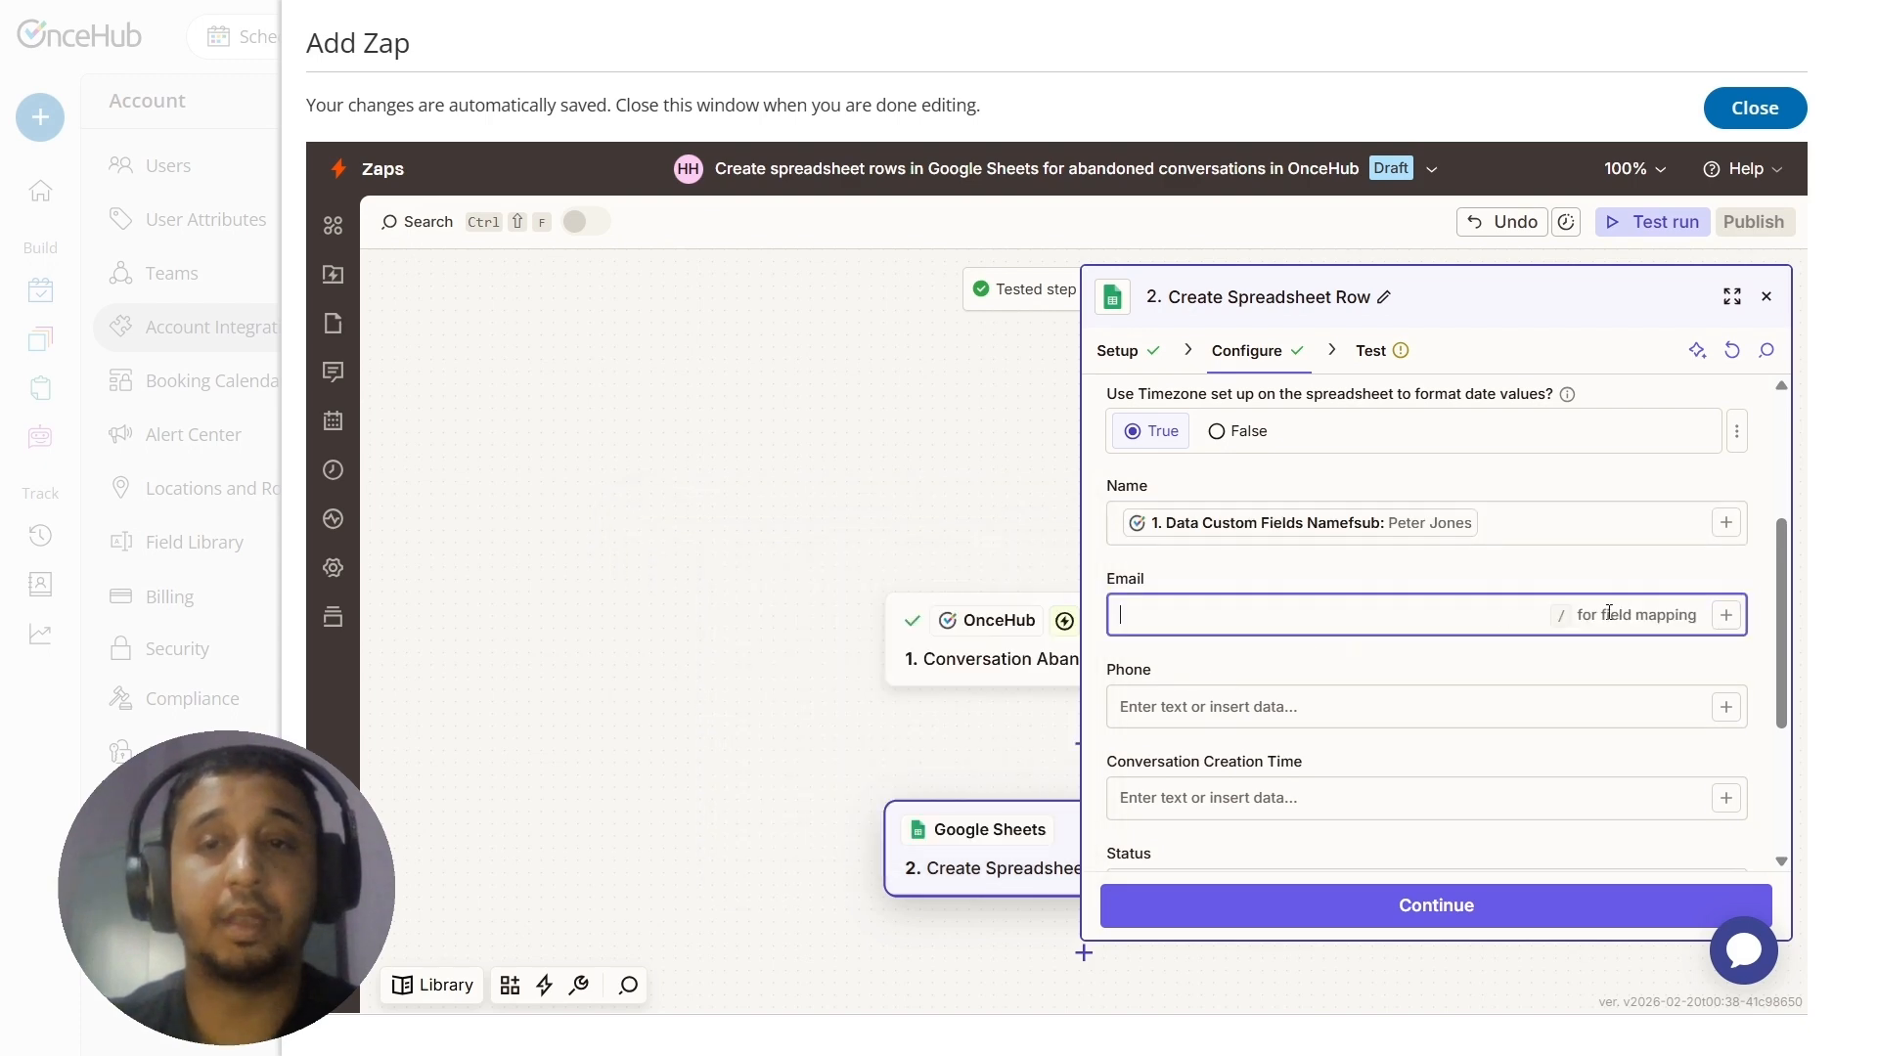
click(1725, 614)
text(e)
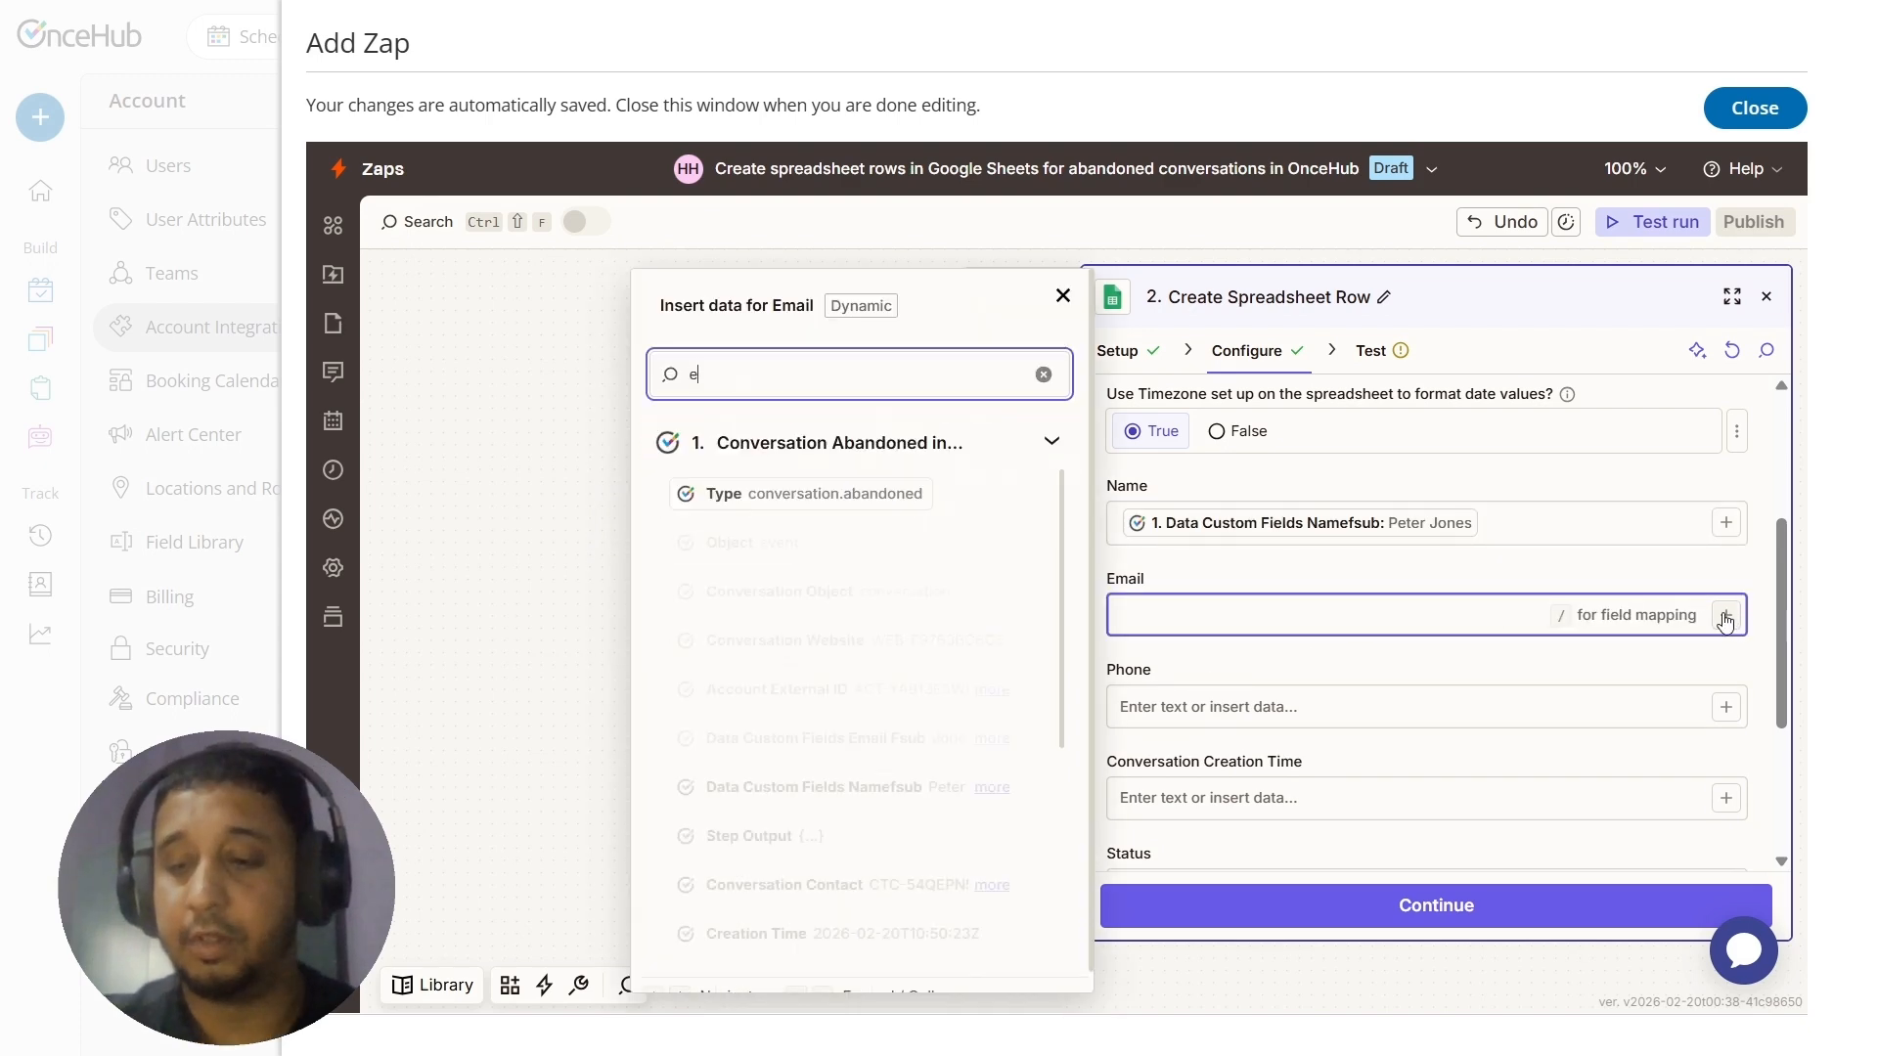
text(mail)
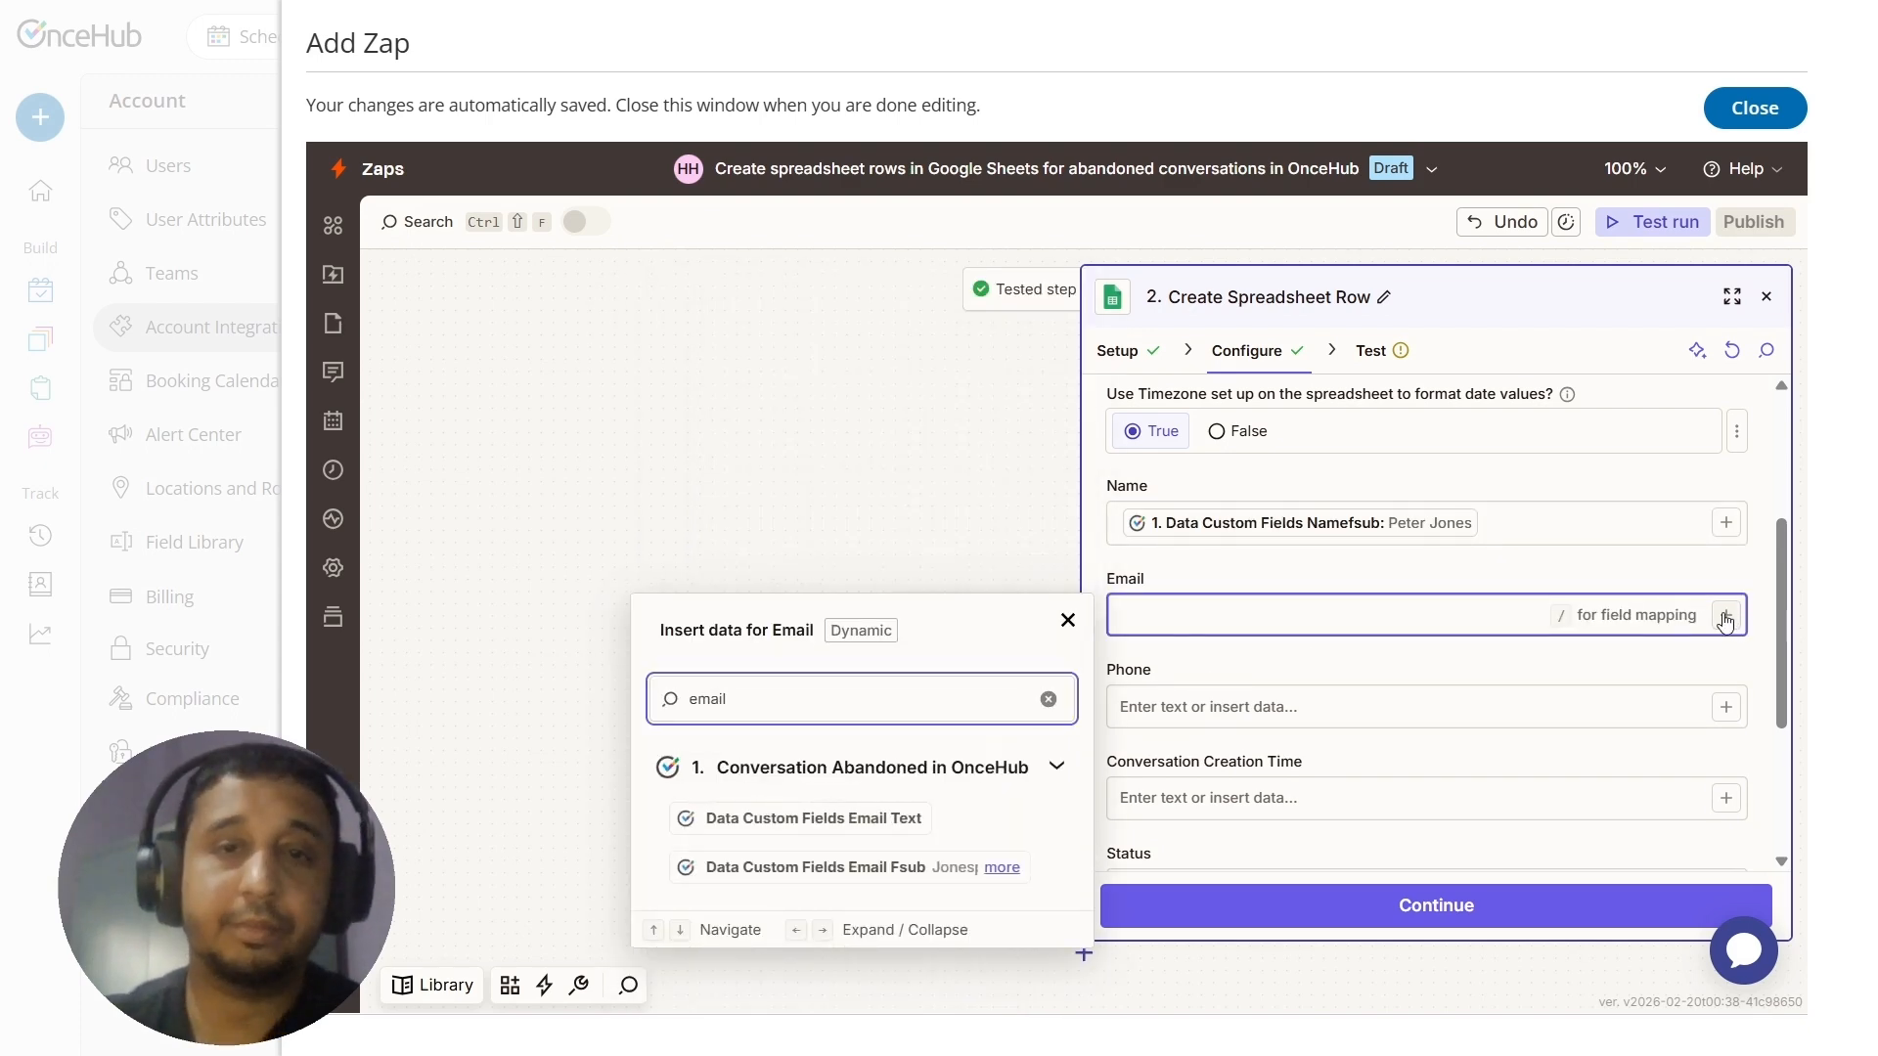
click(817, 866)
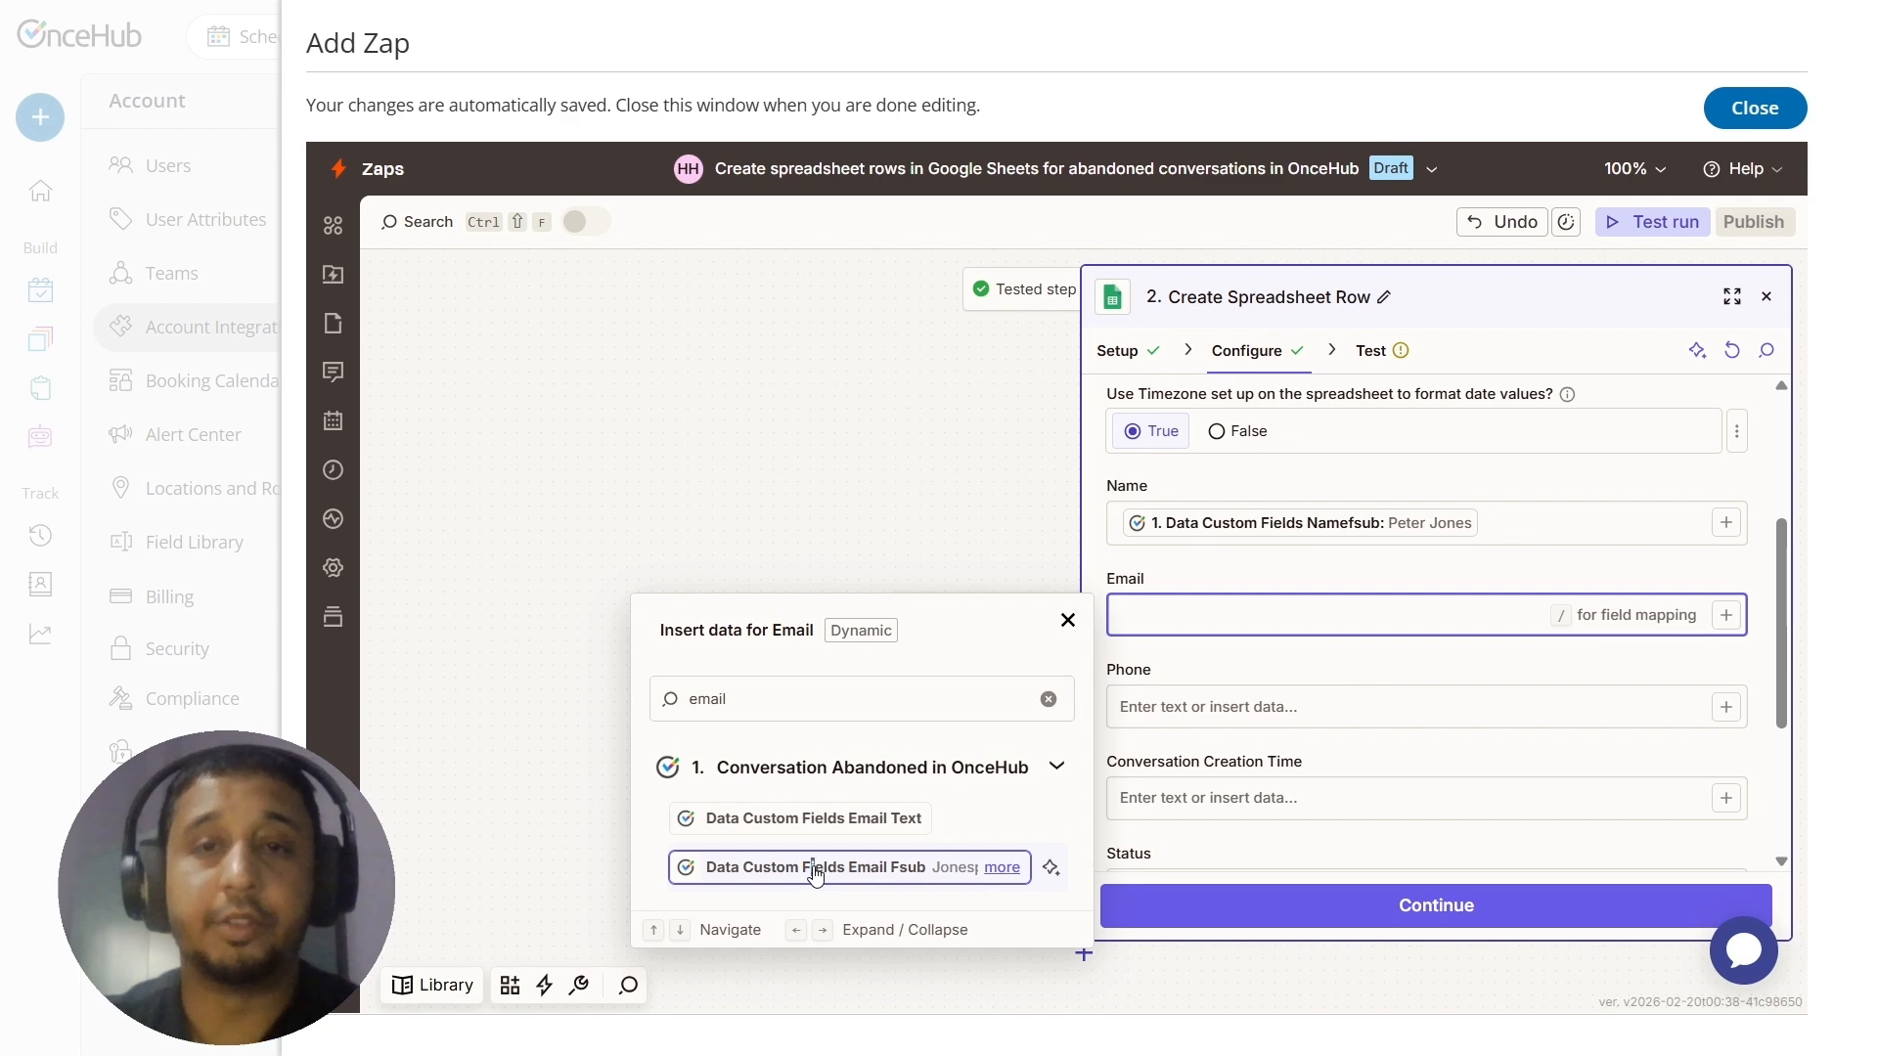
Search the trigger data for a phone or mobile field for the Phone column, and close the field picker
click(1725, 708)
text(pho)
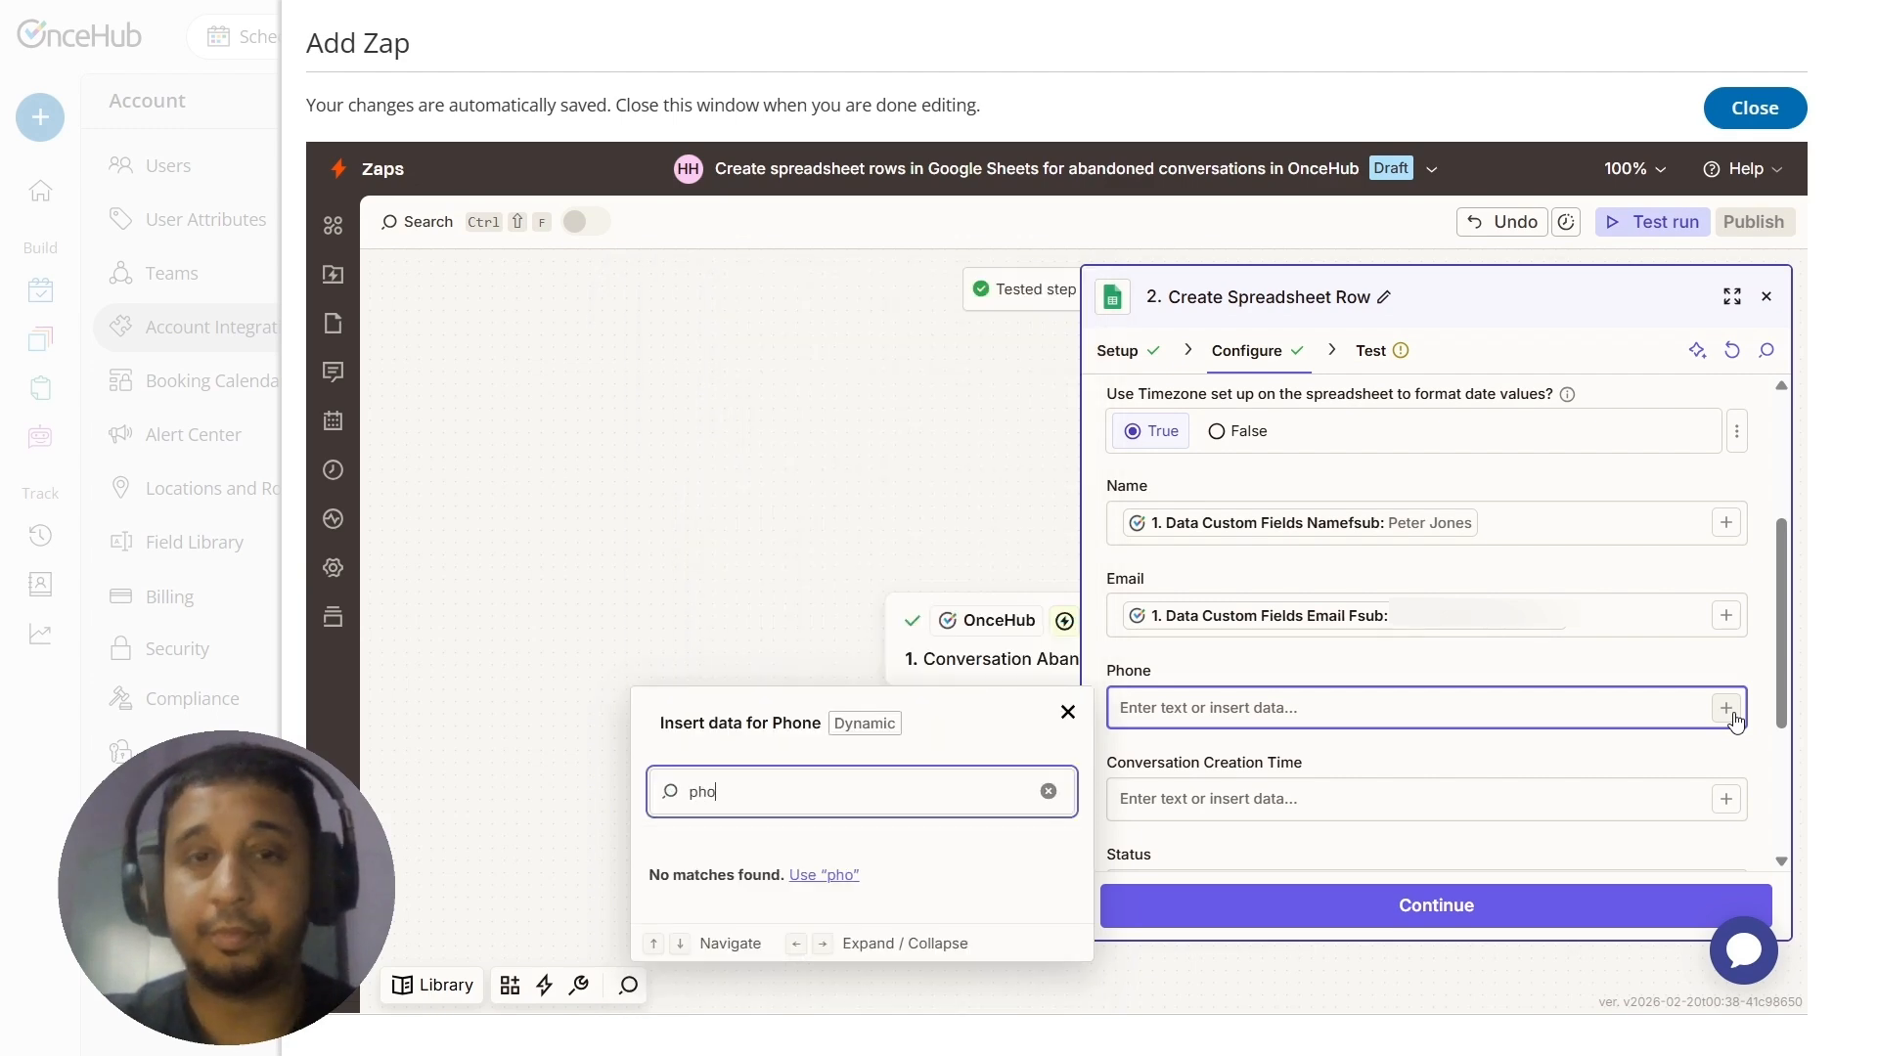
key(BackSpace)
key(BackSpace)
text(mo)
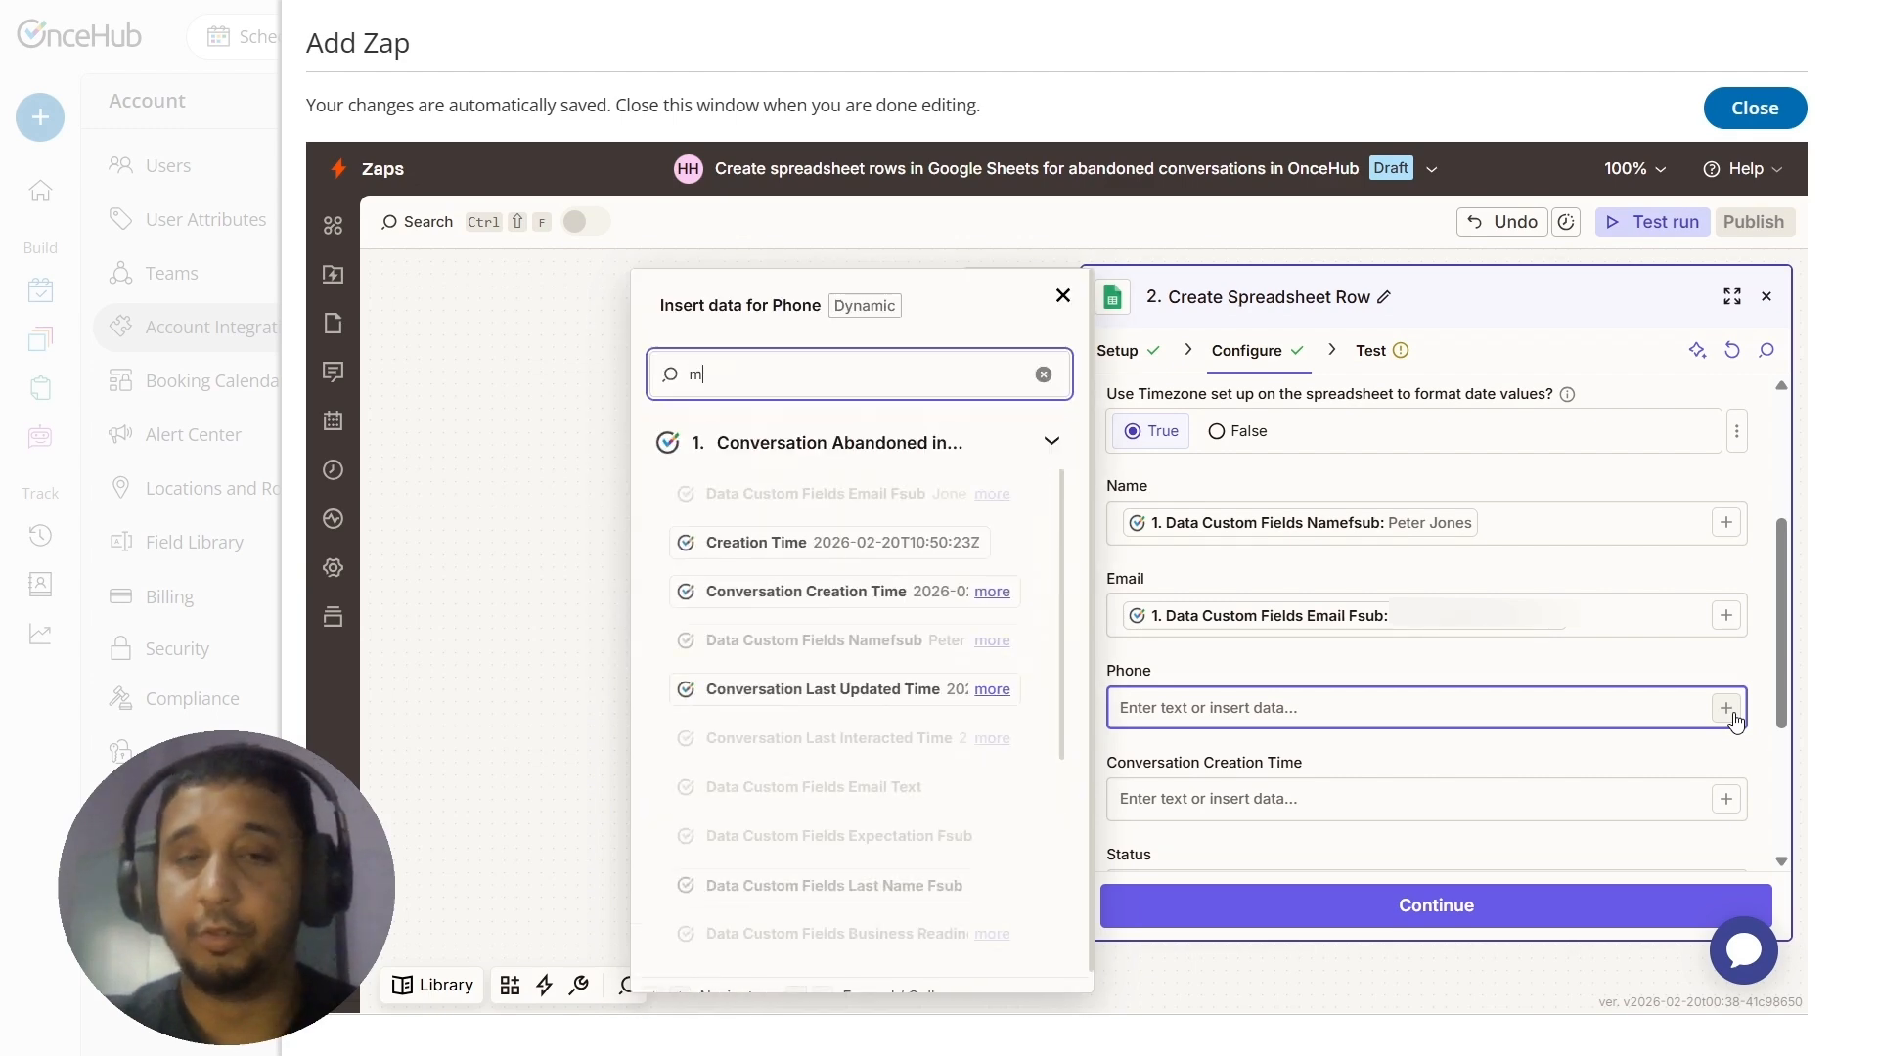
key(BackSpace)
key(BackSpace)
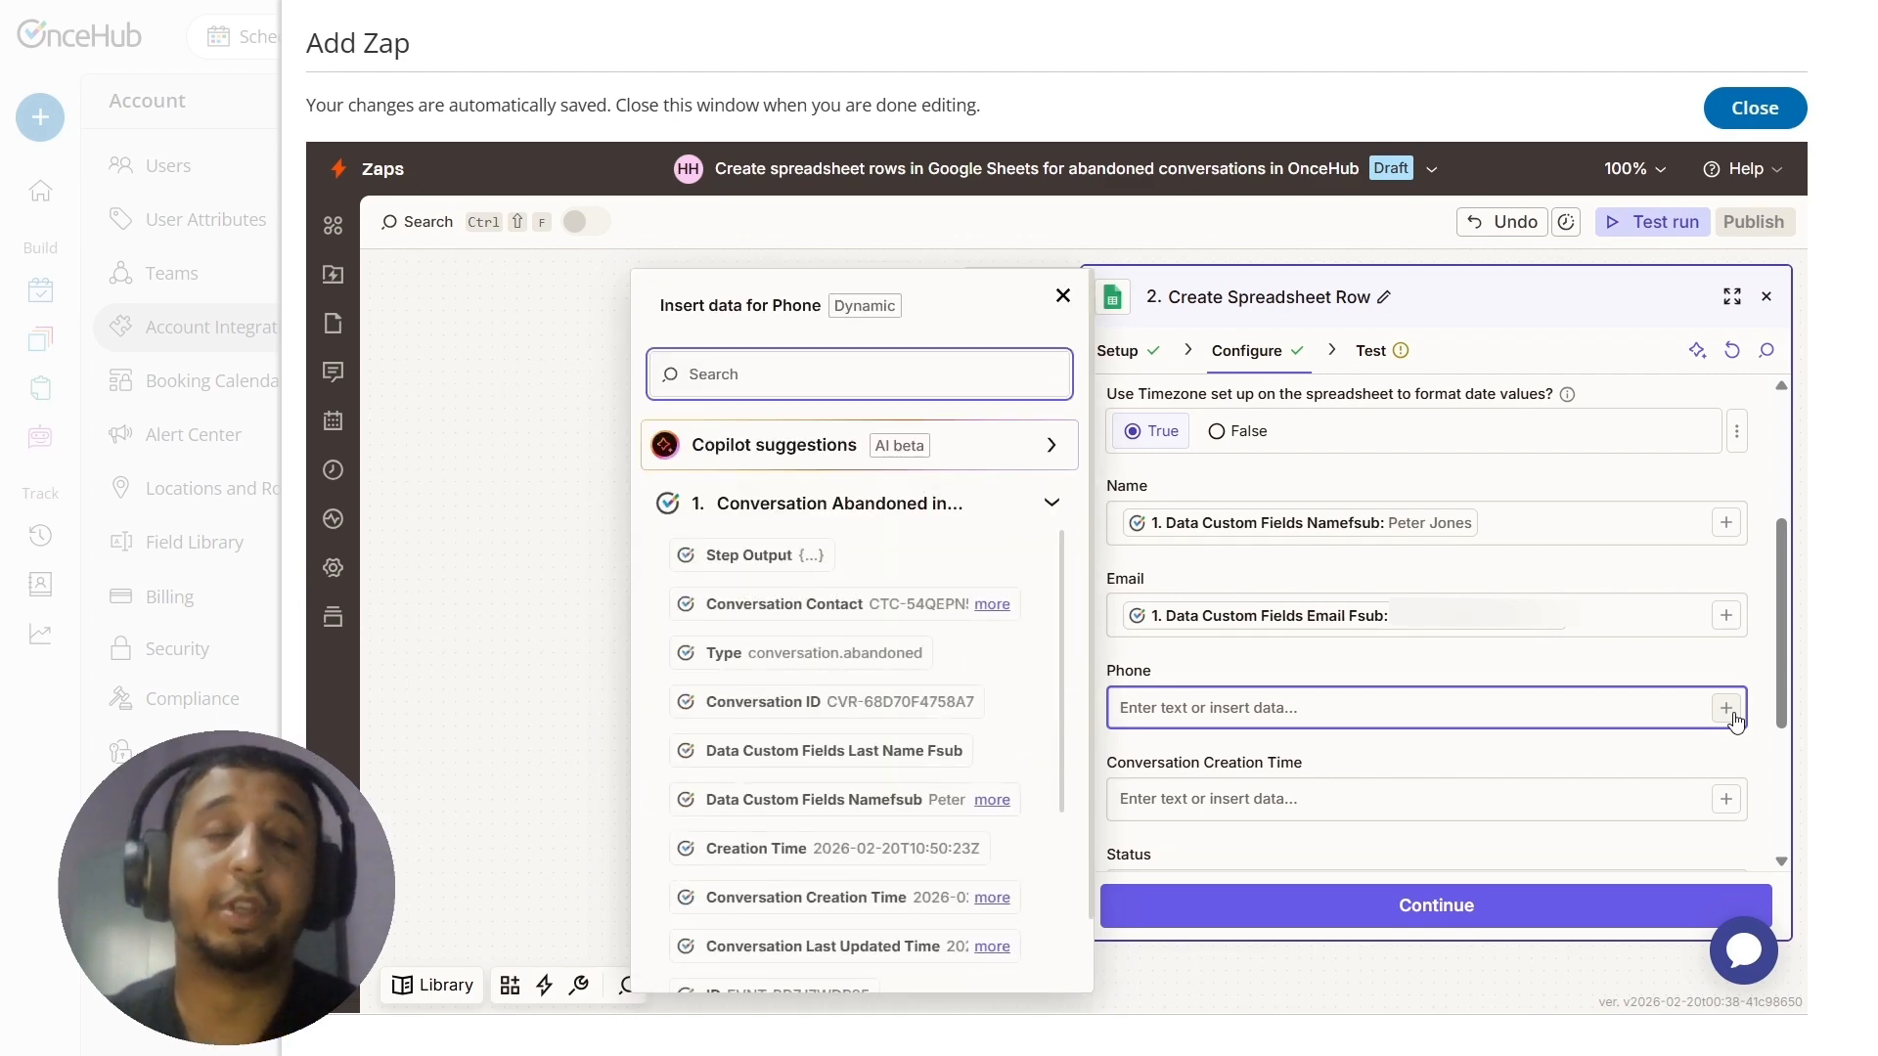
click(1769, 637)
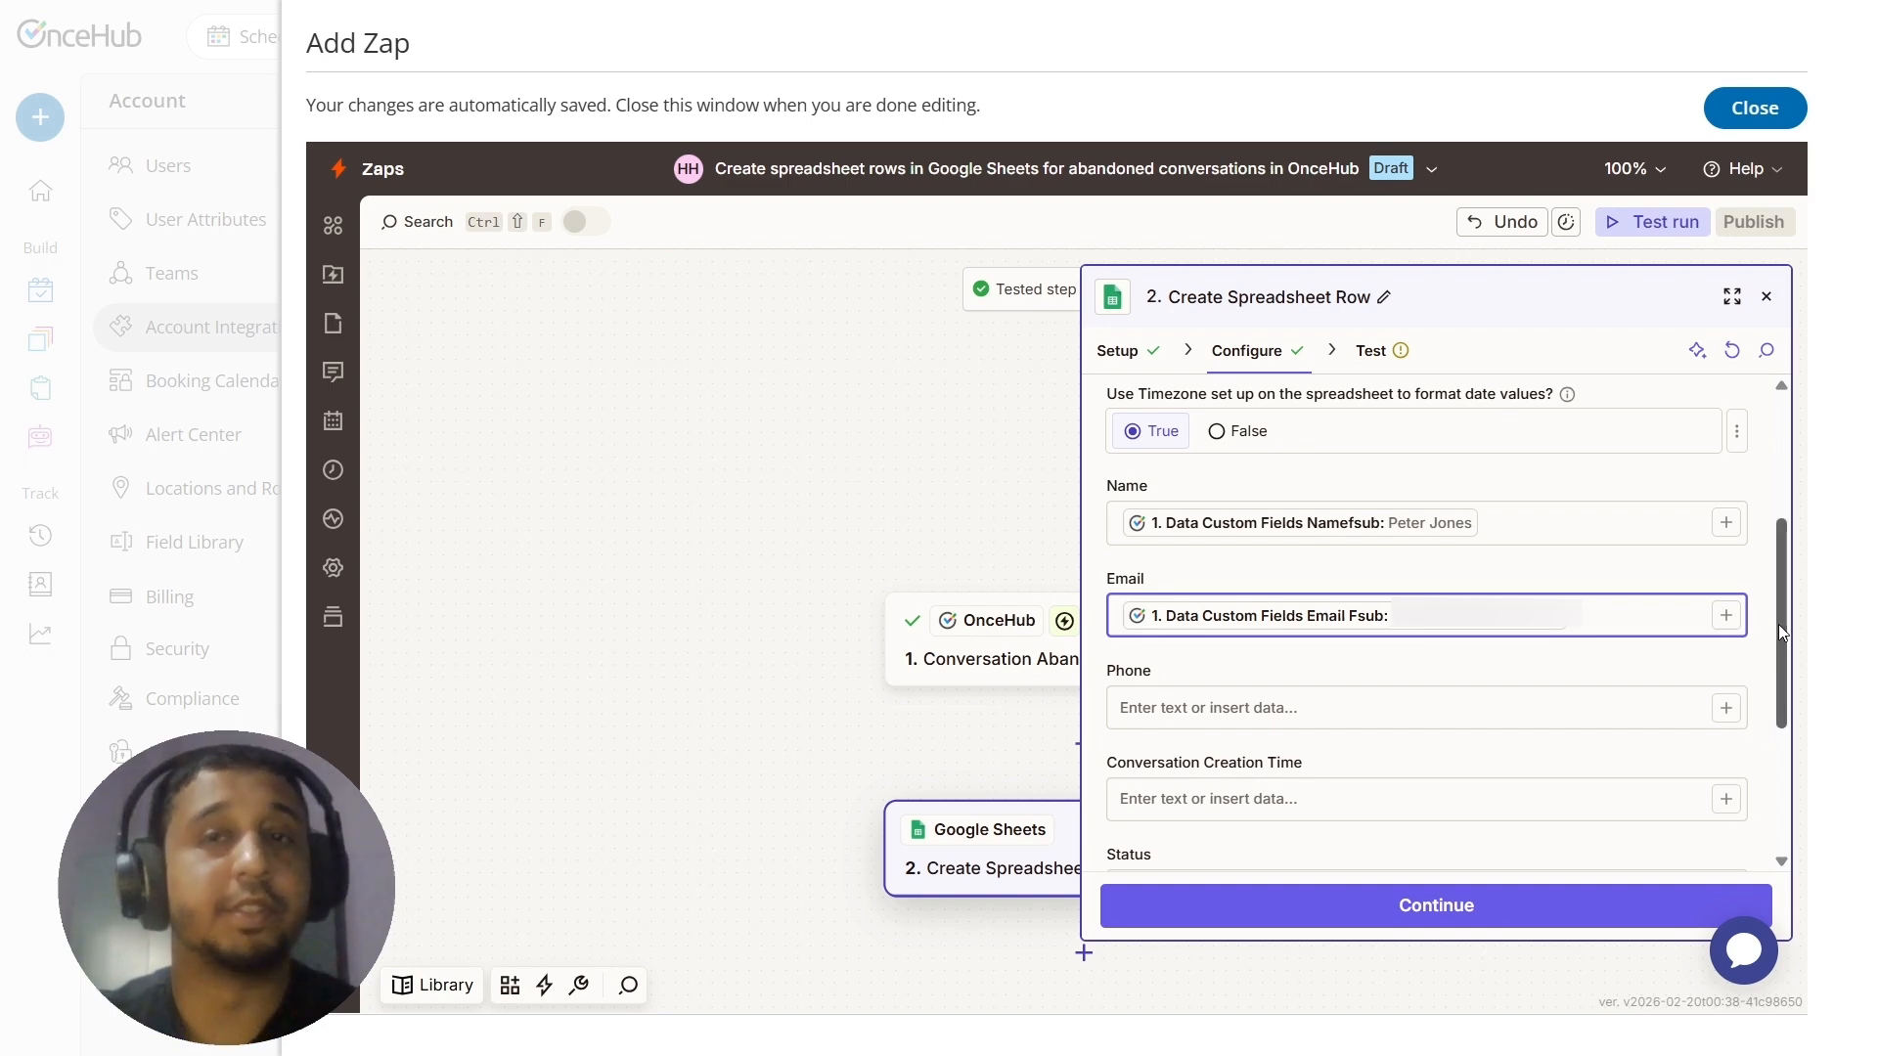
Map the Conversation Creation Time column to the trigger's Conversation Creation Time value
drag(1778, 624, 1774, 705)
click(1727, 627)
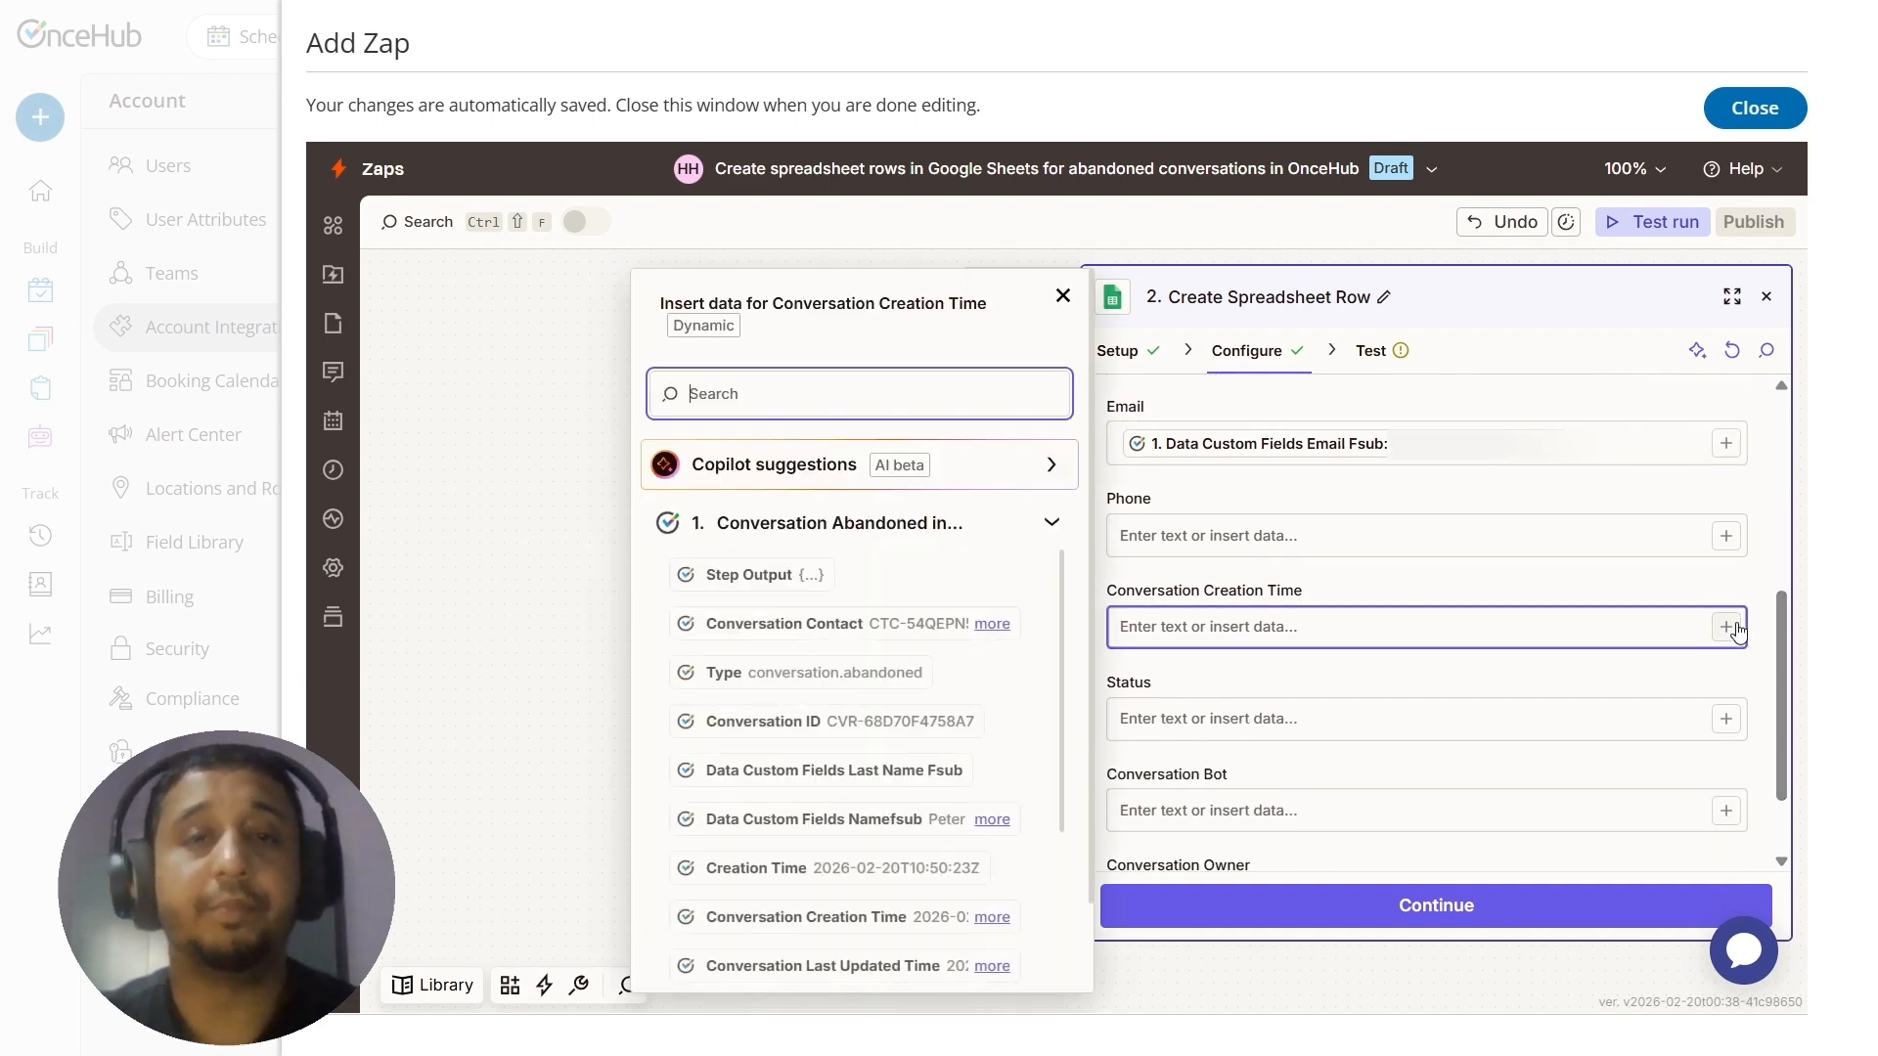
text(creat)
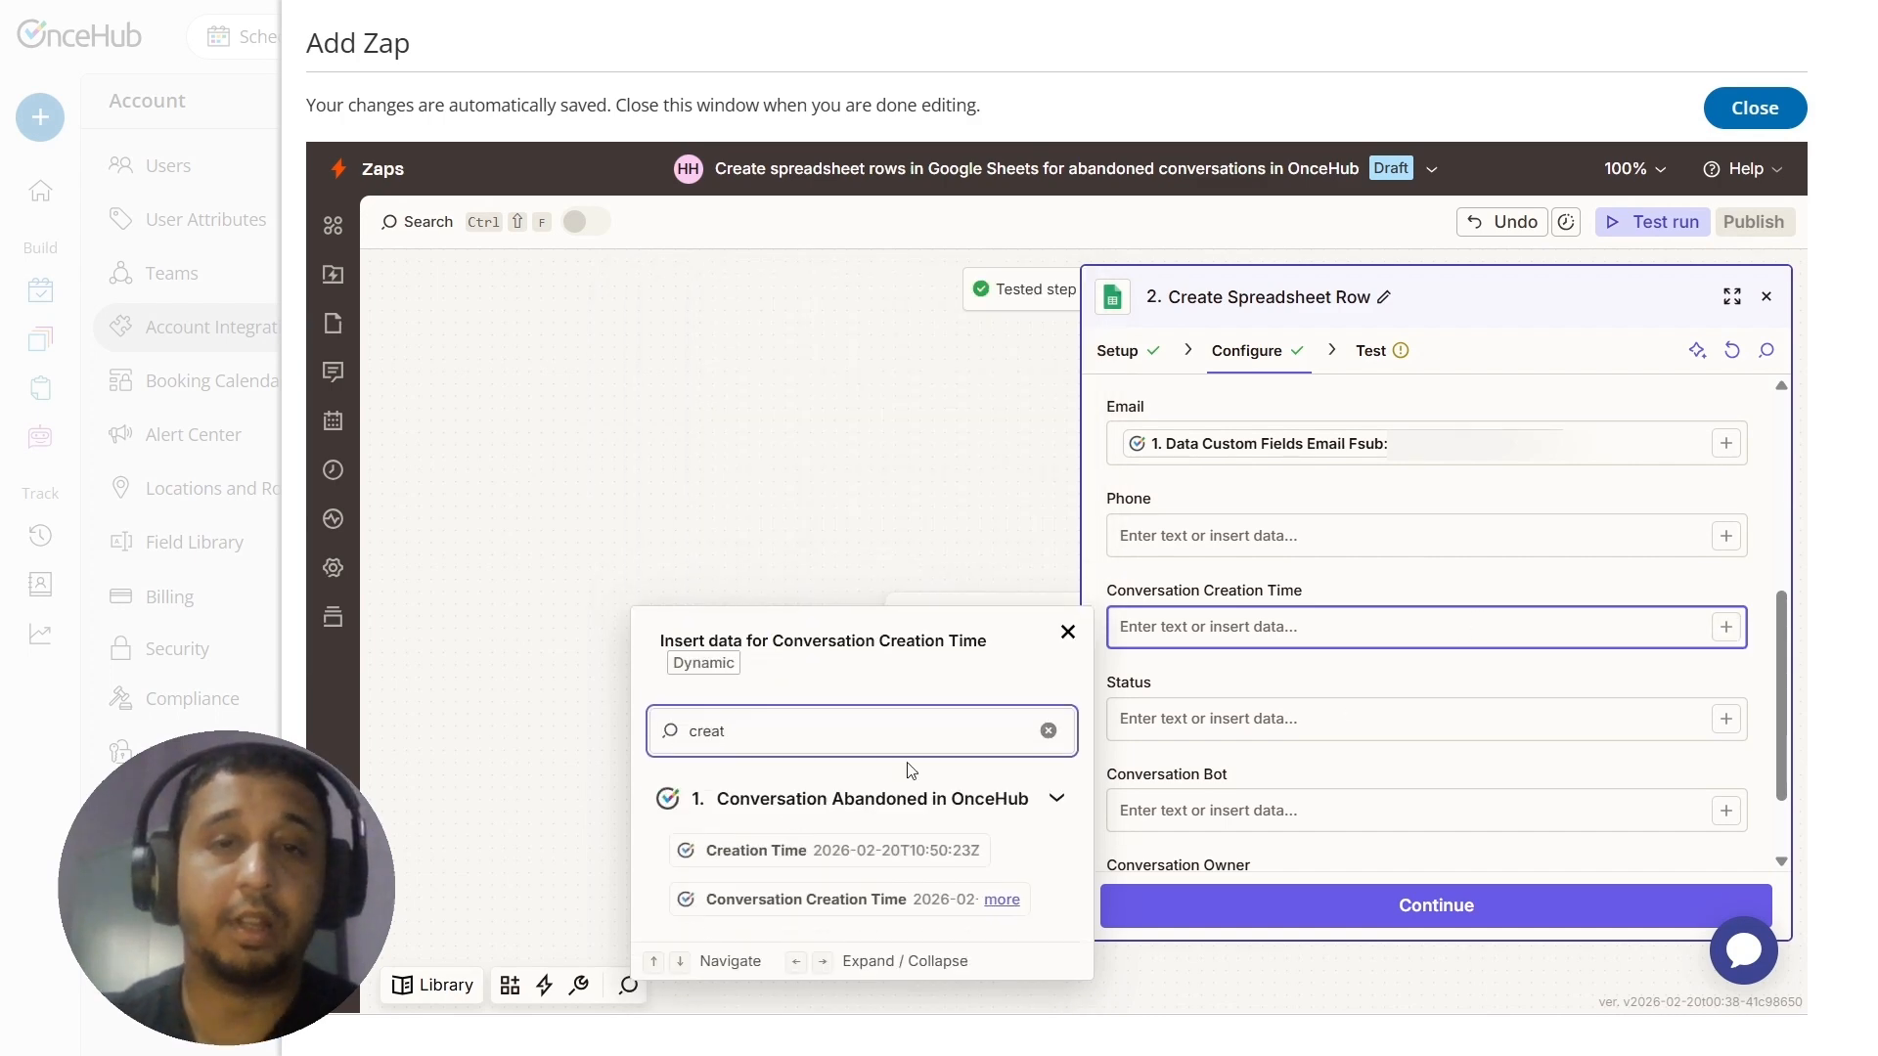
click(782, 899)
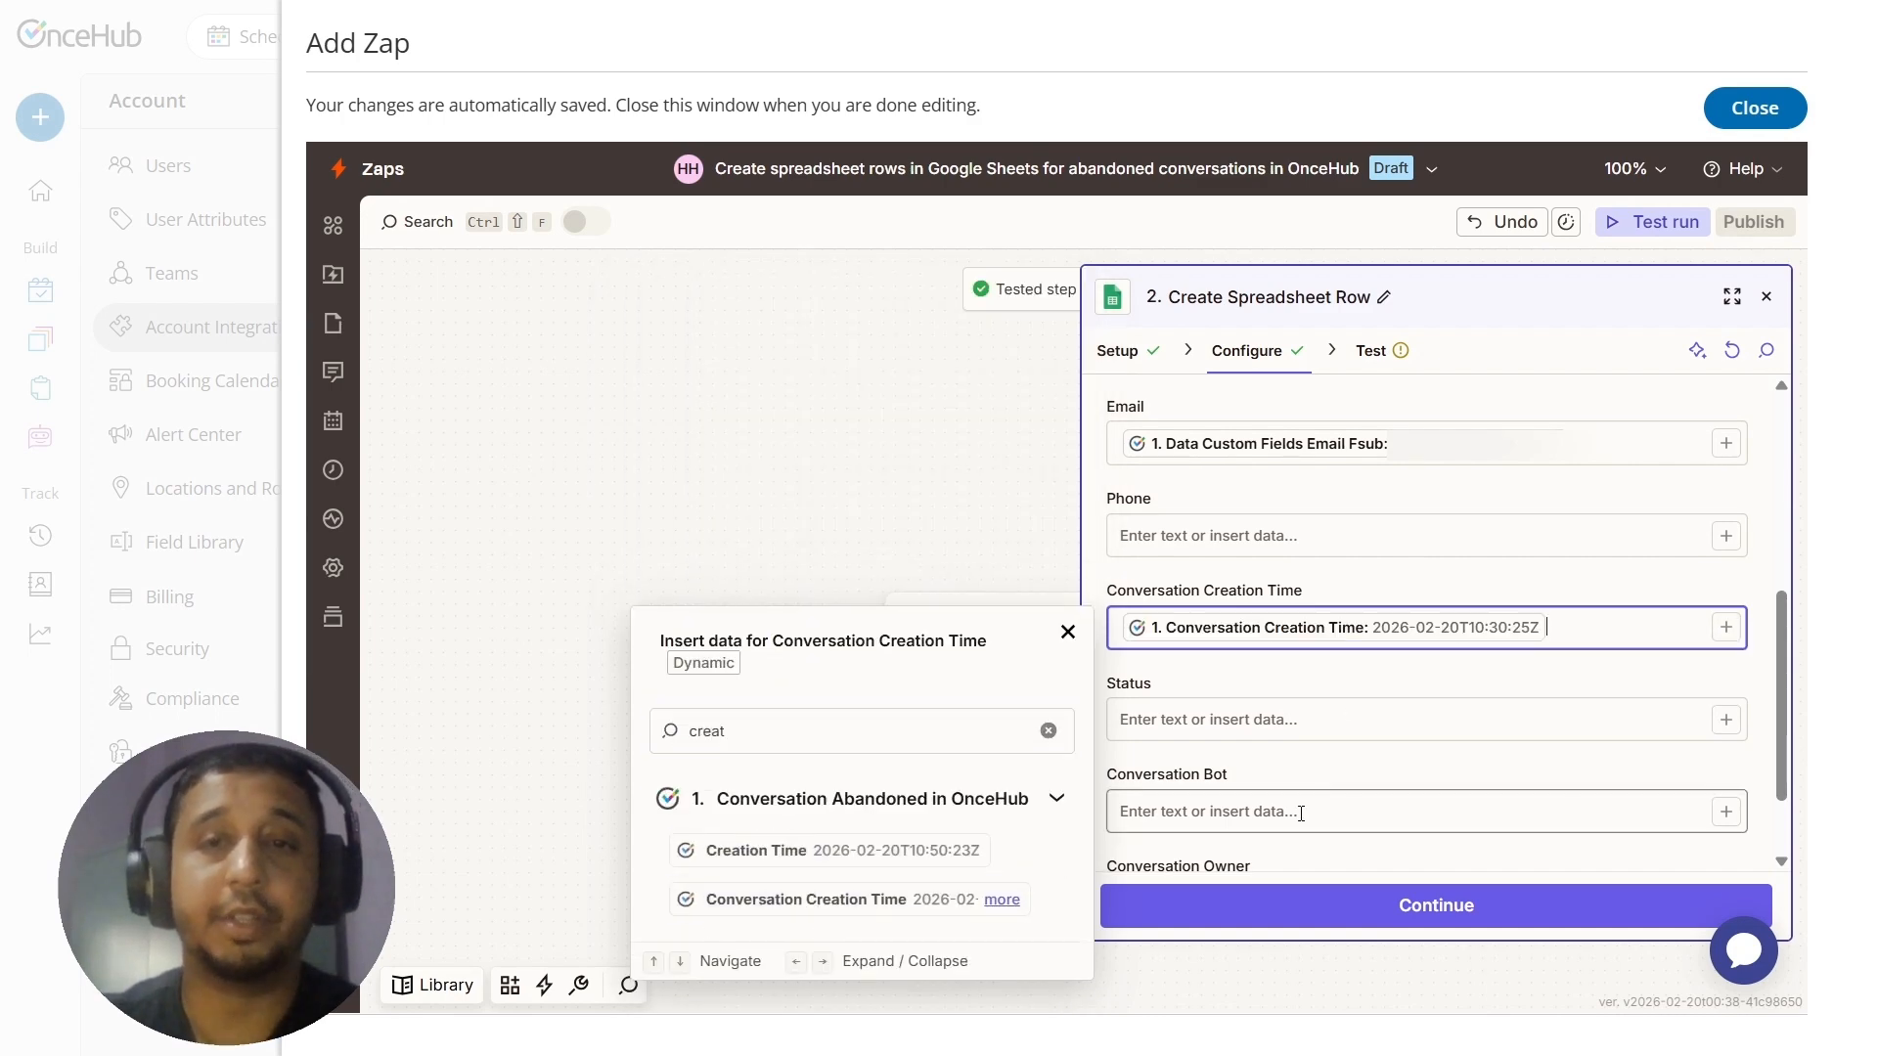
Map the Status column to the trigger's Conversation Status value
click(1339, 724)
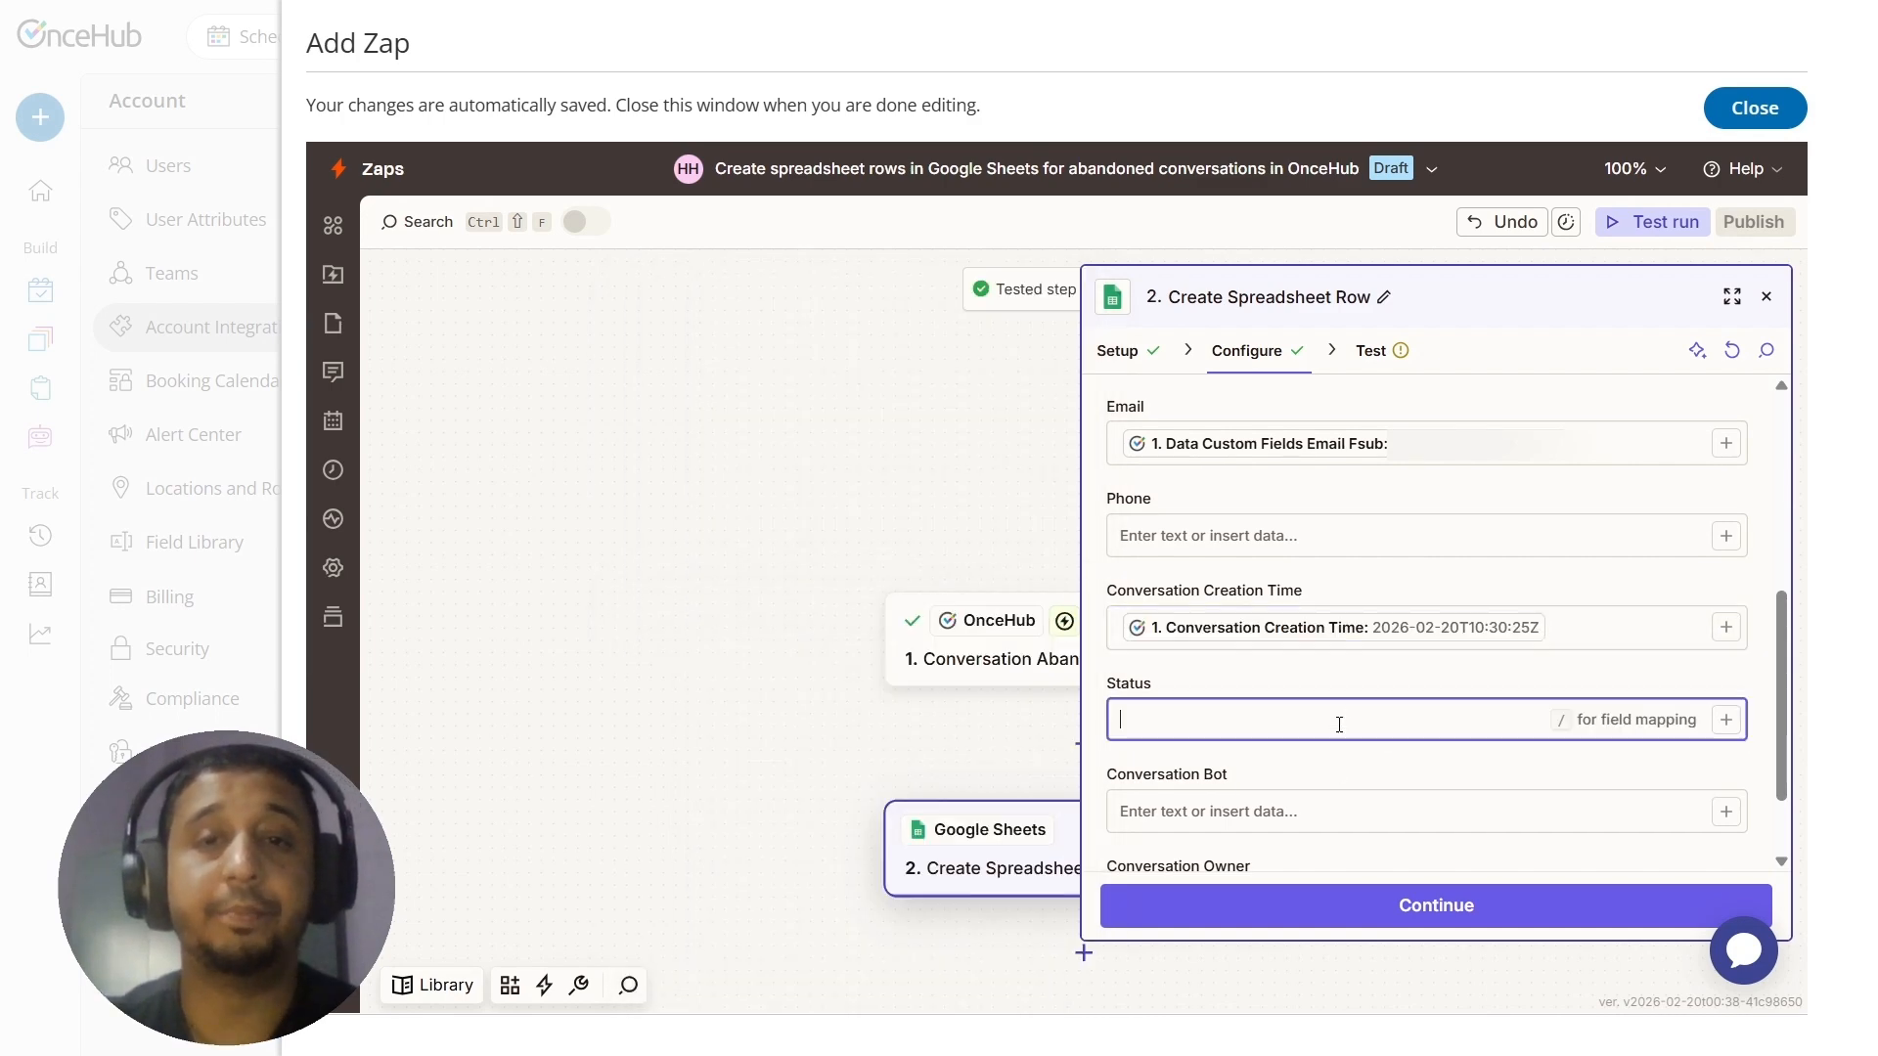
click(1726, 721)
text(stat)
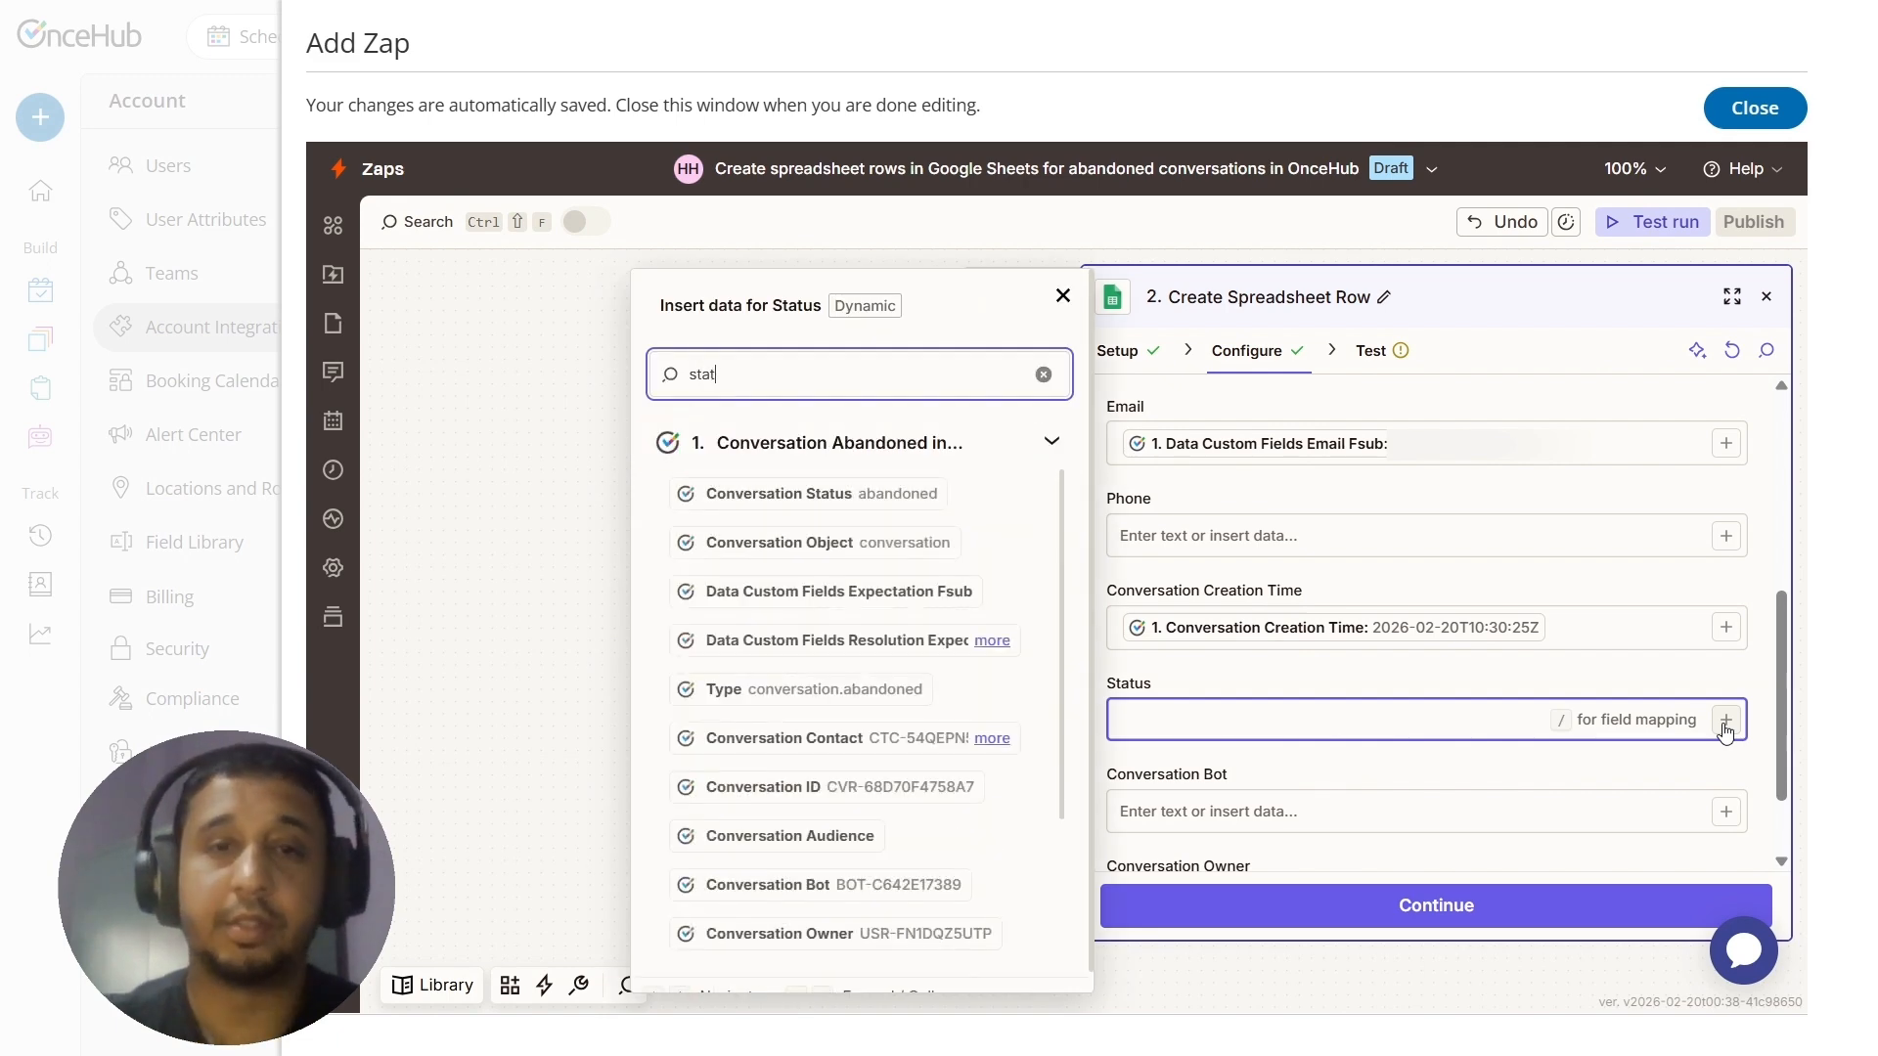
text(us)
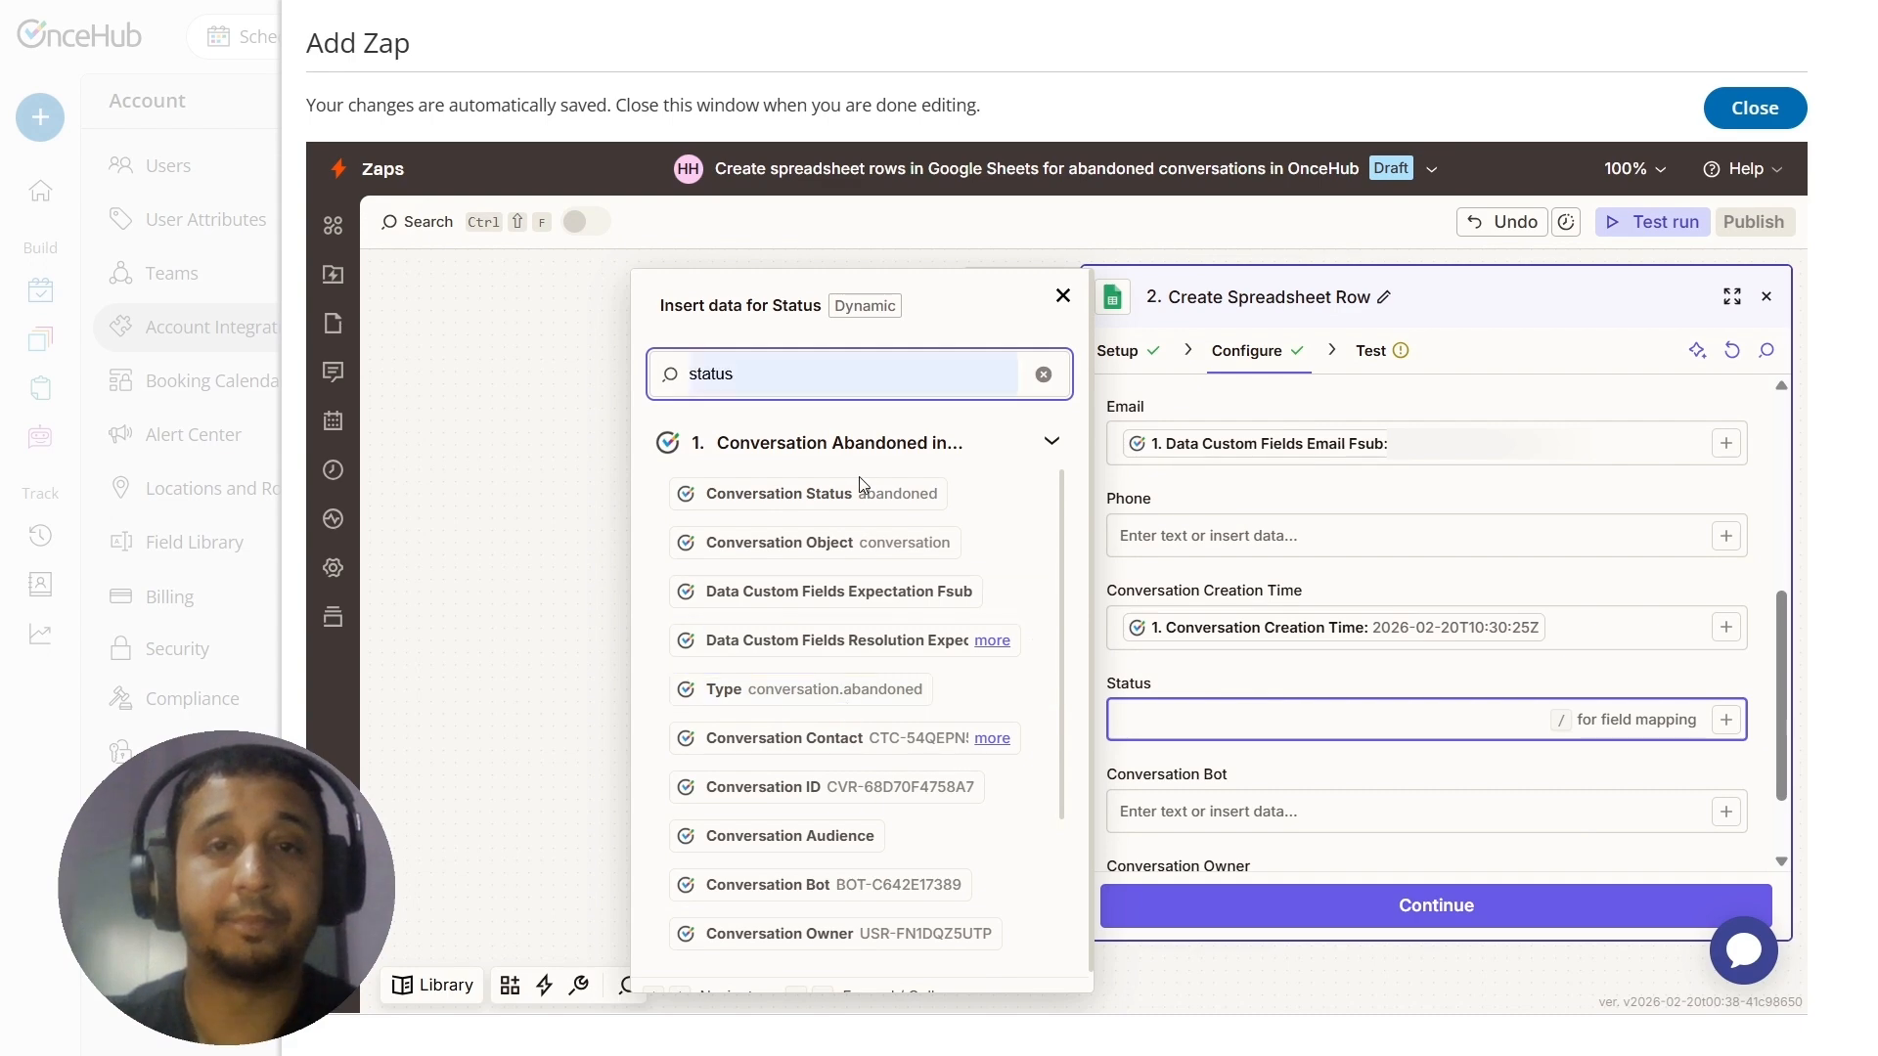
click(864, 912)
Map the Conversation Bot column to the trigger's Conversation Bot value
click(1431, 818)
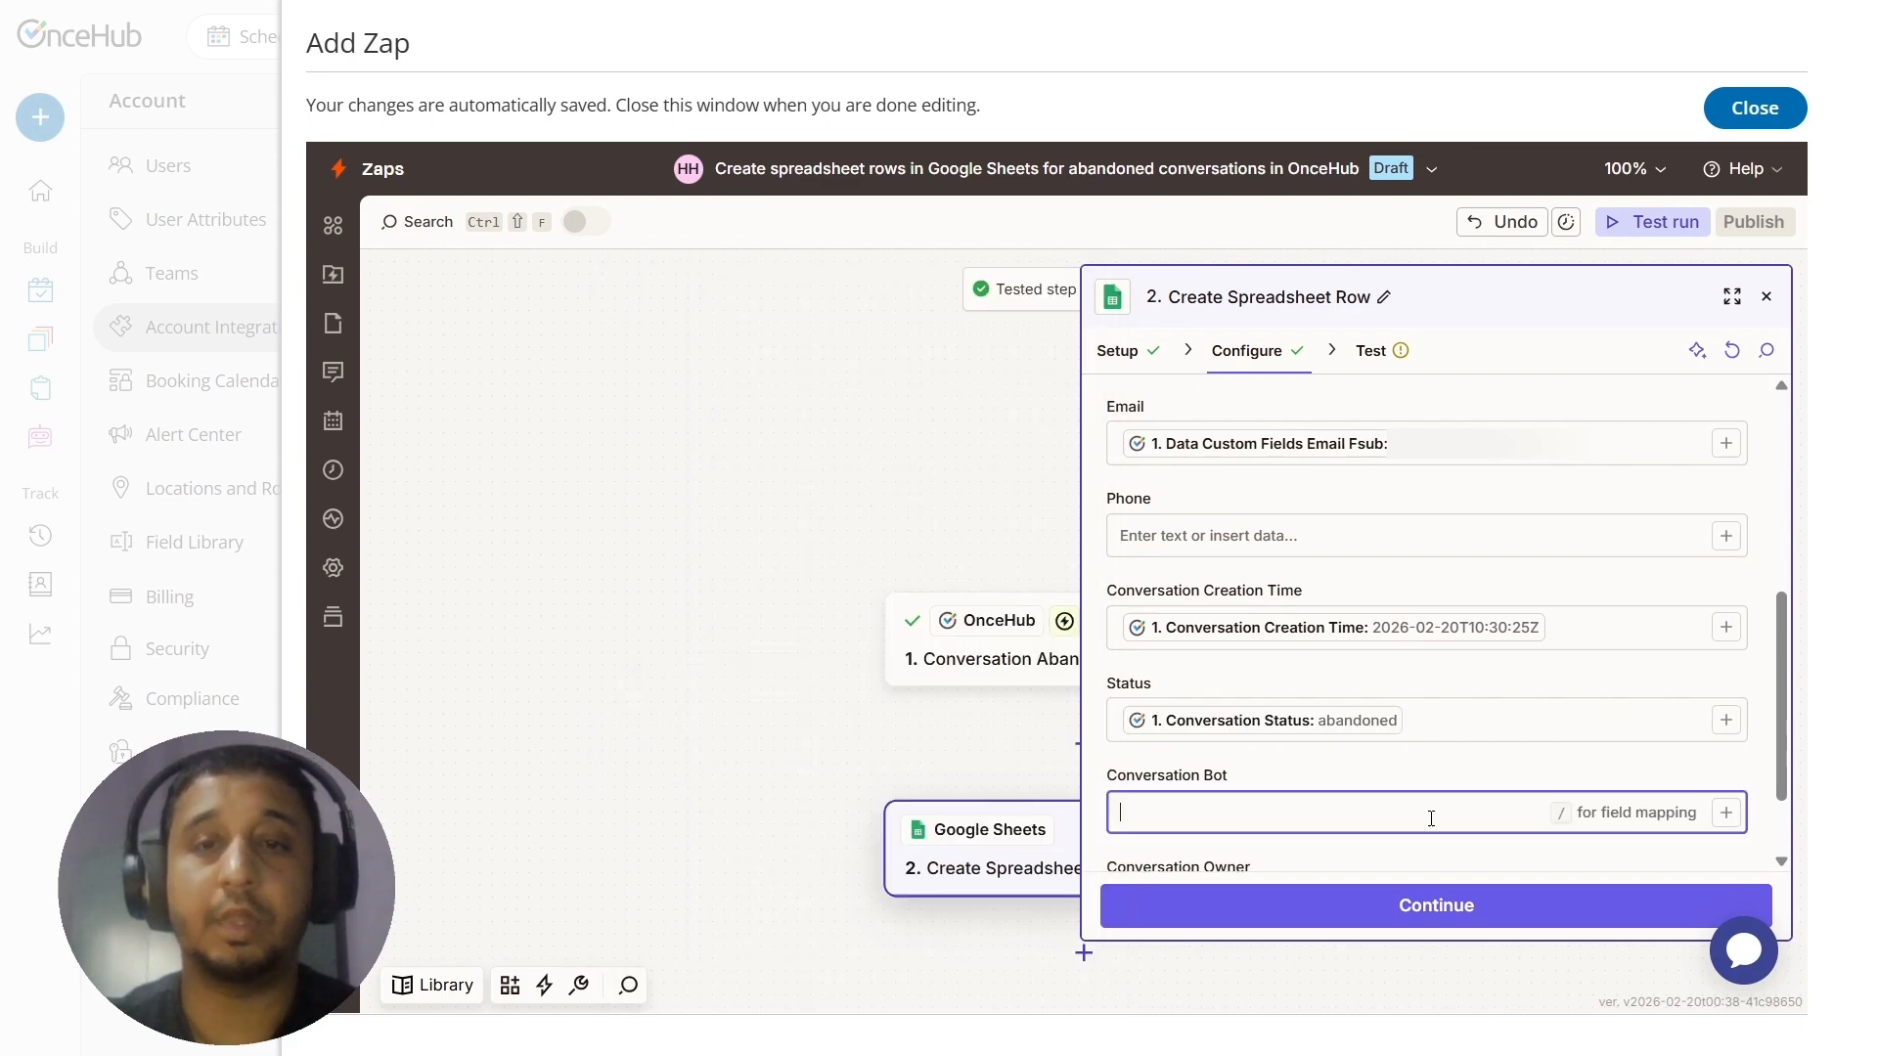
click(1728, 814)
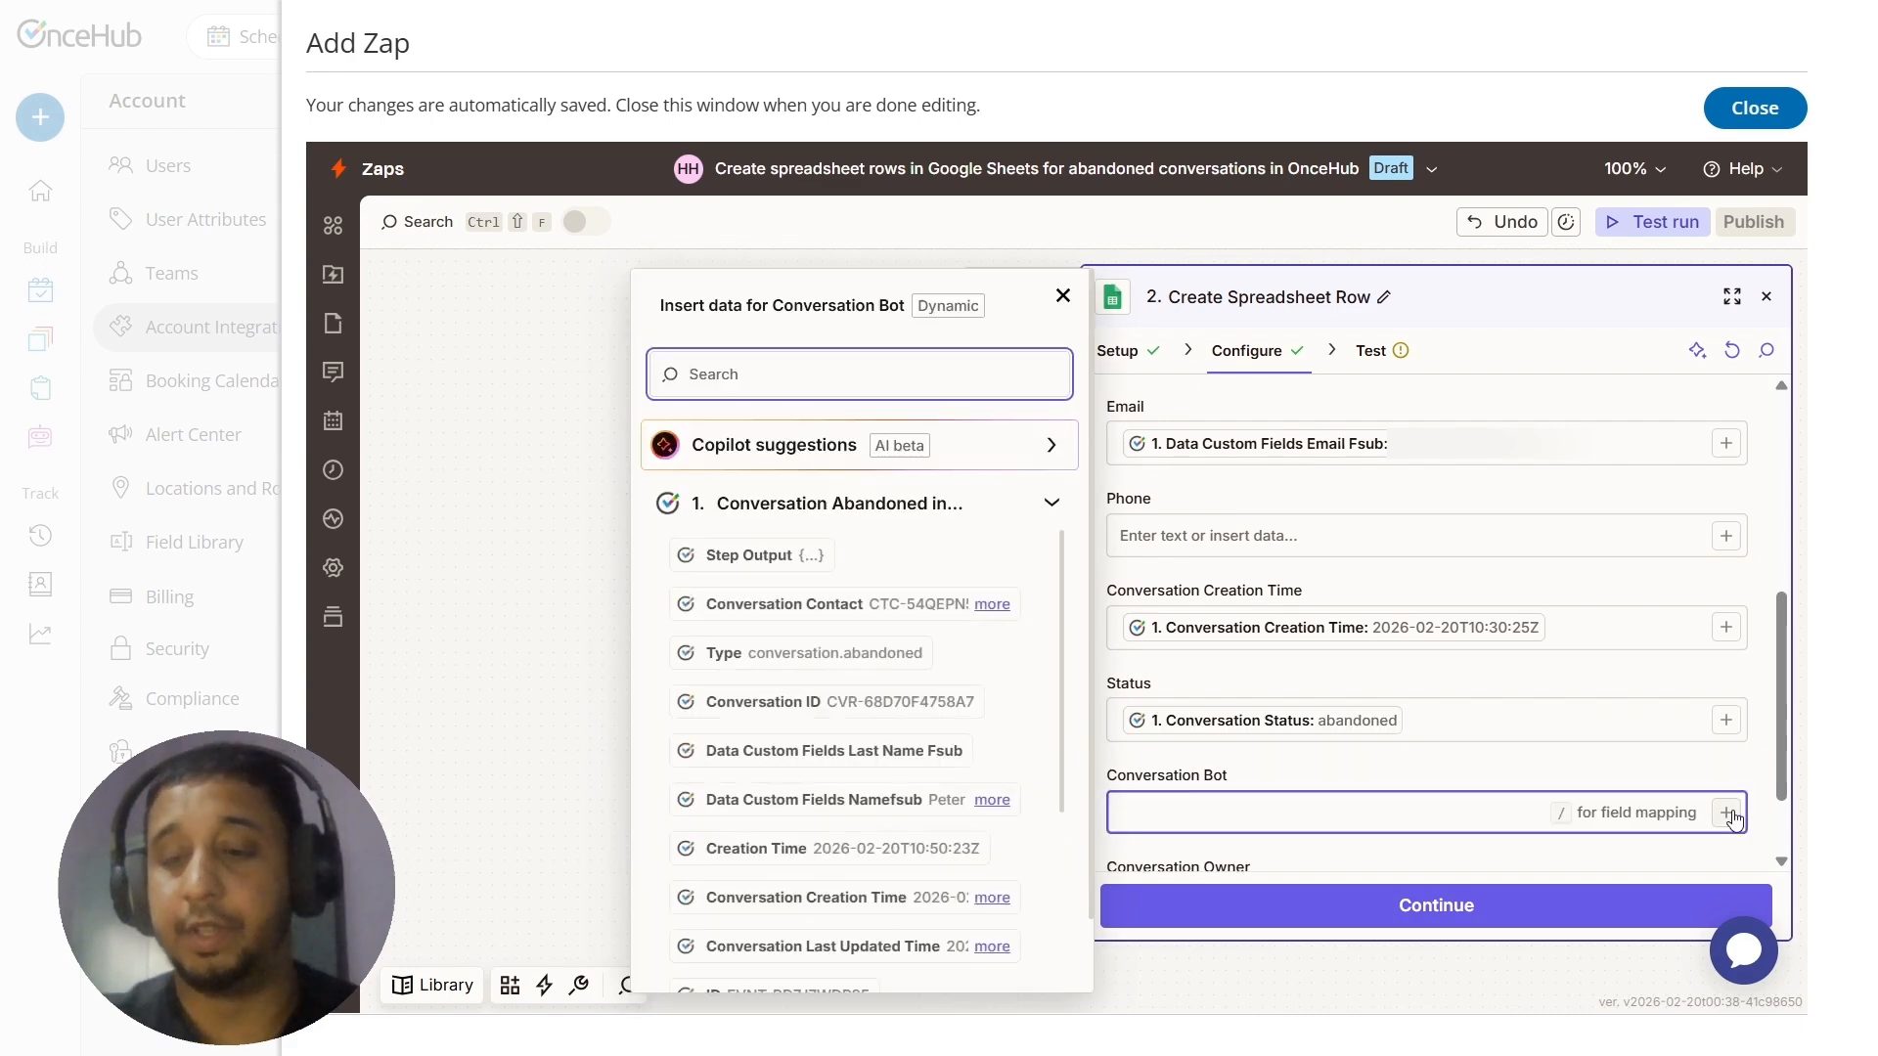
text(bot)
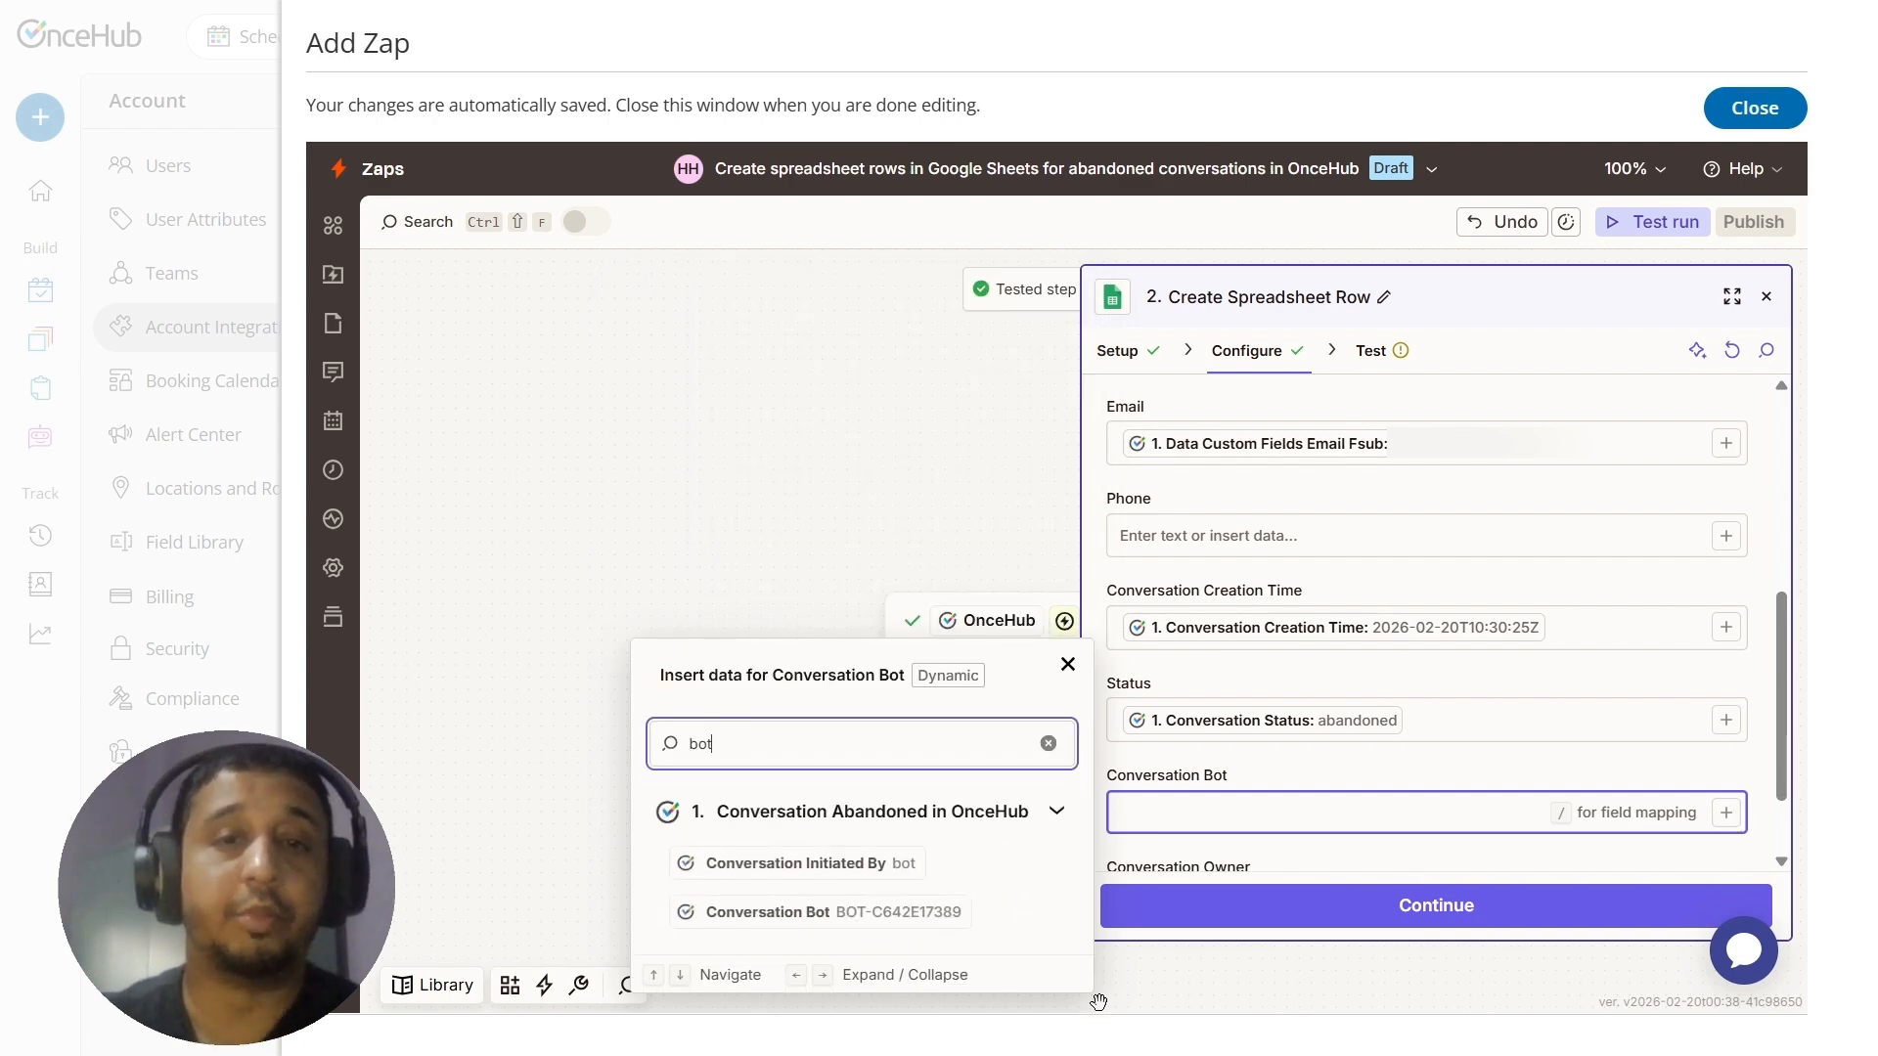
click(810, 912)
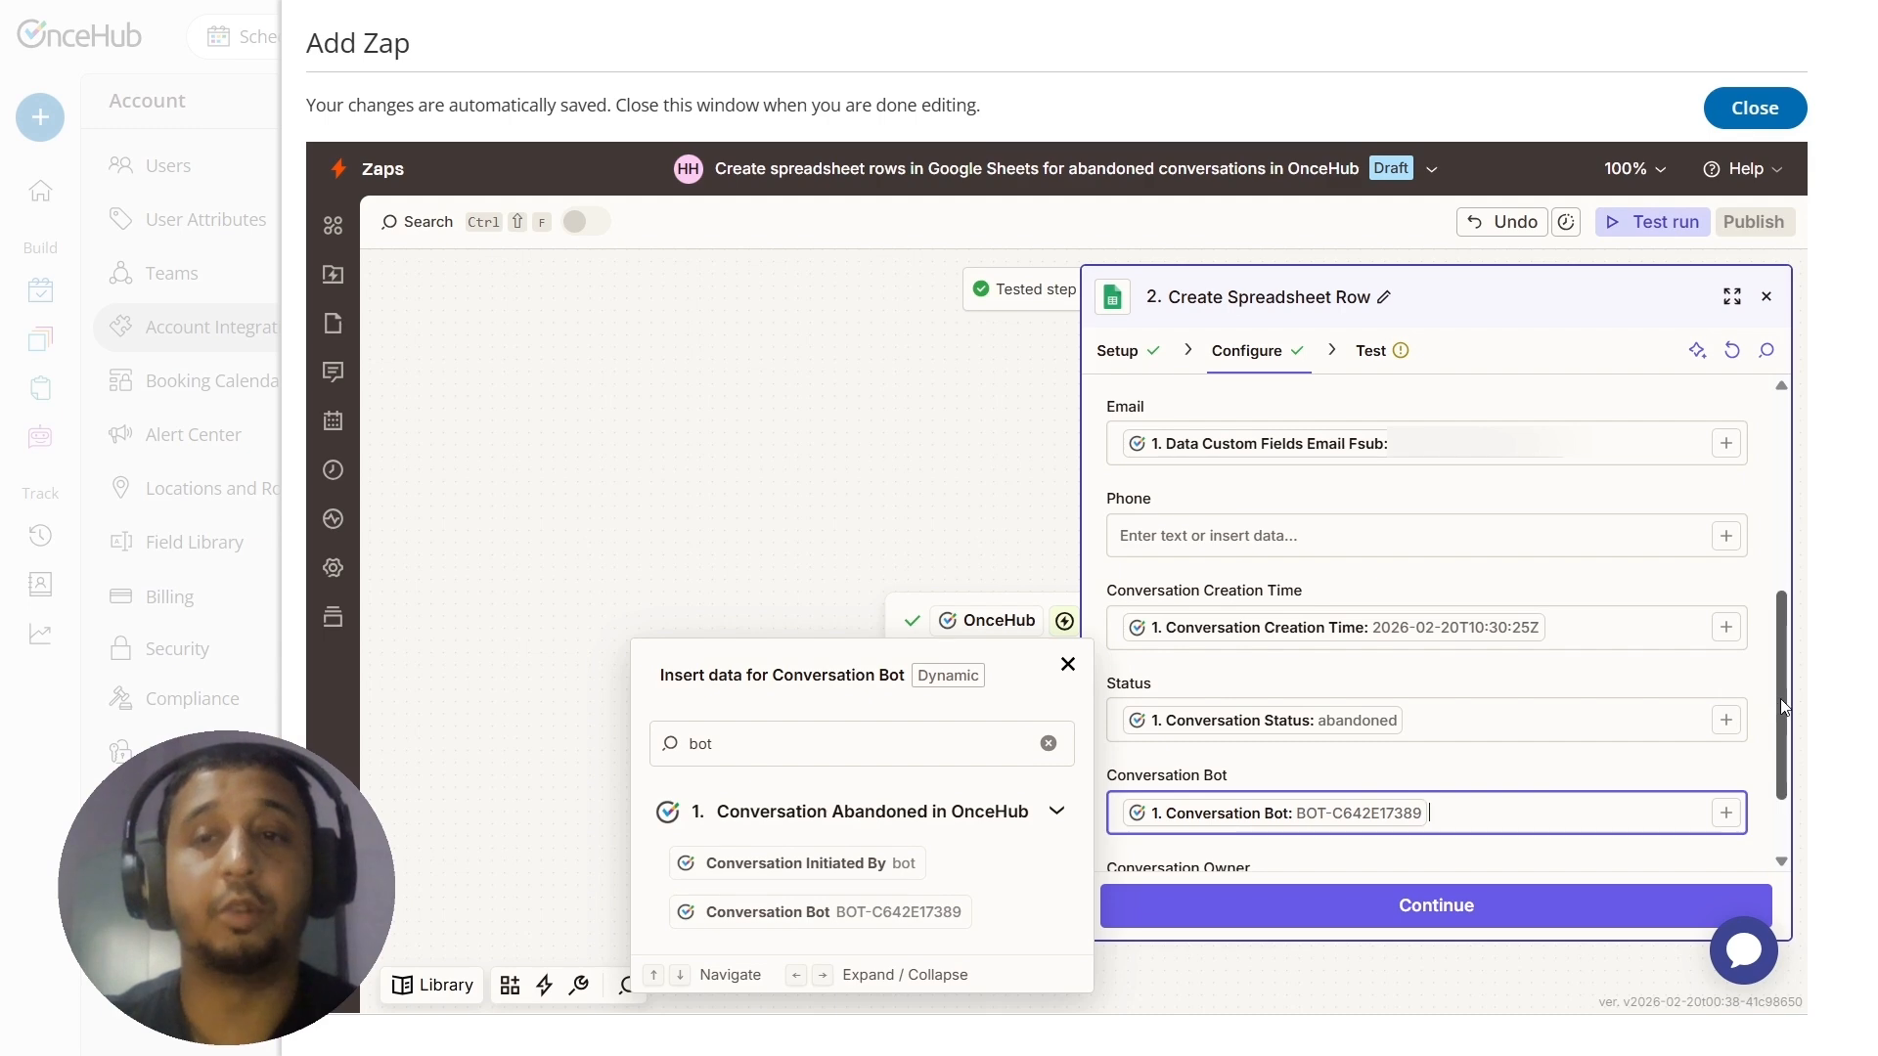
Map the Conversation Owner column to the trigger's Conversation Owner value
scroll(1780, 714, down, 2)
click(1726, 792)
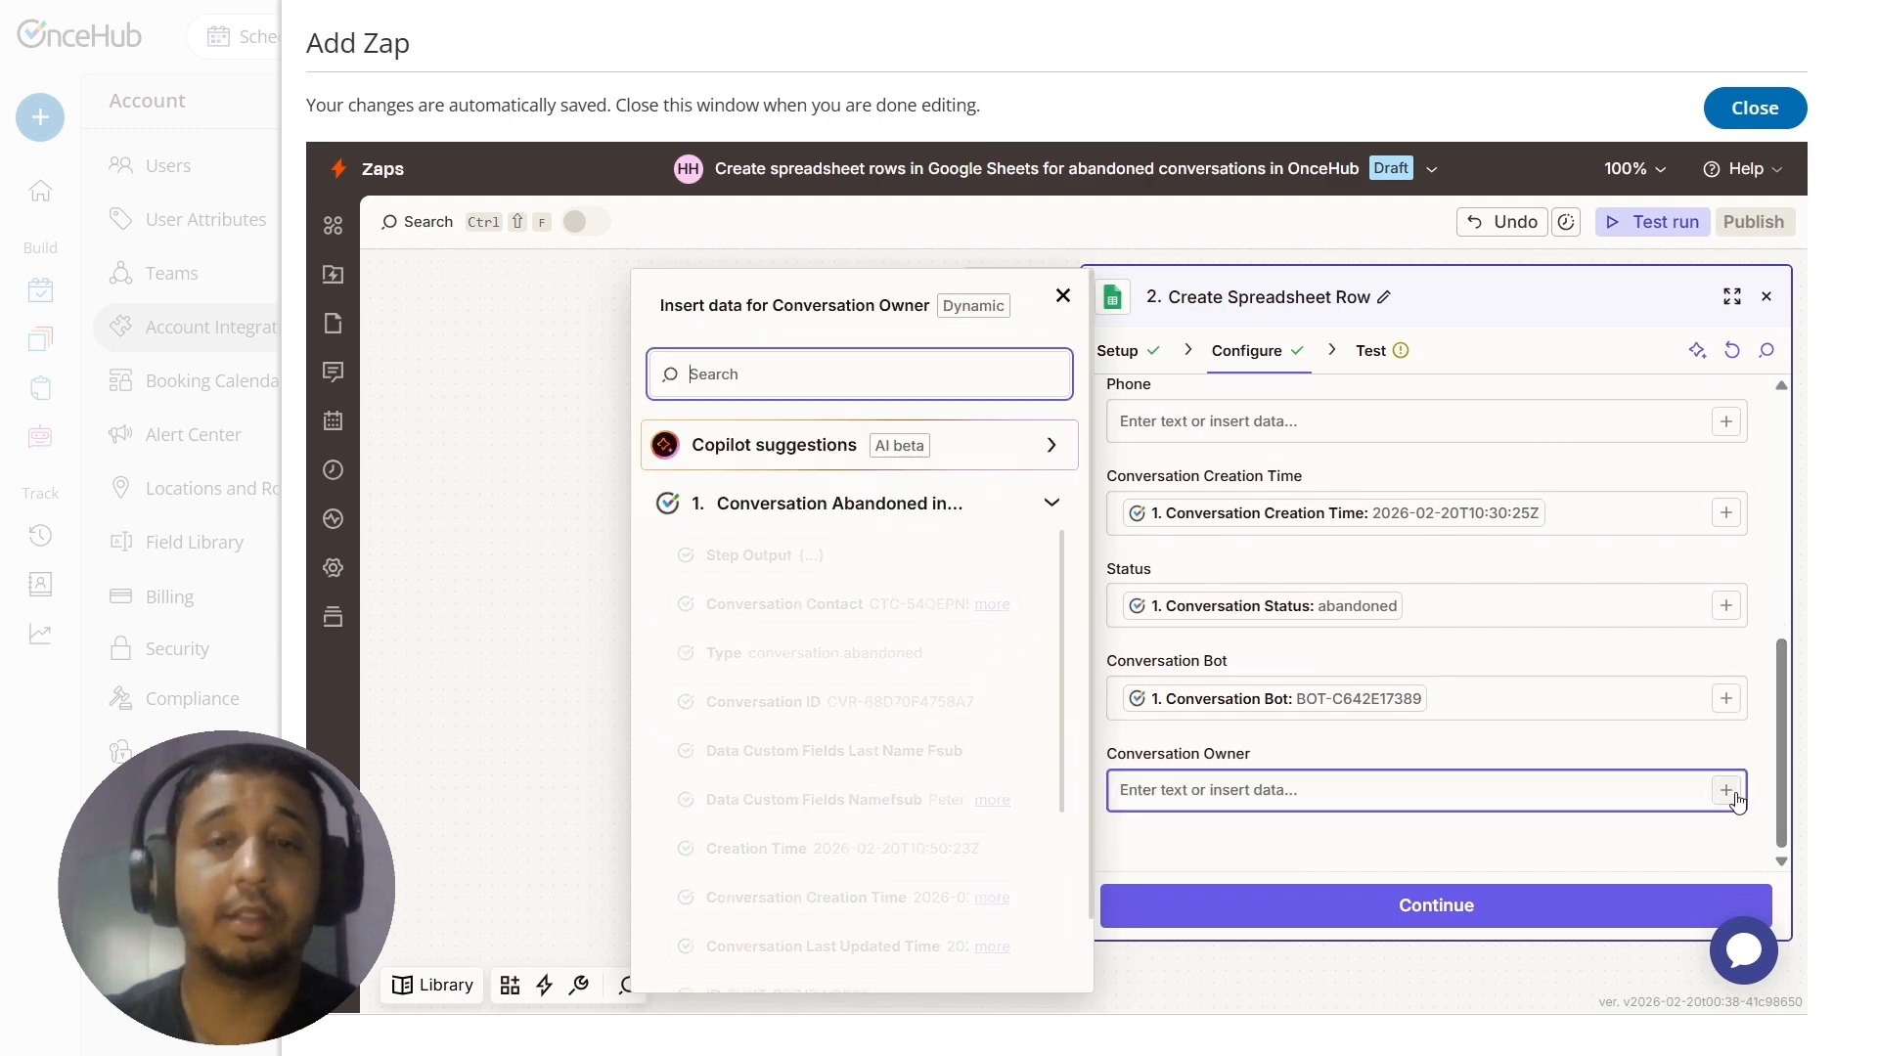
text(owne)
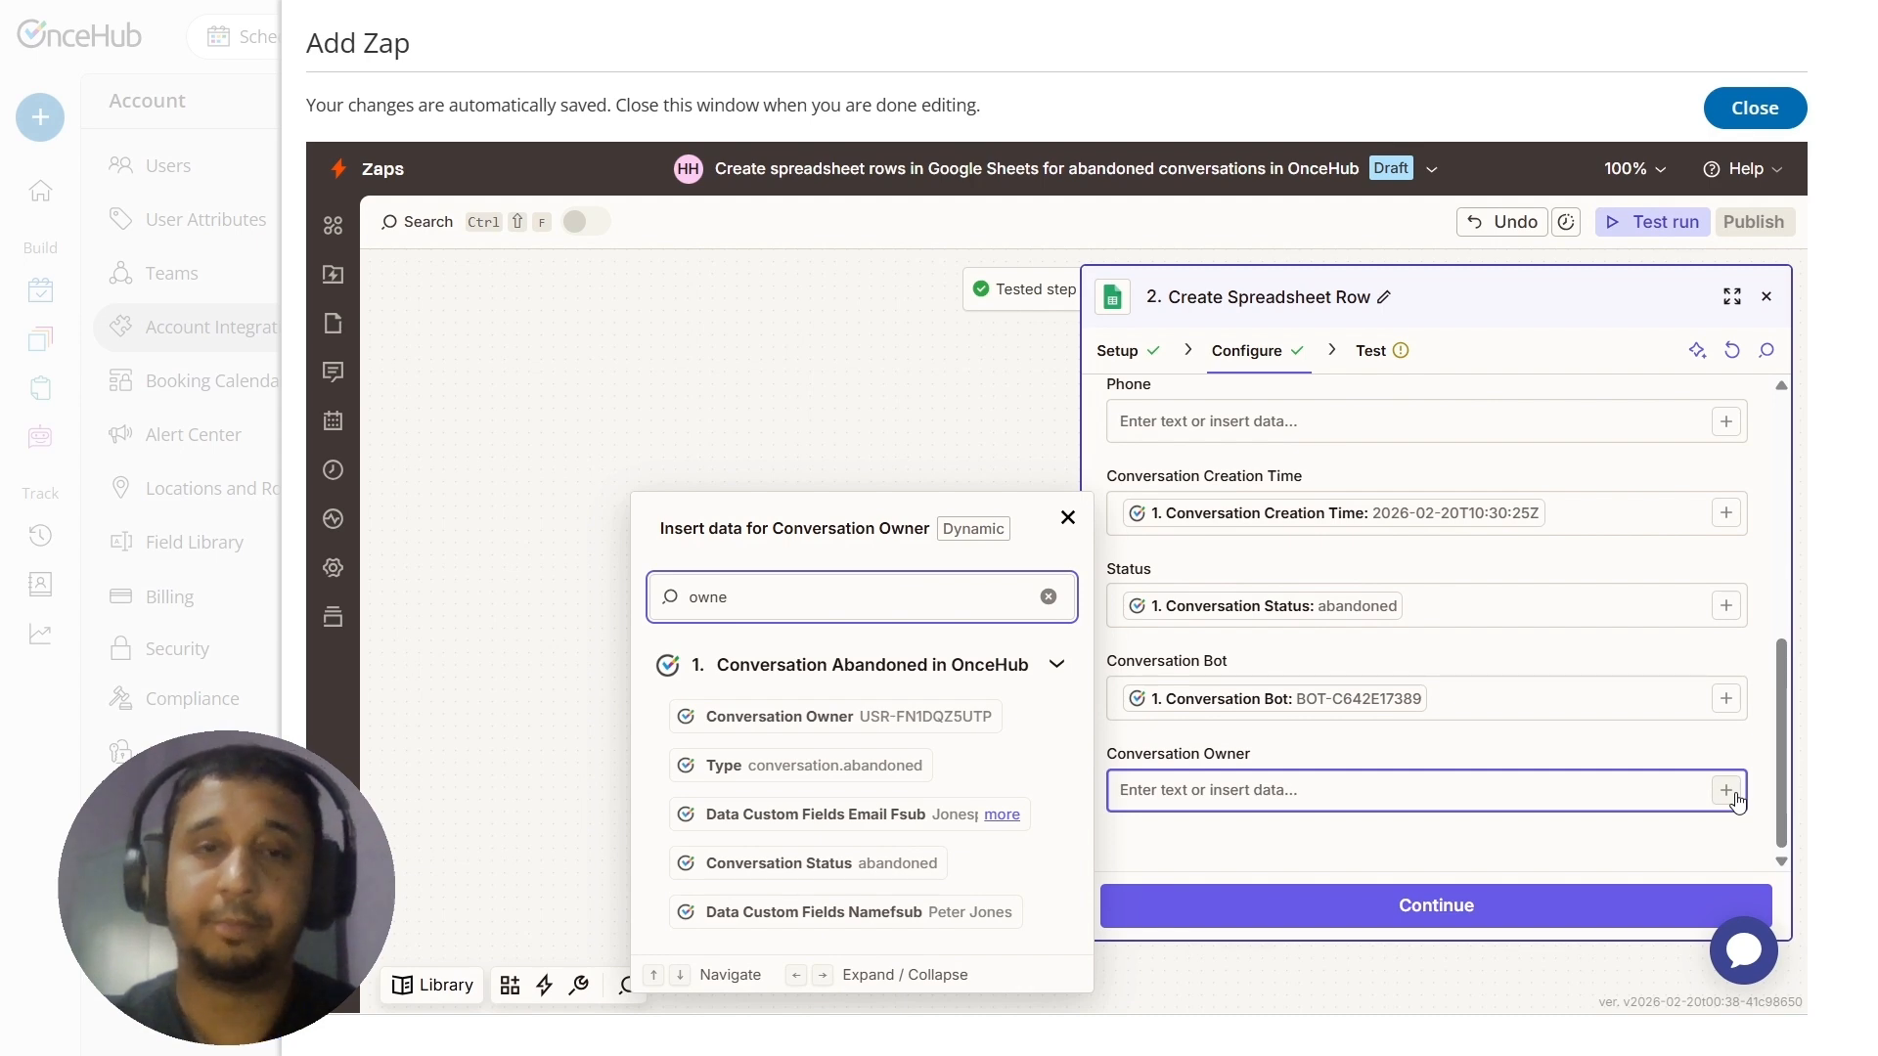
key(BackSpace)
text(er)
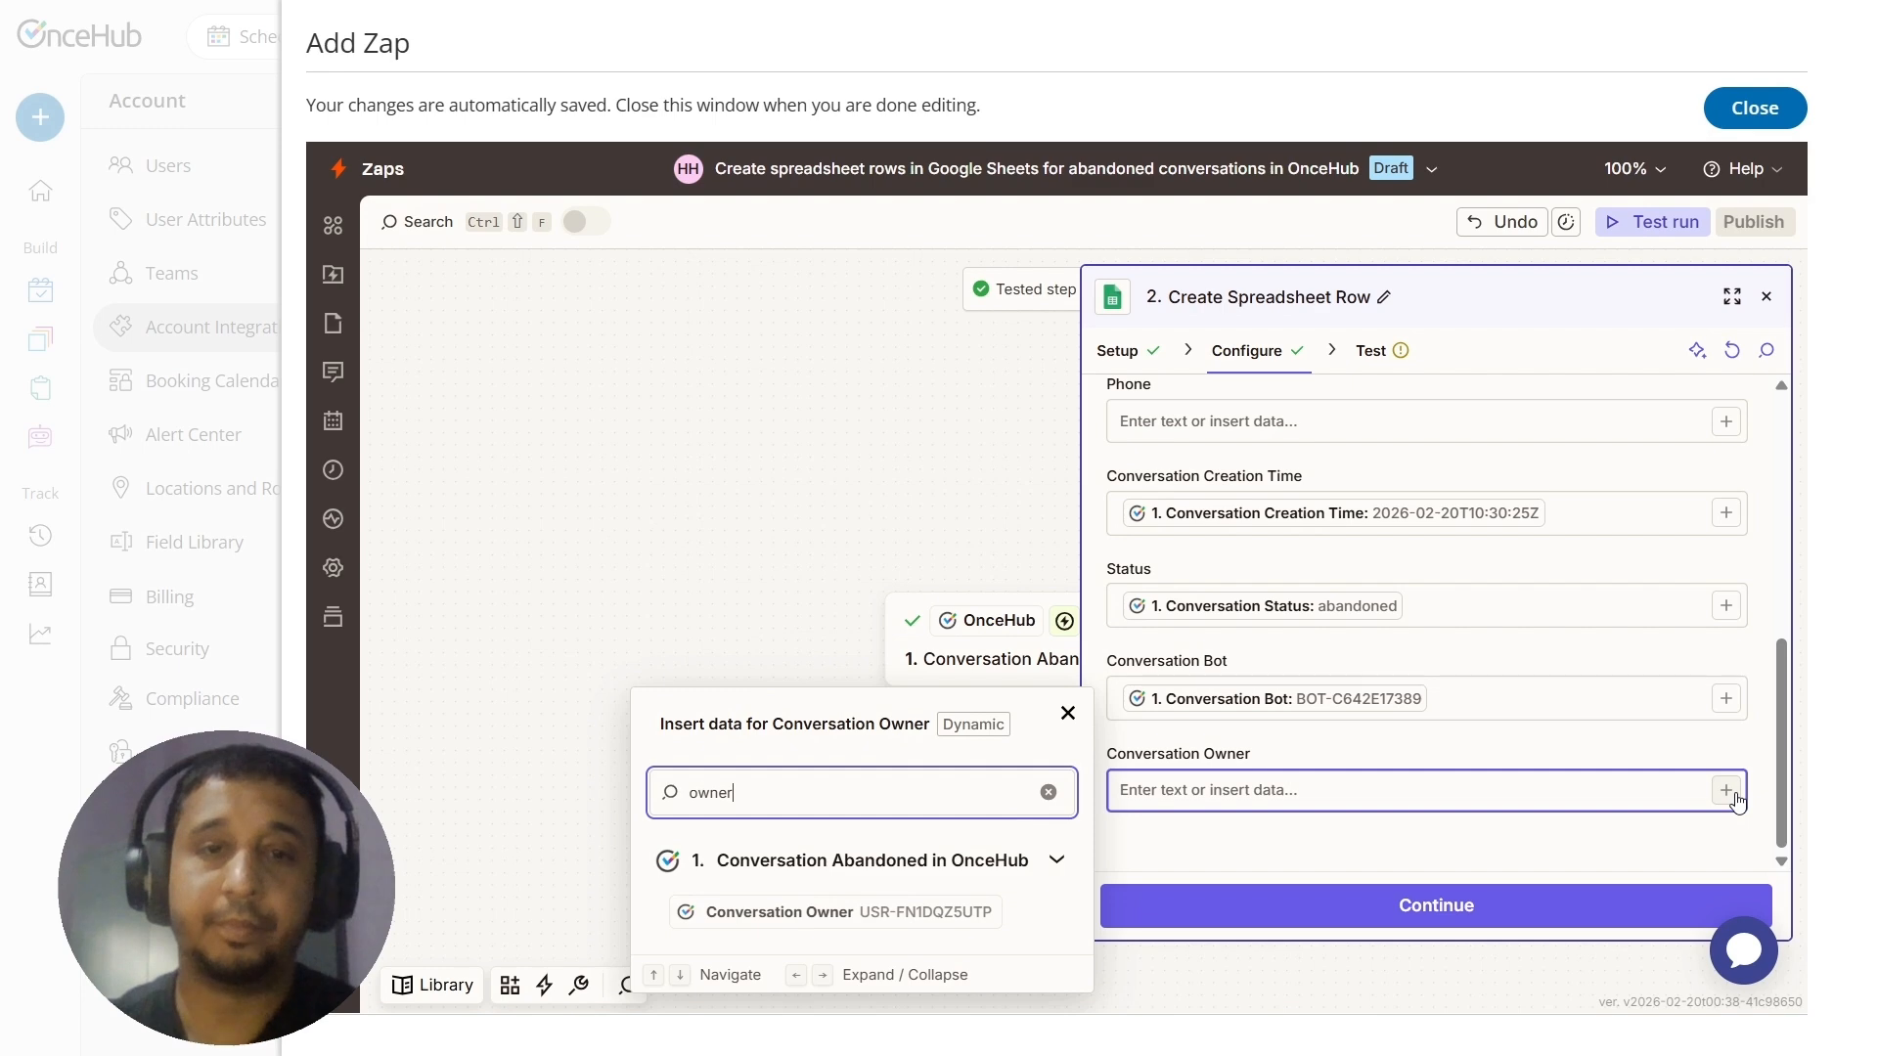
click(709, 914)
Test the Create Spreadsheet Row step, then switch to the Booking management spreadsheet in Google Sheets and check the added row across all columns
click(1374, 902)
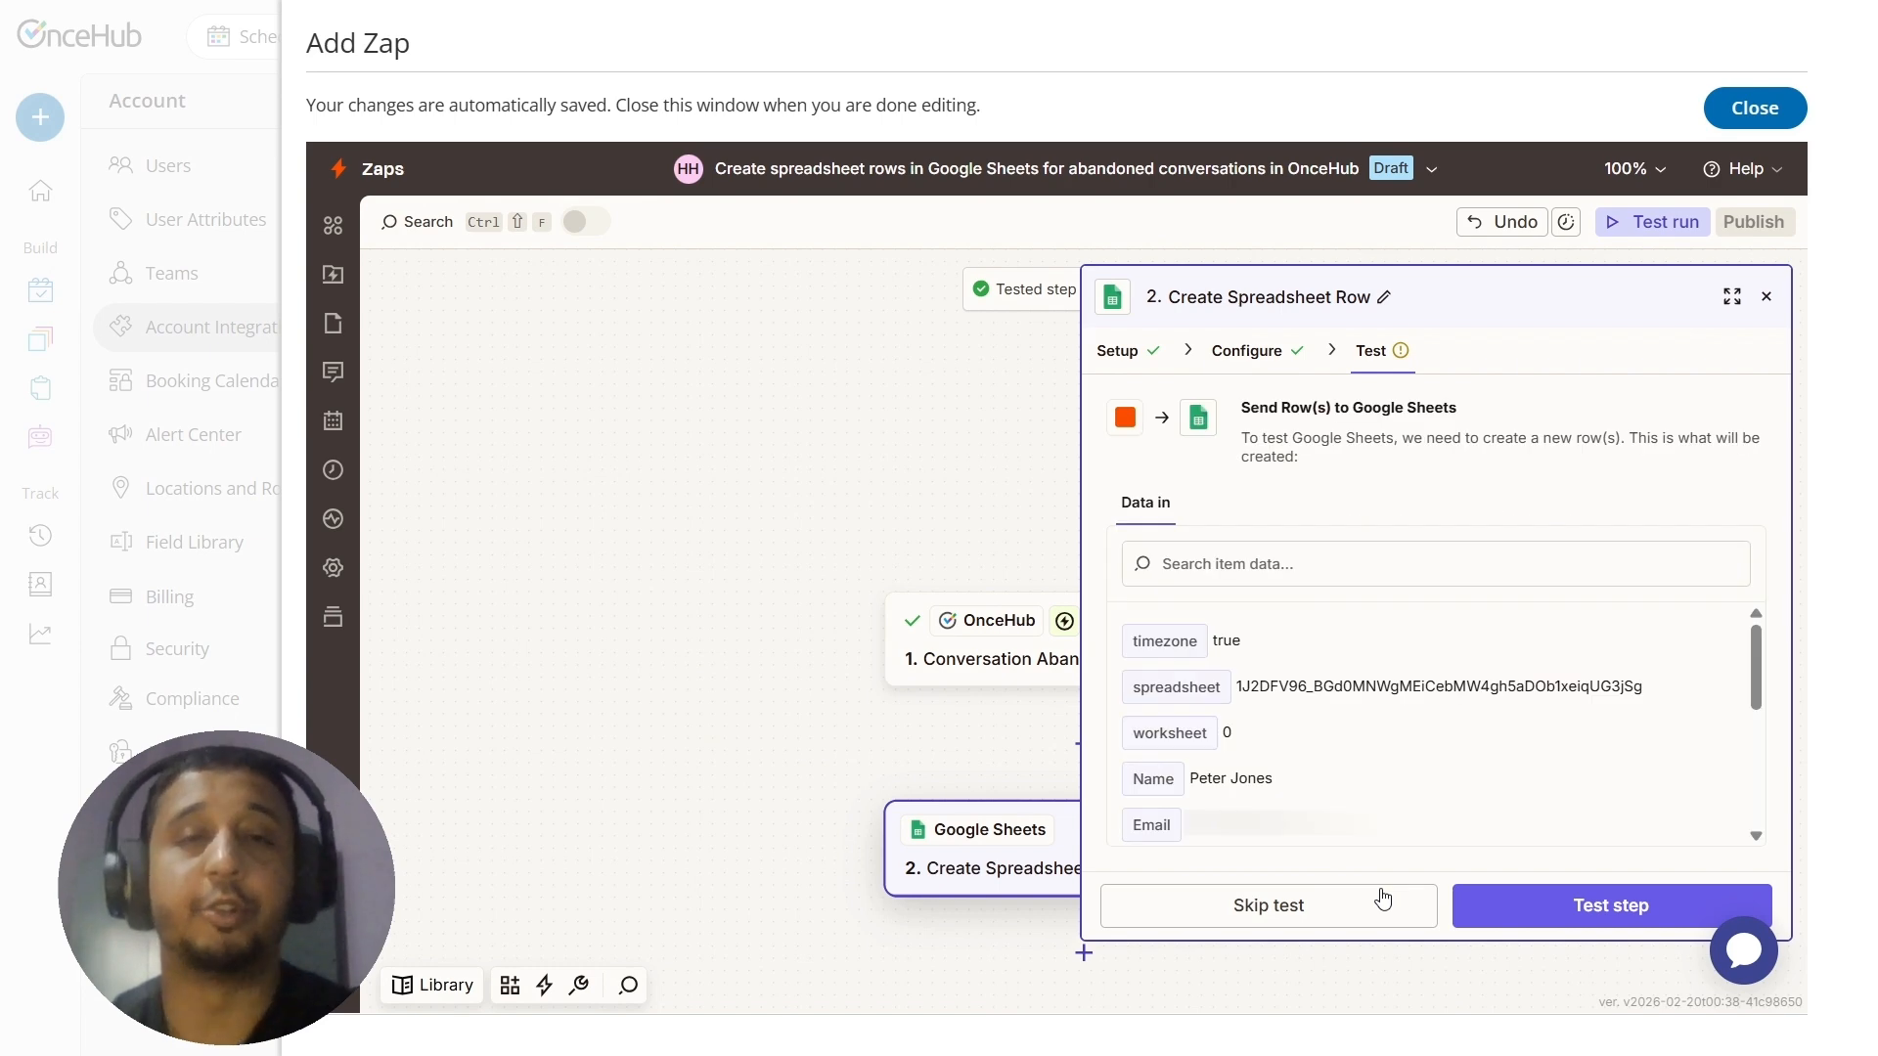
click(1501, 907)
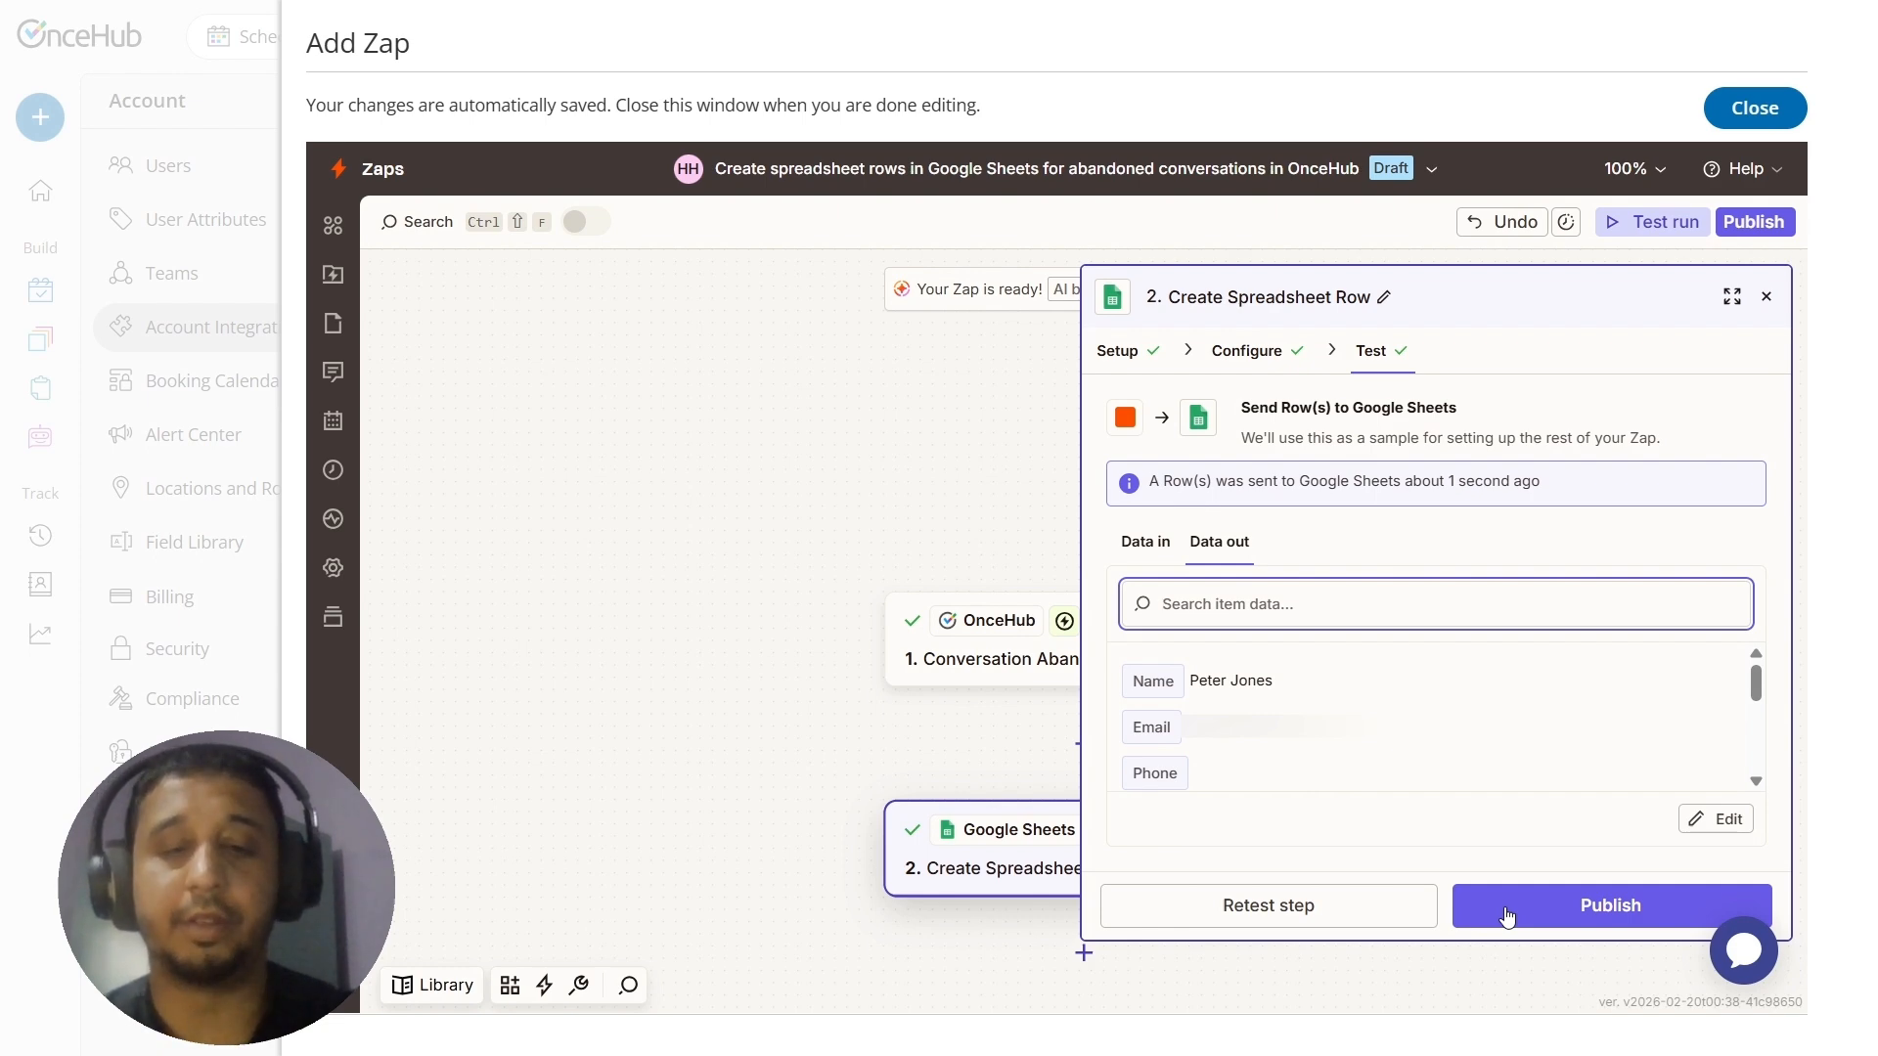
key(ctrl+Tab)
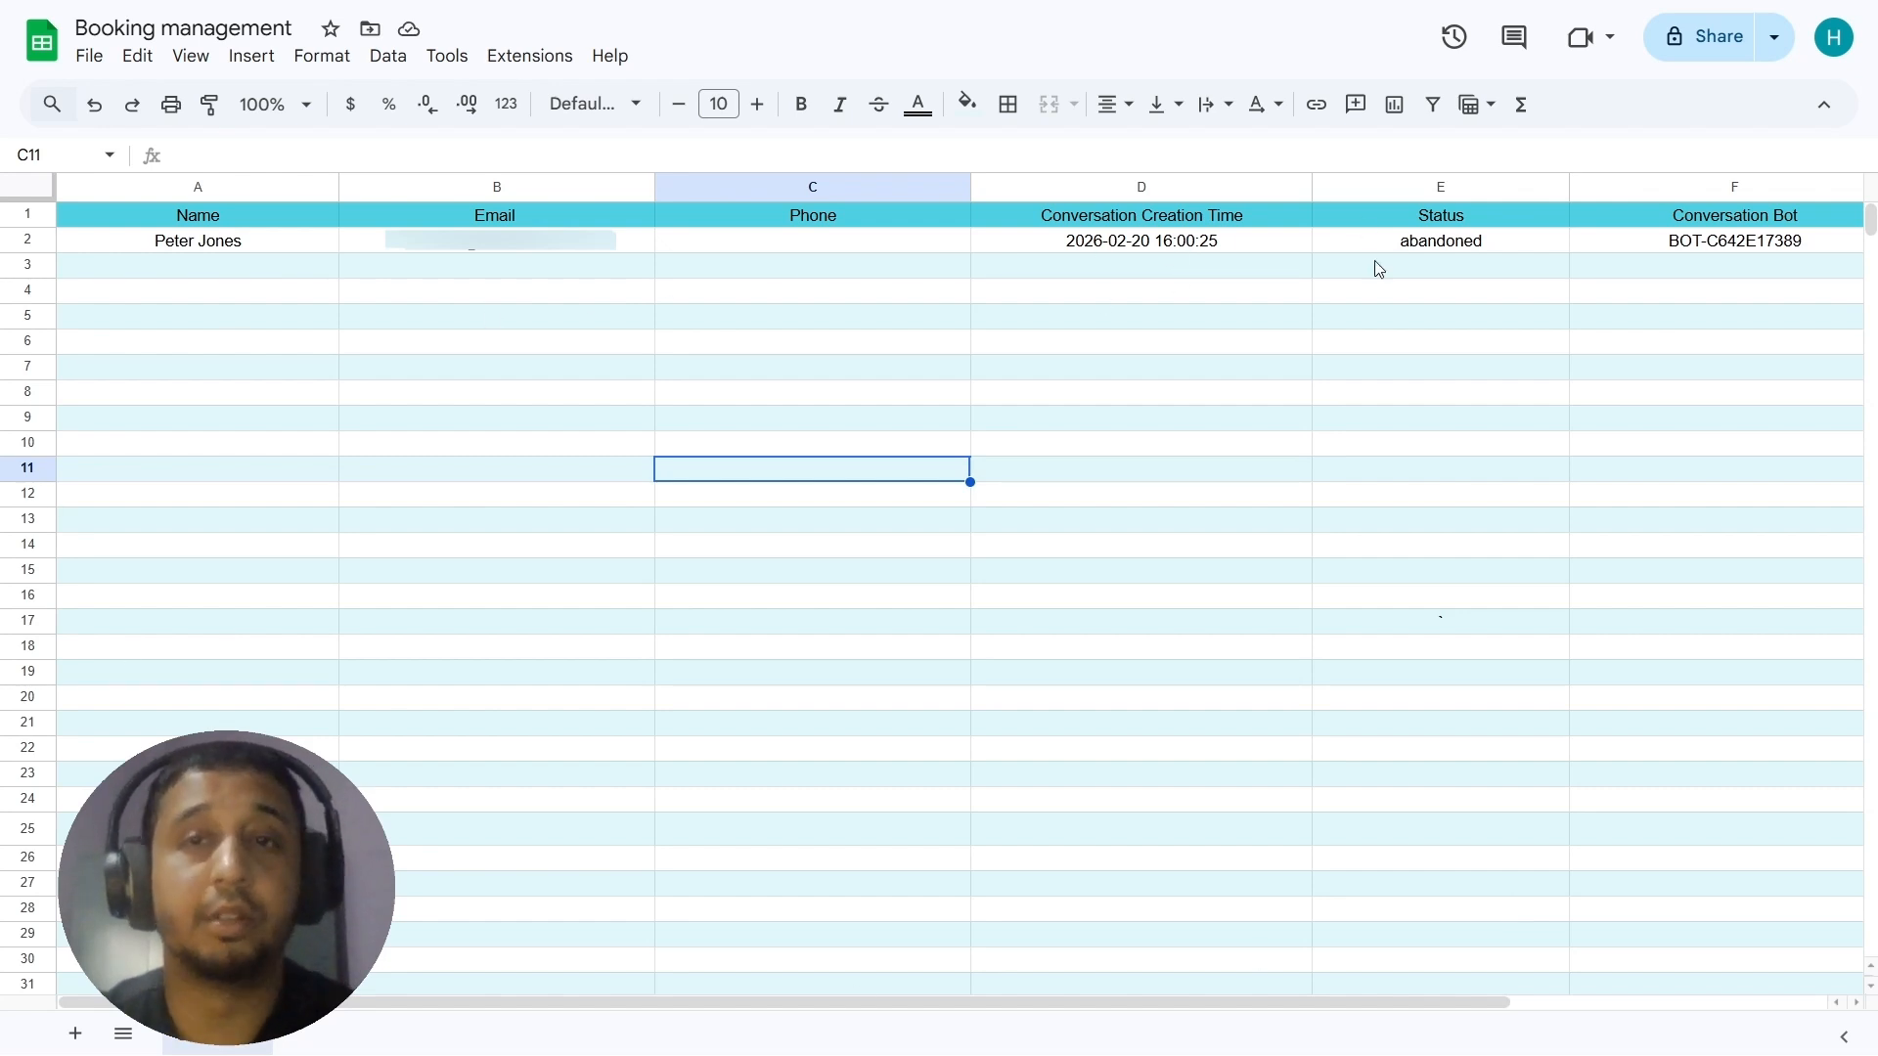
drag(1039, 1004, 1256, 1007)
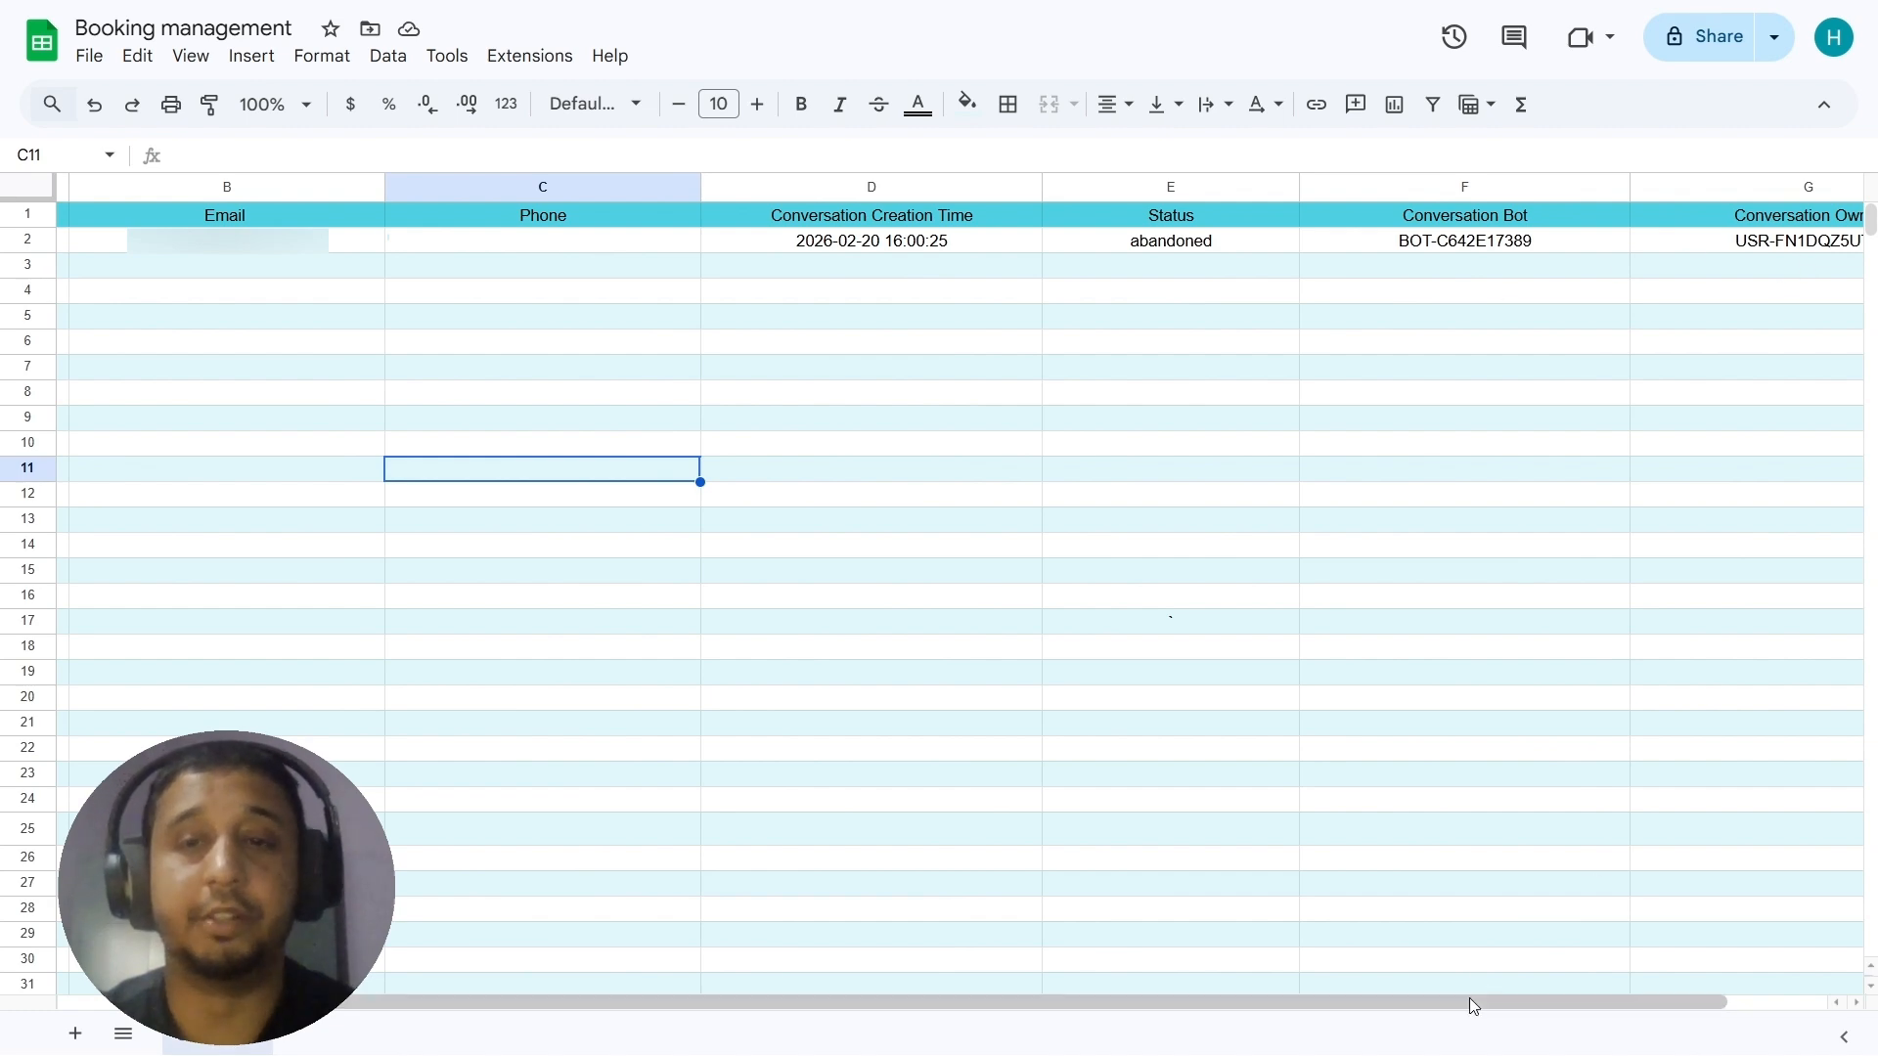
drag(1469, 1002, 1241, 1027)
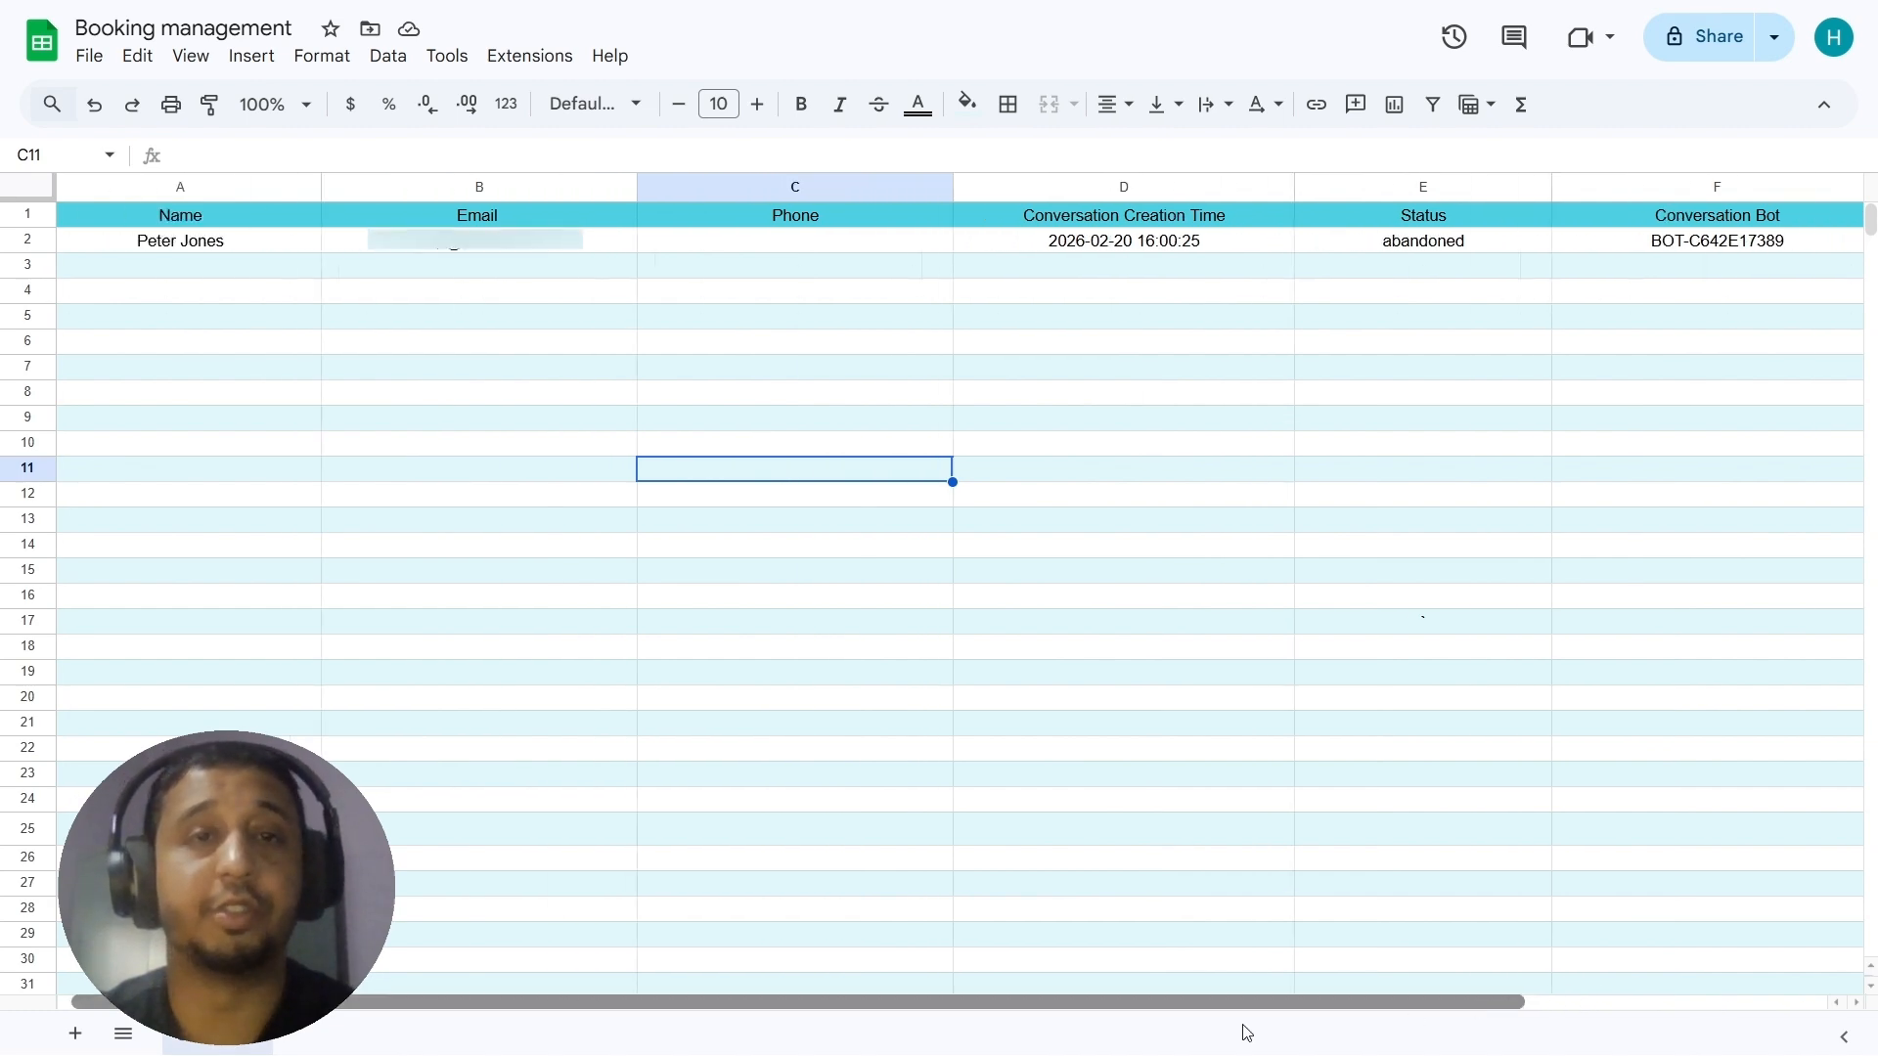
Return to the Zap editor in OnceHub and publish the Zap
click(843, 264)
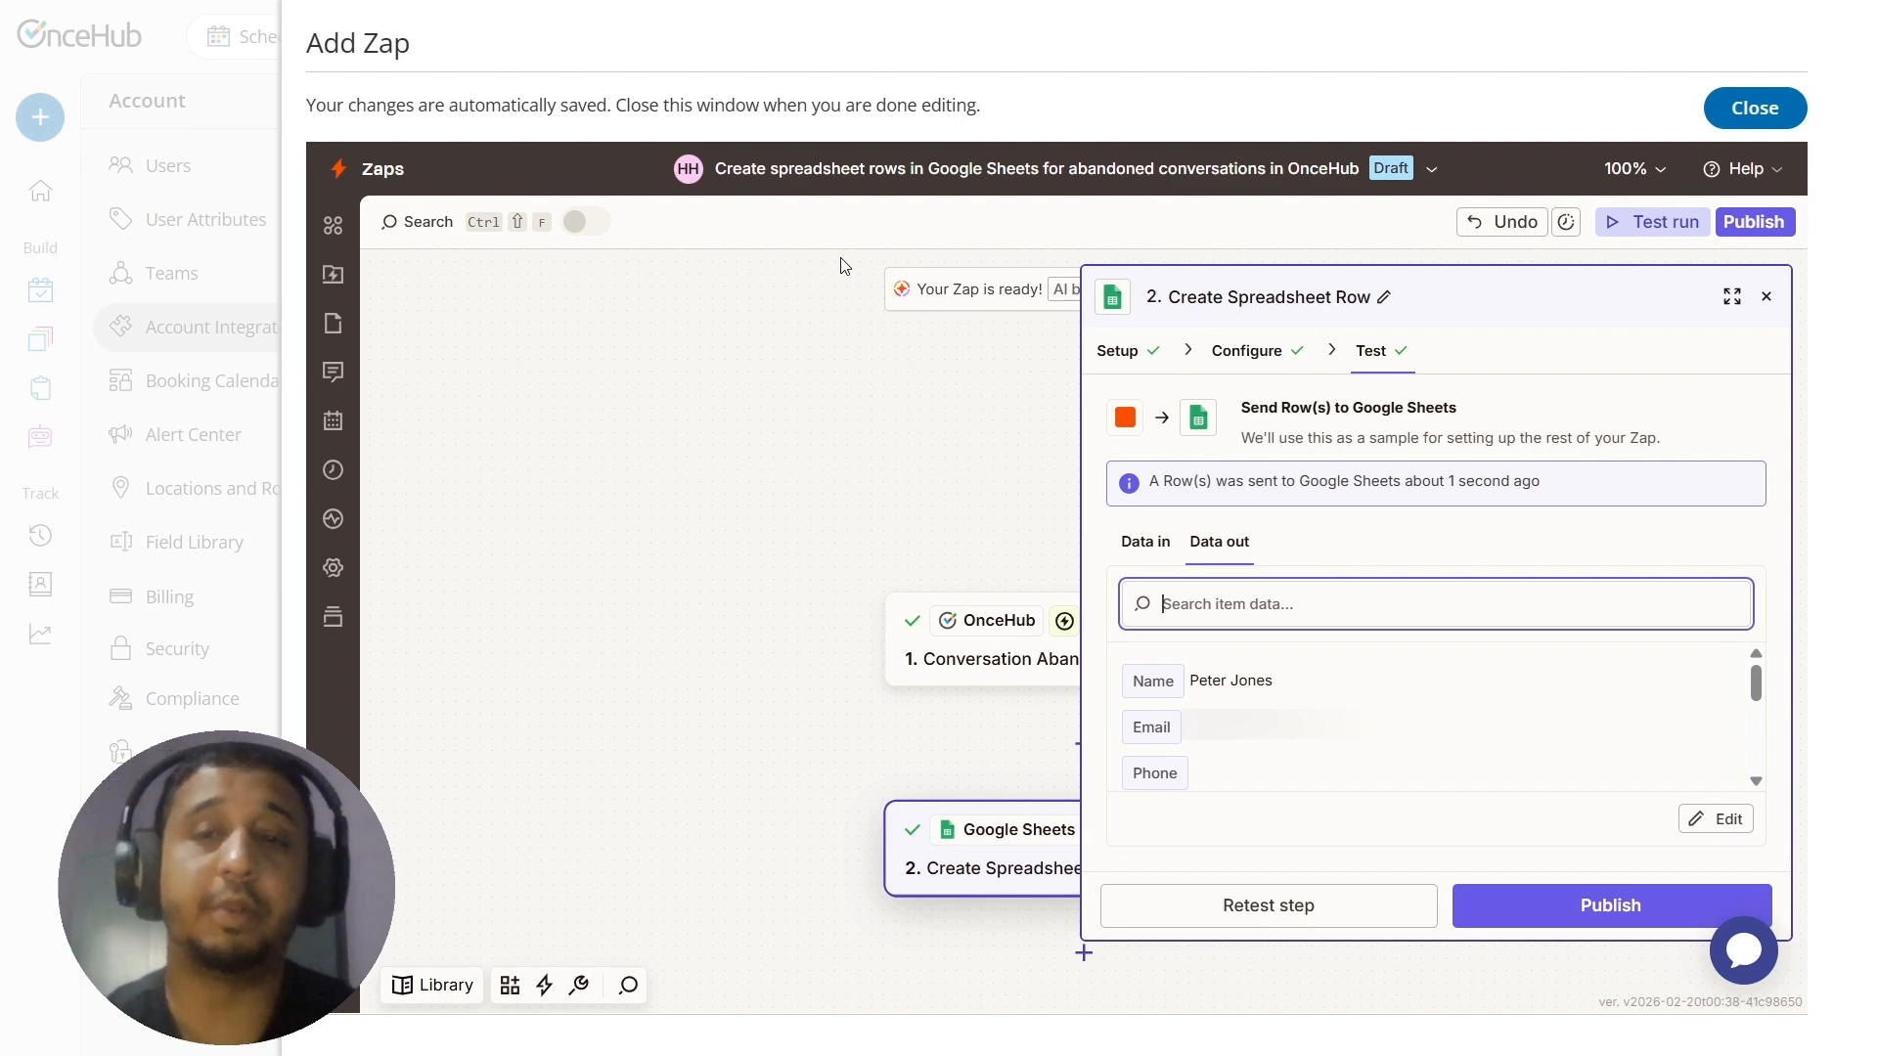
click(1491, 910)
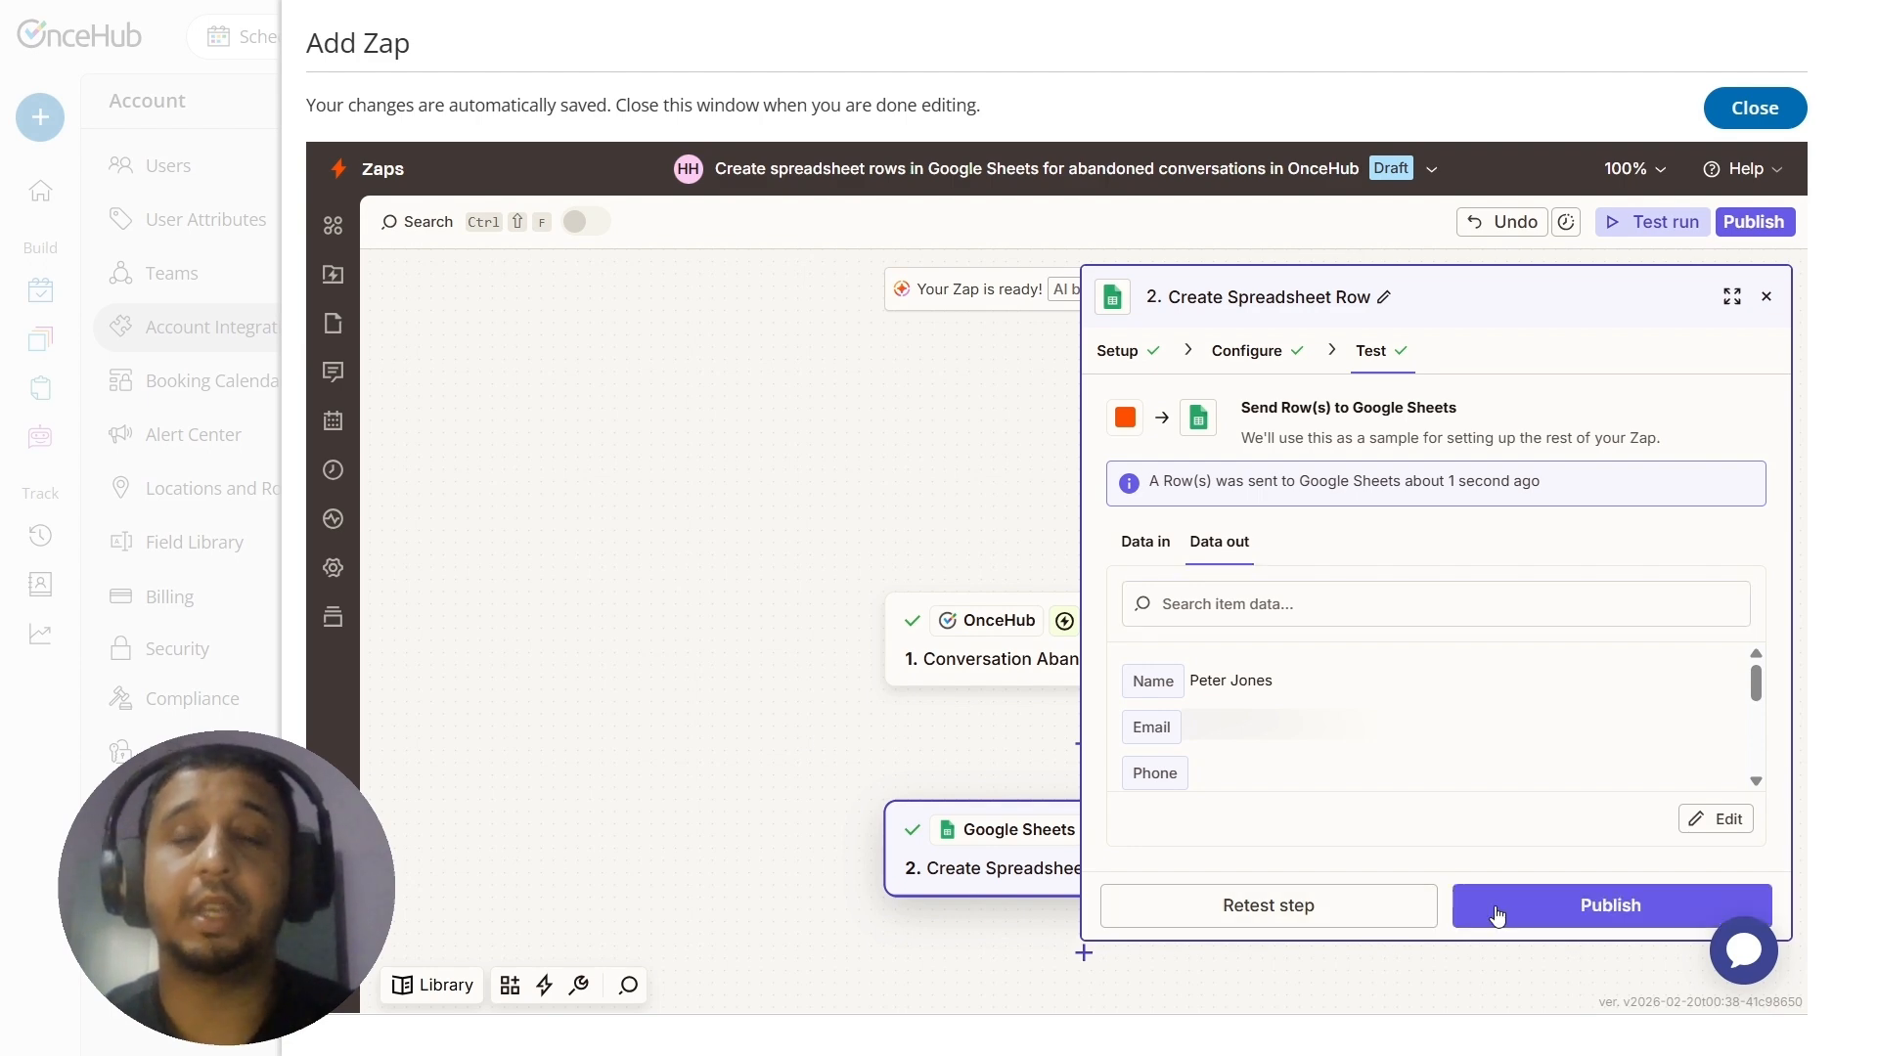